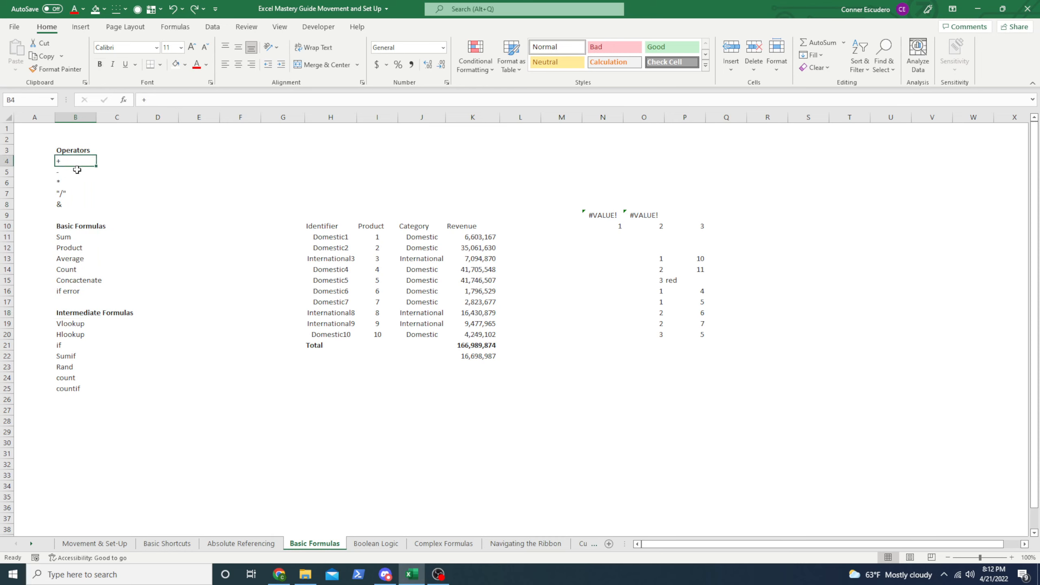
pyautogui.click(75, 172)
pyautogui.click(76, 182)
pyautogui.click(65, 194)
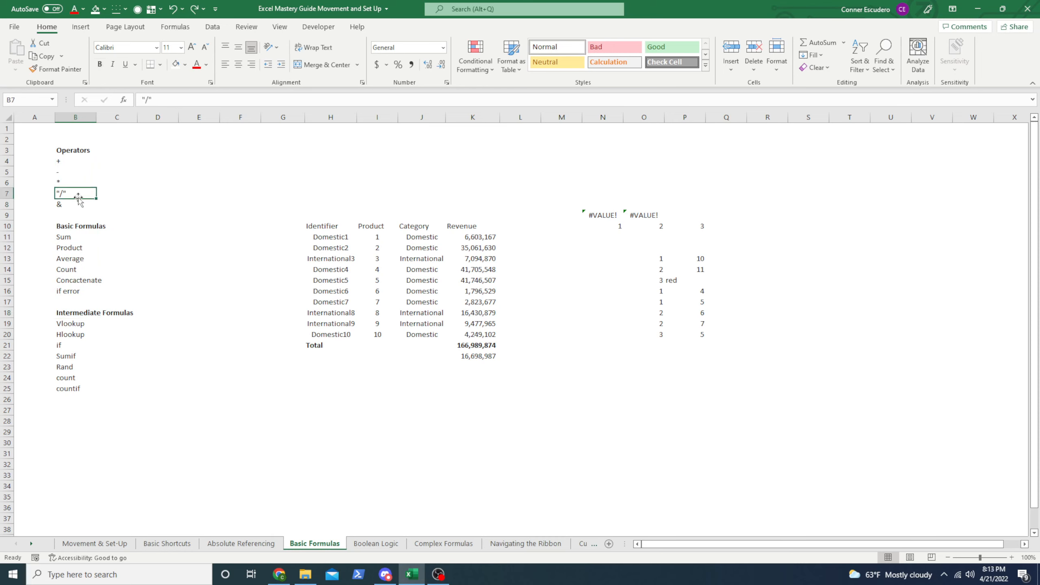
pyautogui.click(93, 203)
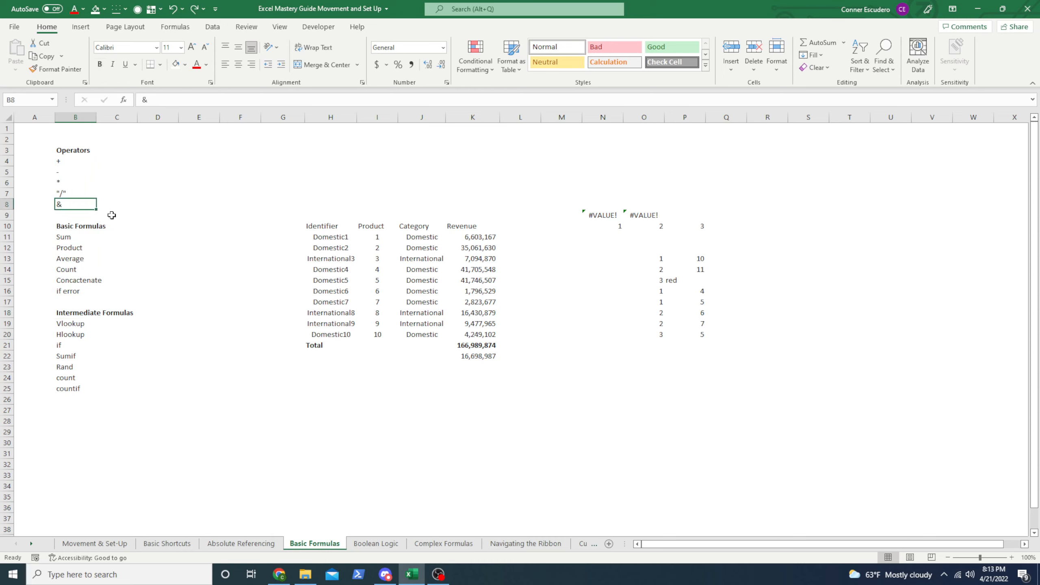
# Label the first four operators in cells C4 to C7 as Plus, Minus, Multiply and Divide.
pyautogui.click(131, 167)
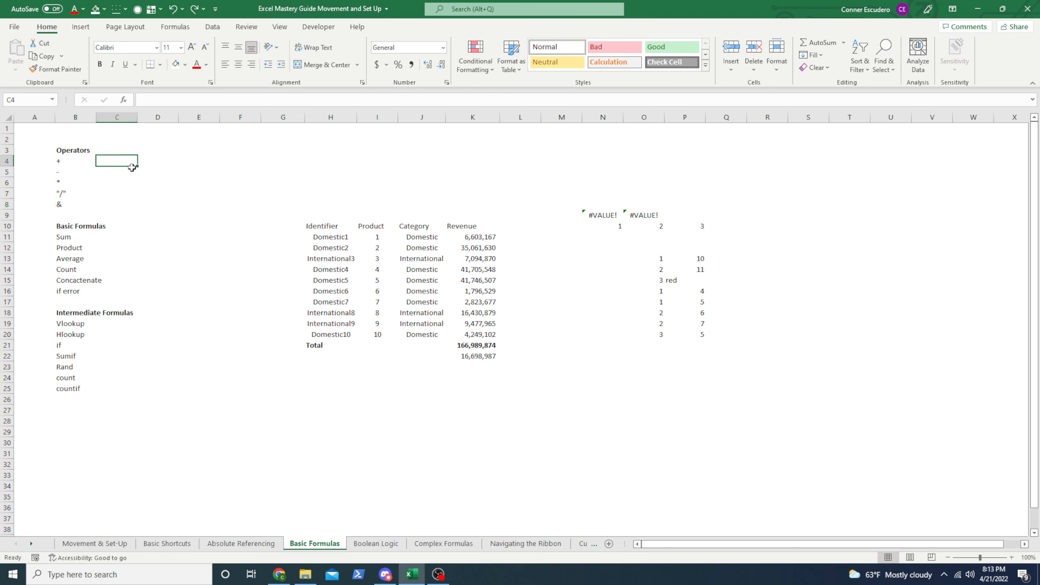
pyautogui.write('Plus')
pyautogui.press('Return')
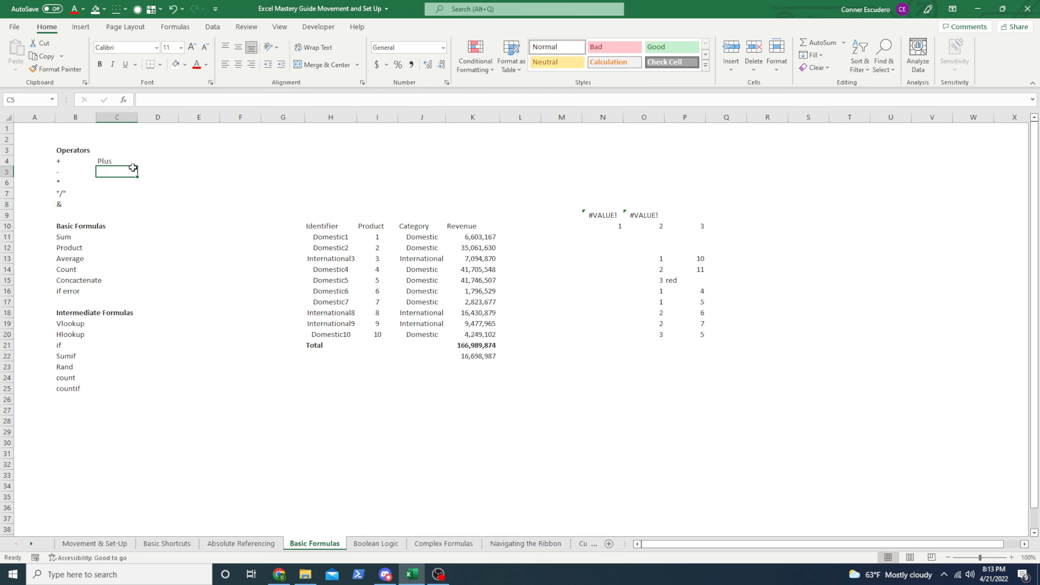
pyautogui.write('Minus')
pyautogui.press('Return')
pyautogui.write('Multiply')
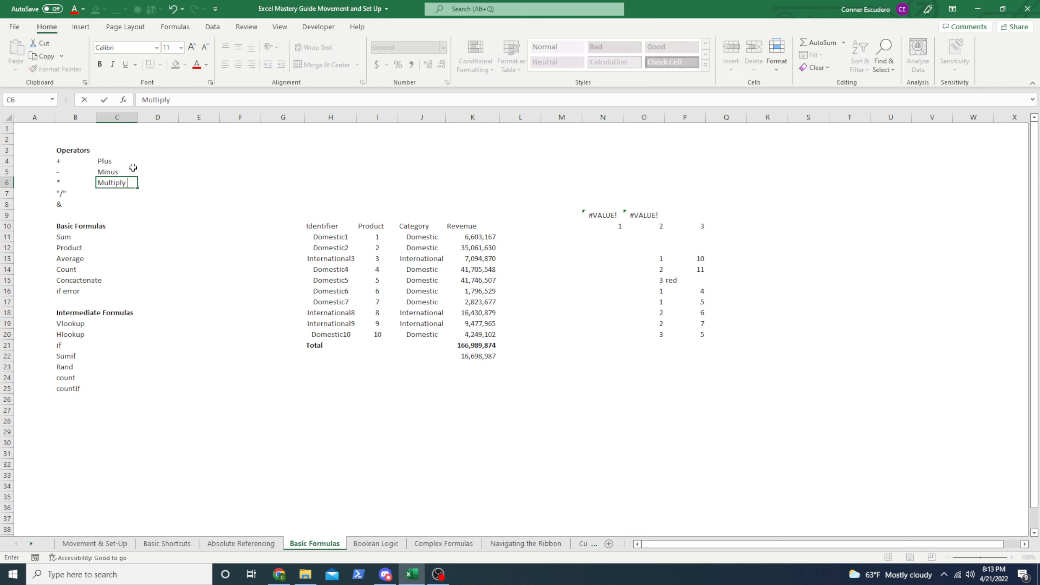
pyautogui.press('Return')
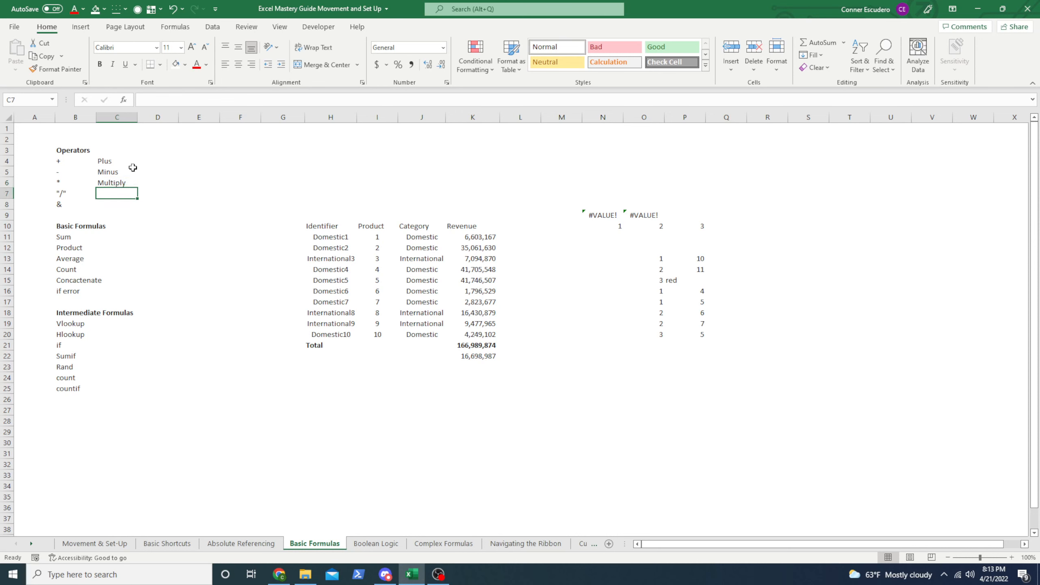
pyautogui.write('Divid')
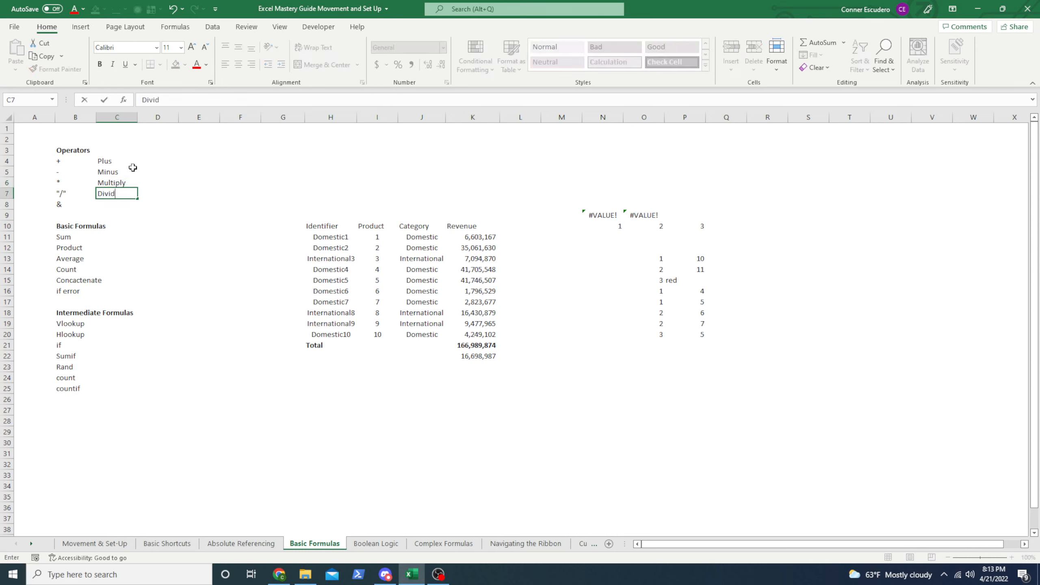
pyautogui.write('e')
pyautogui.press('Return')
# Examine the operators list and the product table, and inspect the ampersand formula behind the first Identifier in H11.
pyautogui.moveTo(65, 143); pyautogui.dragTo(172, 207)
pyautogui.click(281, 205)
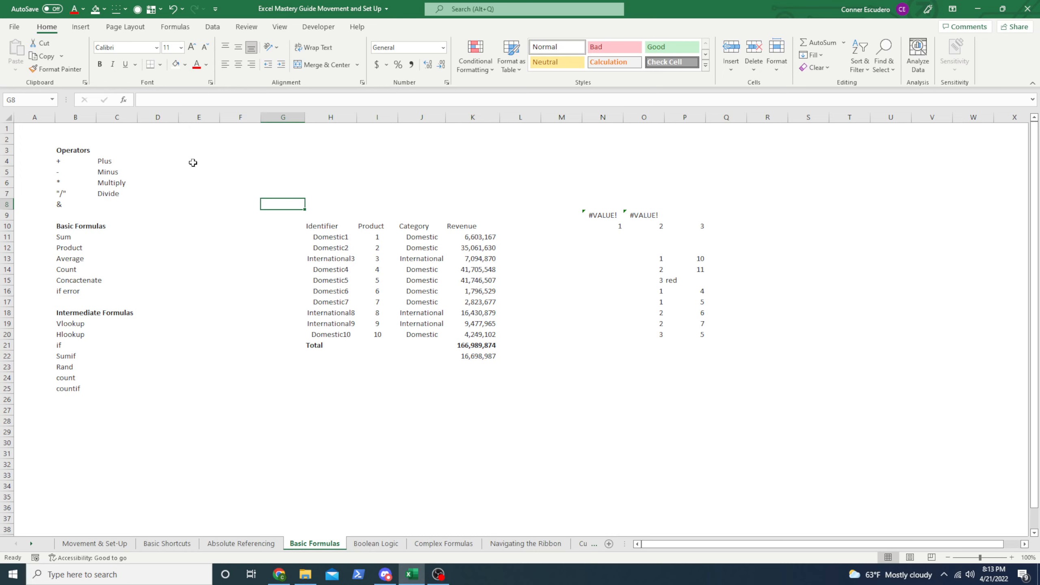
pyautogui.click(374, 238)
pyautogui.click(379, 247)
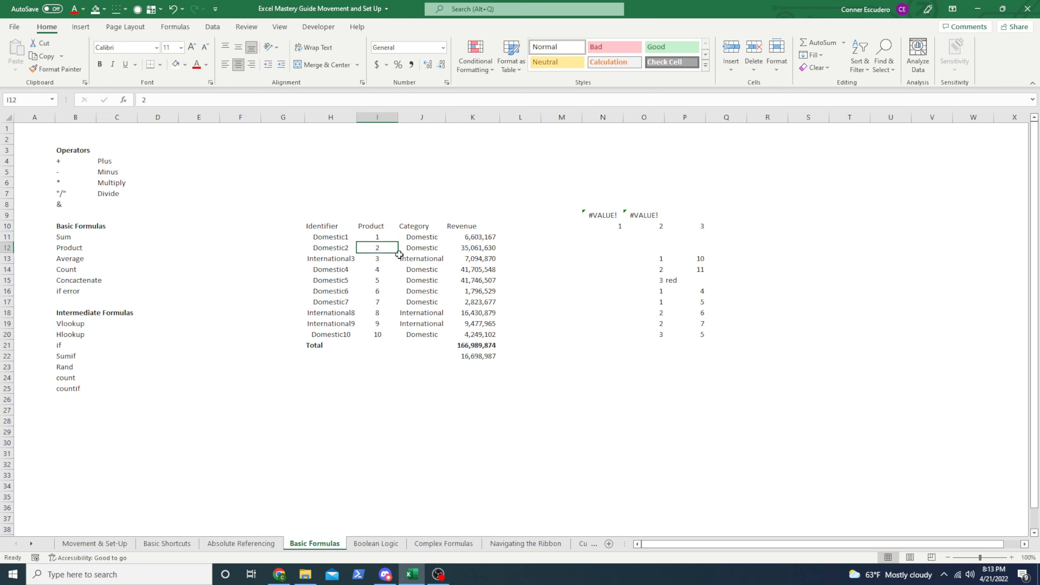
pyautogui.click(62, 206)
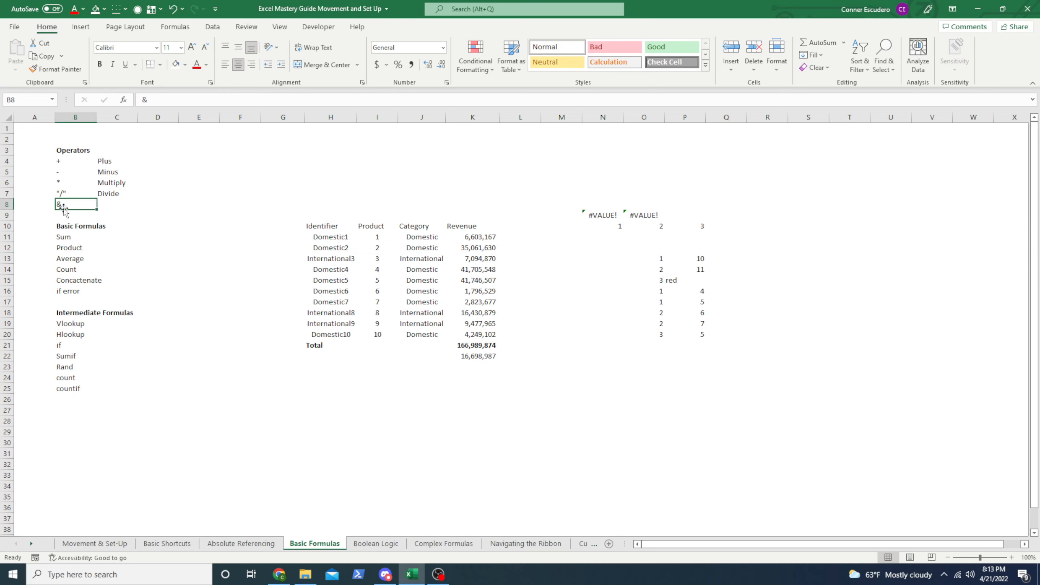
pyautogui.click(113, 205)
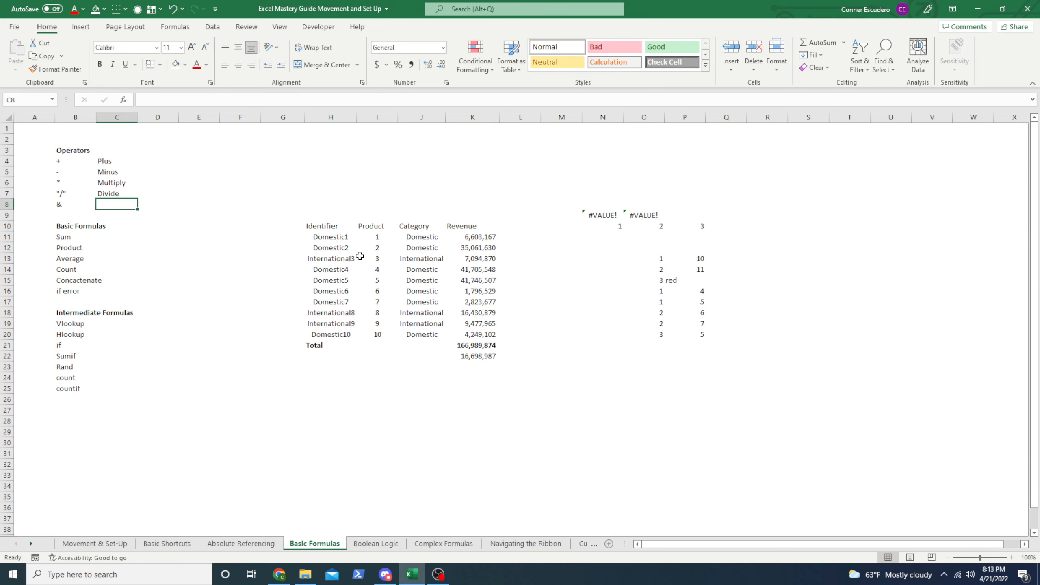
pyautogui.click(329, 118)
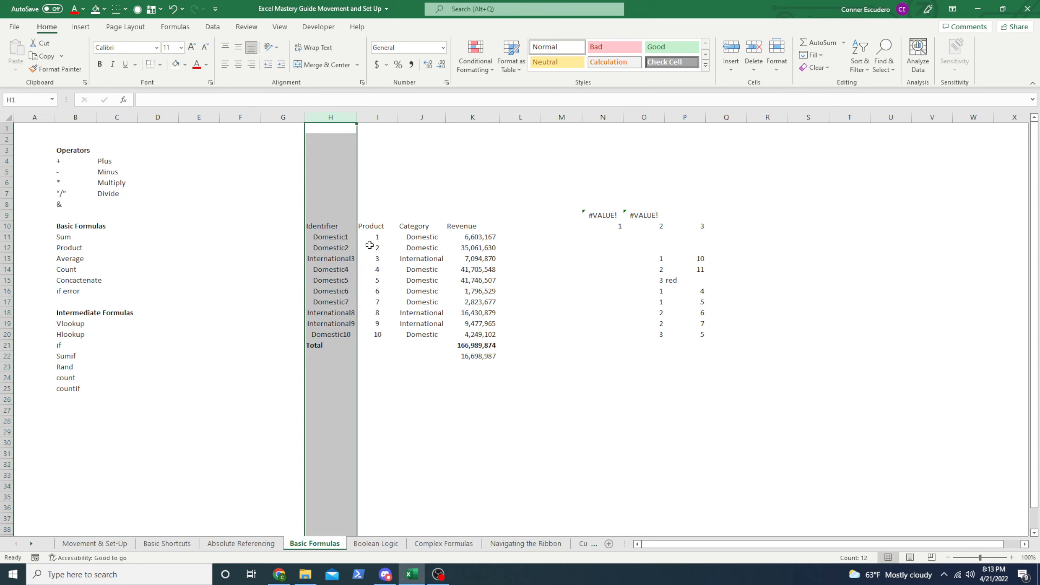
pyautogui.click(376, 270)
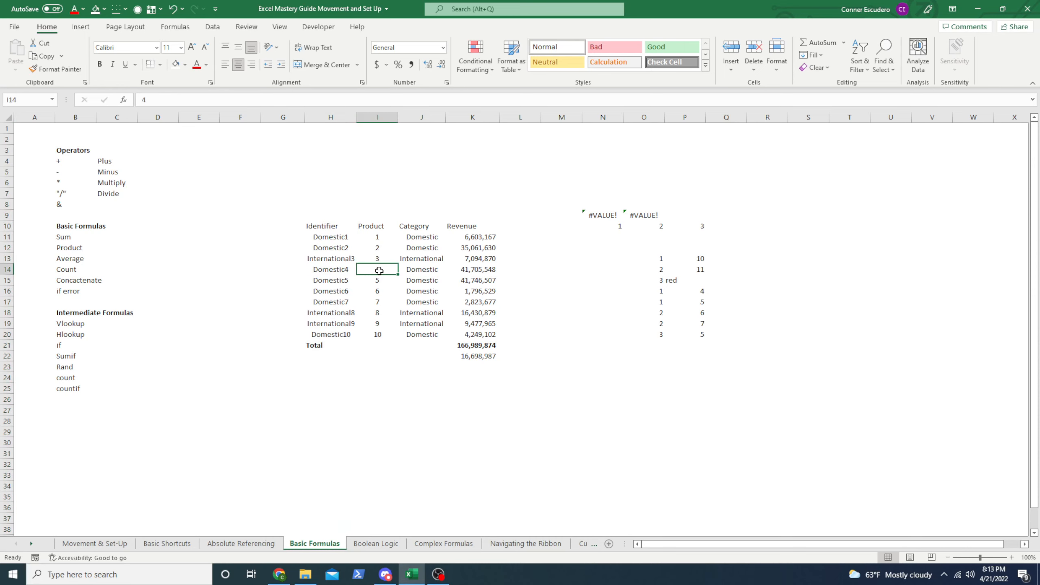
pyautogui.moveTo(316, 229); pyautogui.dragTo(489, 356)
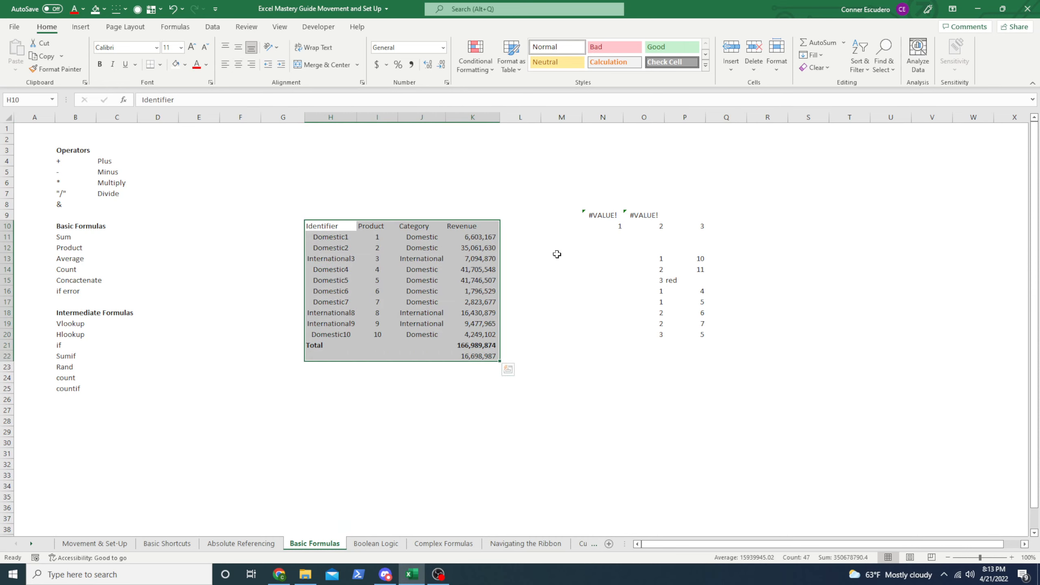
pyautogui.click(311, 256)
pyautogui.click(323, 228)
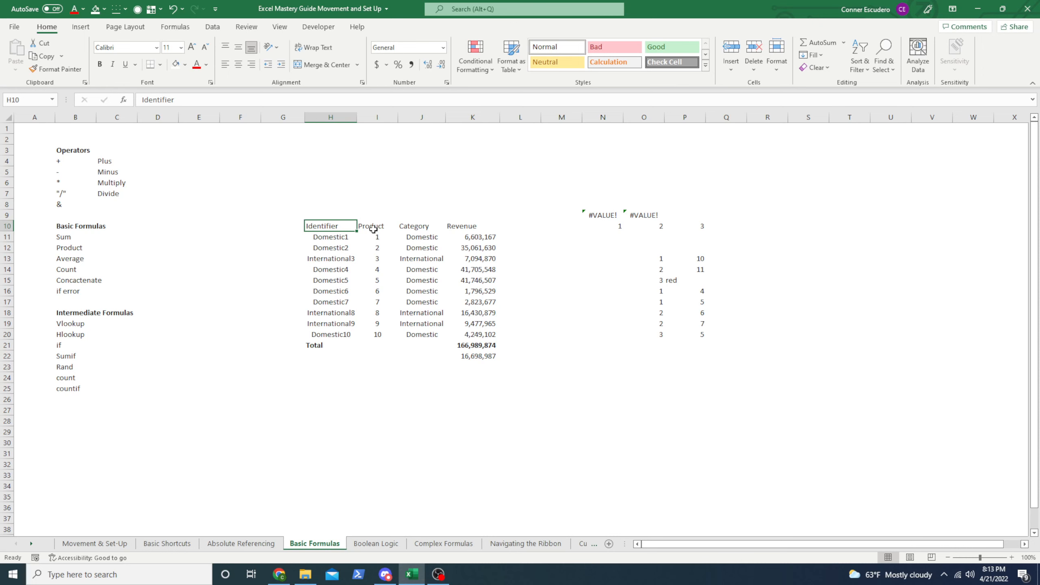
pyautogui.moveTo(374, 228); pyautogui.dragTo(455, 334)
pyautogui.click(342, 236)
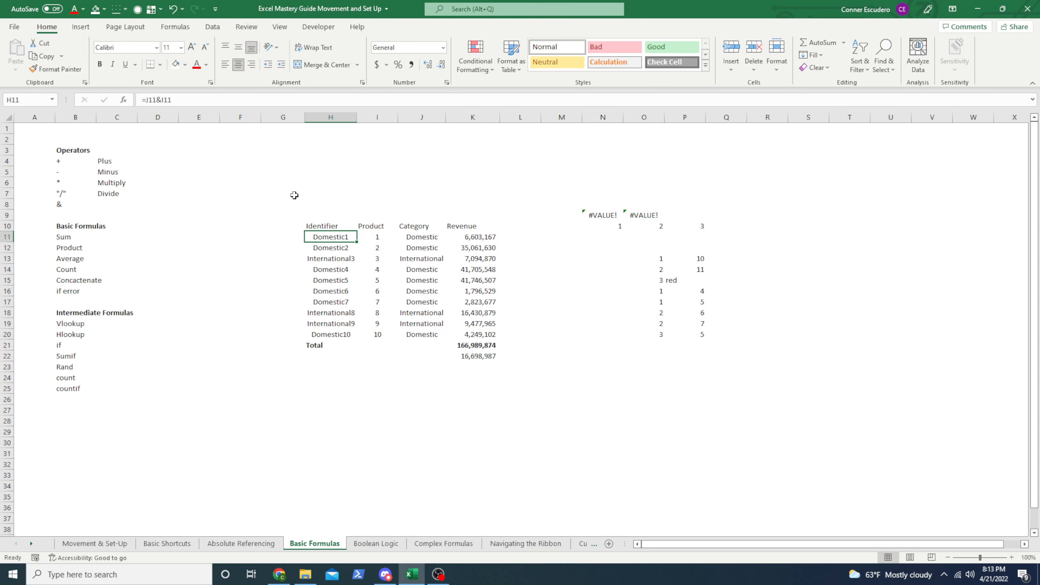
pyautogui.click(157, 99)
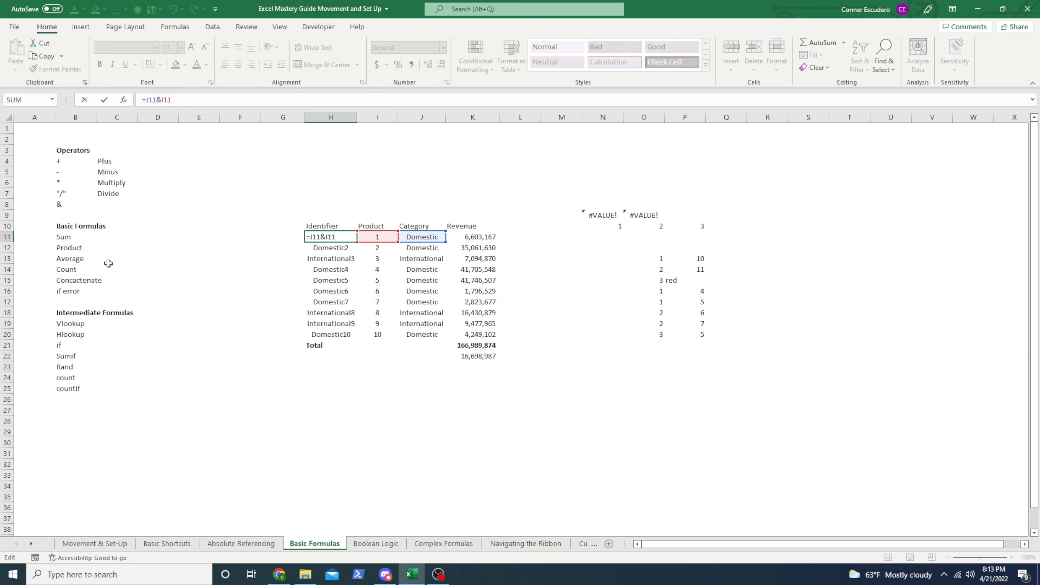
pyautogui.press('Escape')
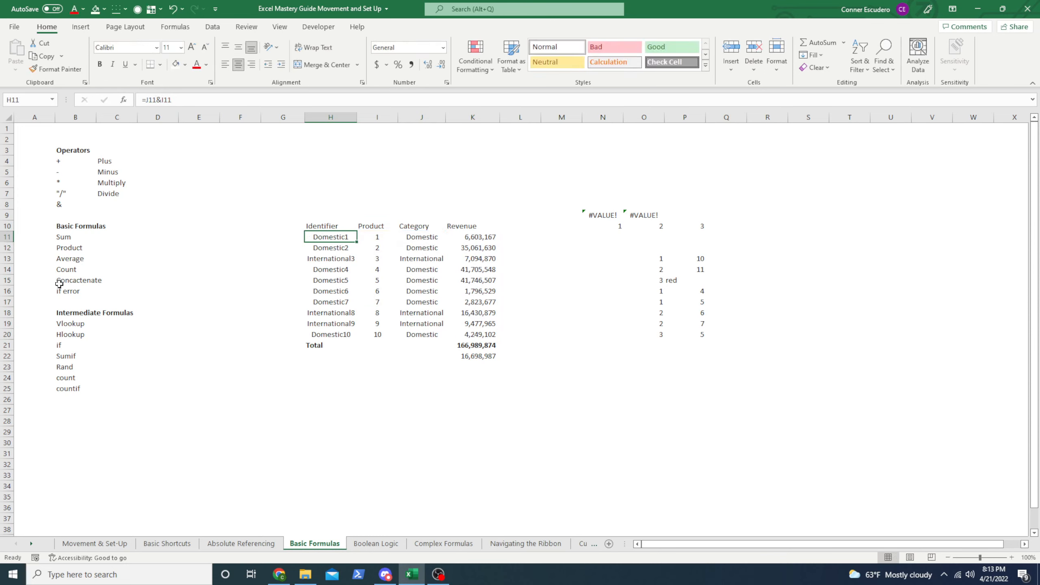
# Join the first row's Product and Category (I11 and J11) in cell G11 with a CONCATENATE formula.
pyautogui.click(59, 283)
pyautogui.click(266, 238)
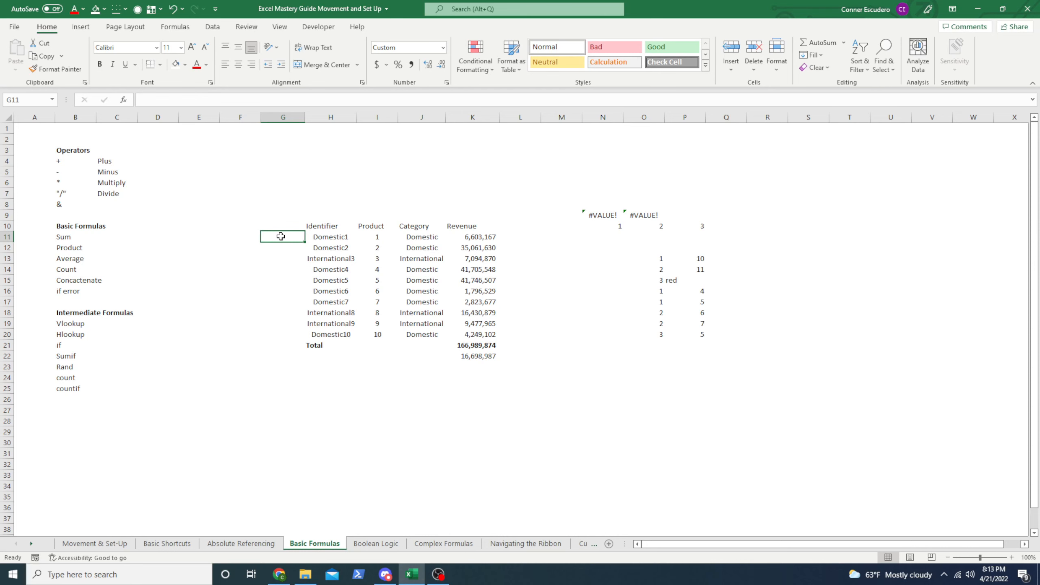
pyautogui.write('=conc')
pyautogui.press('Down')
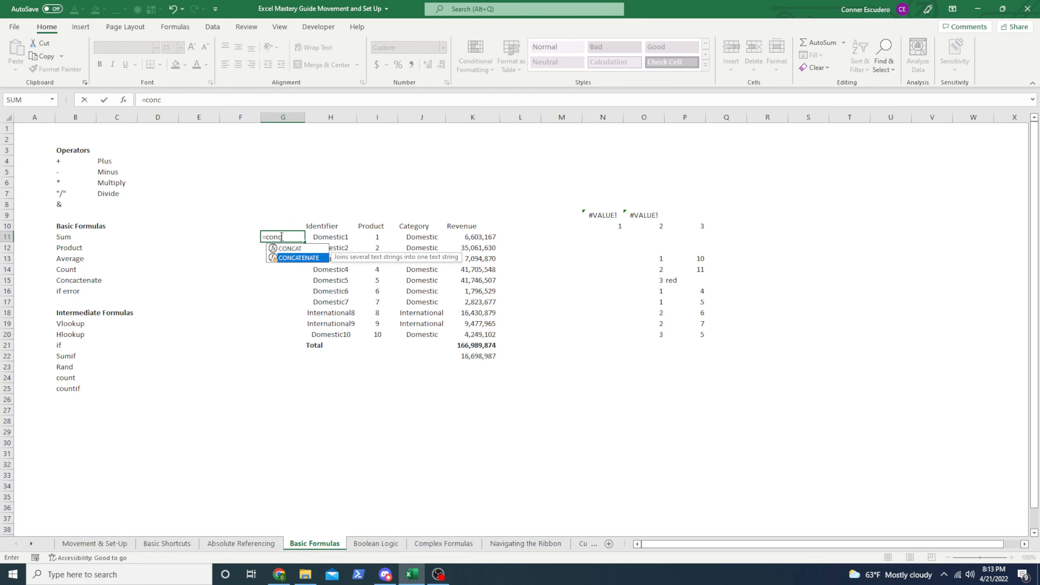
pyautogui.press('Tab')
pyautogui.press('Right')
pyautogui.press('Right')
pyautogui.write(',')
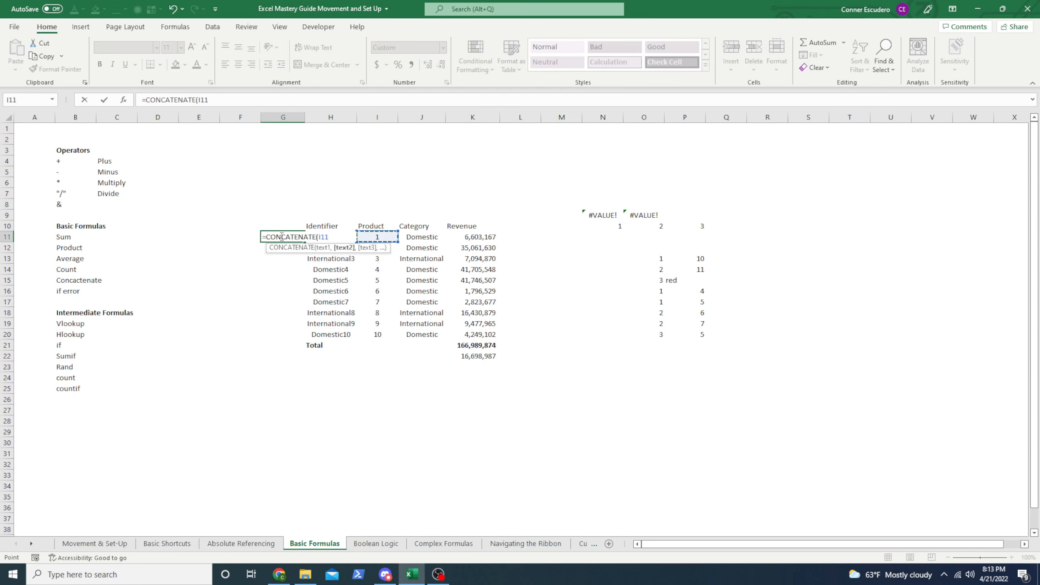
pyautogui.press('Right')
pyautogui.press('Right')
pyautogui.press('Right')
pyautogui.press('Return')
pyautogui.click(281, 236)
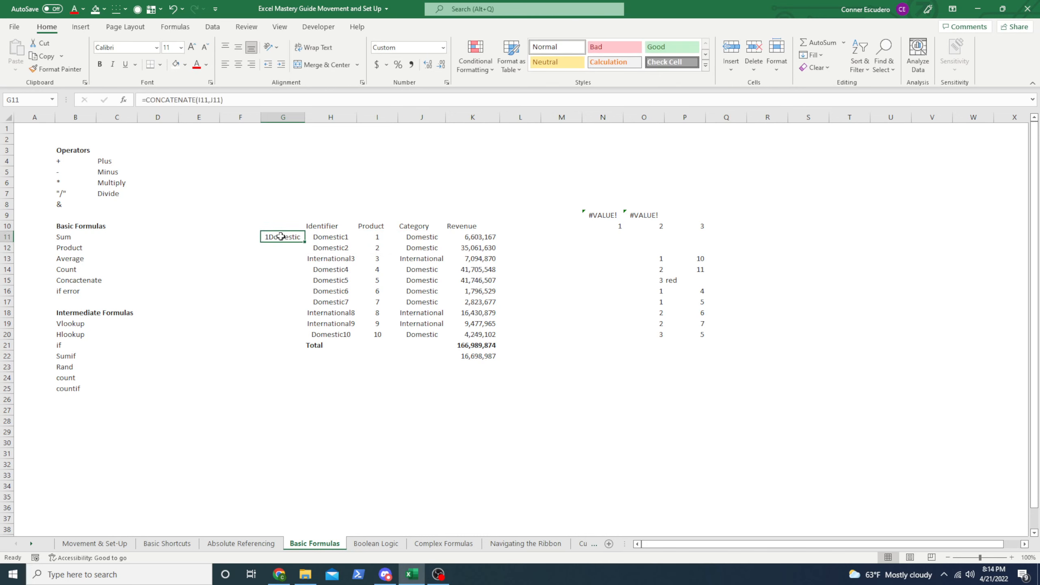
# Compare the Identifier in H11 with the CONCATENATE cell G11, and clear G11.
pyautogui.click(327, 237)
pyautogui.click(283, 236)
pyautogui.press('Delete')
# Review the Basic Formulas list and inspect the SUM formula behind the revenue Total in K21.
pyautogui.moveTo(77, 218); pyautogui.dragTo(94, 302)
pyautogui.click(125, 292)
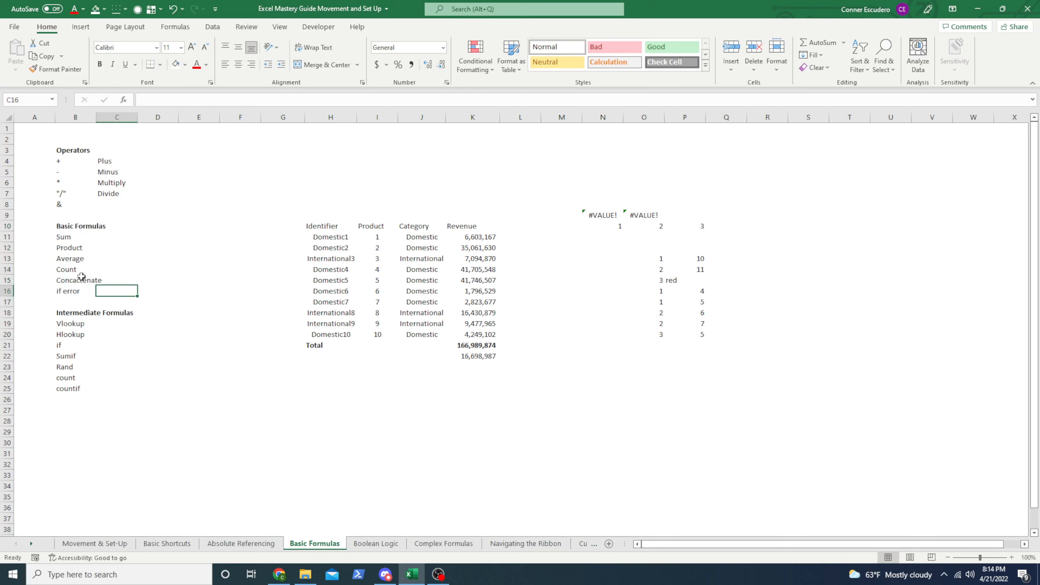
pyautogui.click(65, 238)
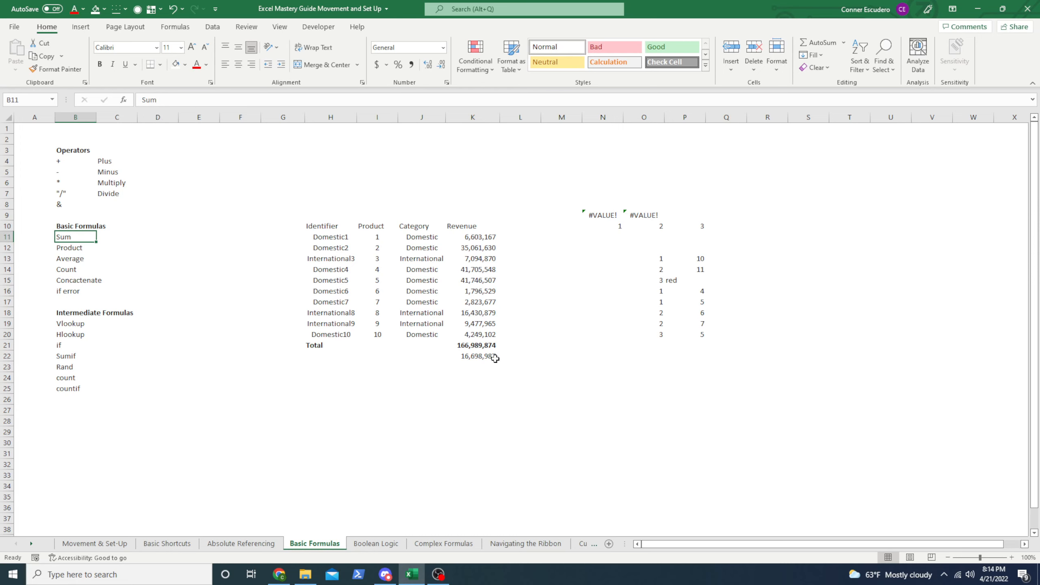
pyautogui.click(480, 346)
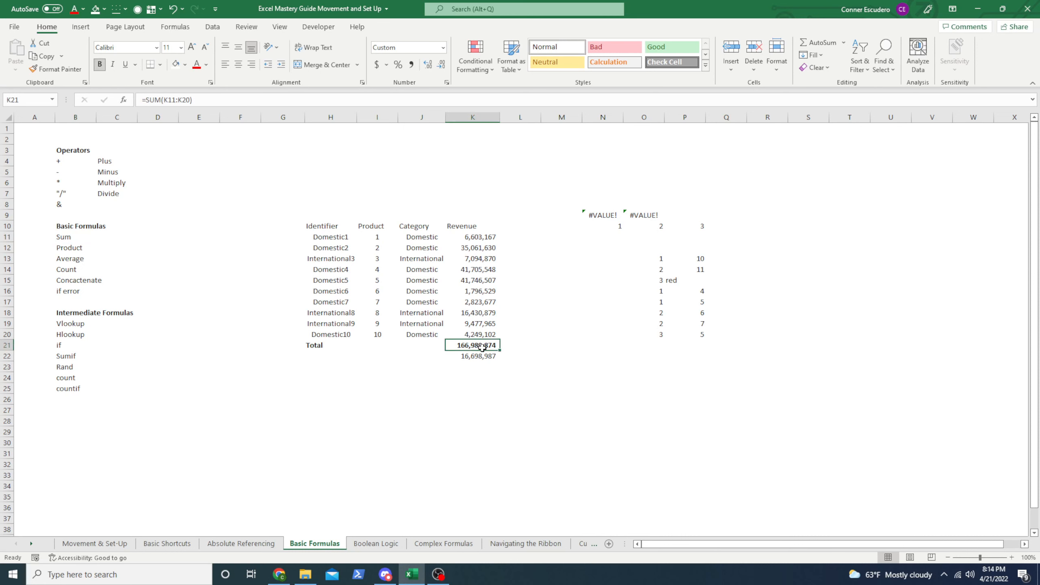
pyautogui.click(151, 99)
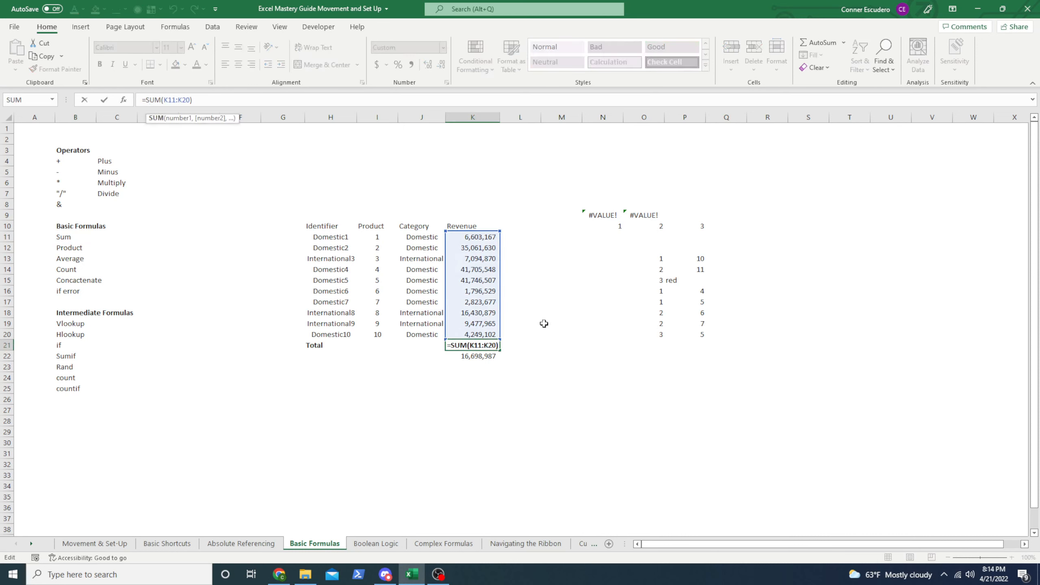
pyautogui.press('Escape')
# Add up the Revenue values K11:K20 with a SUM formula in cell L21, beside the existing total.
pyautogui.press('Right')
pyautogui.press('Left')
pyautogui.press('Right')
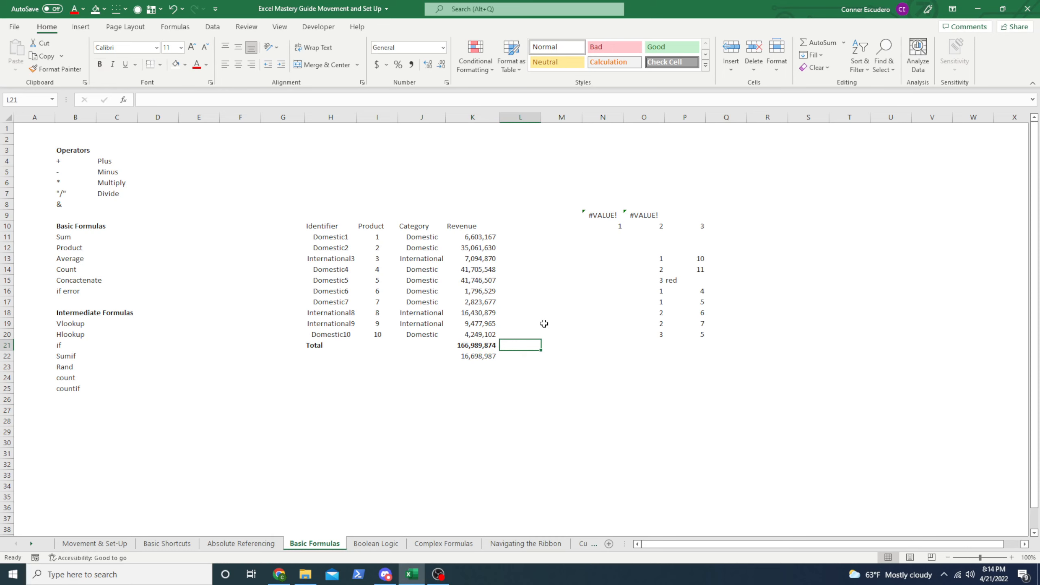
pyautogui.write('=')
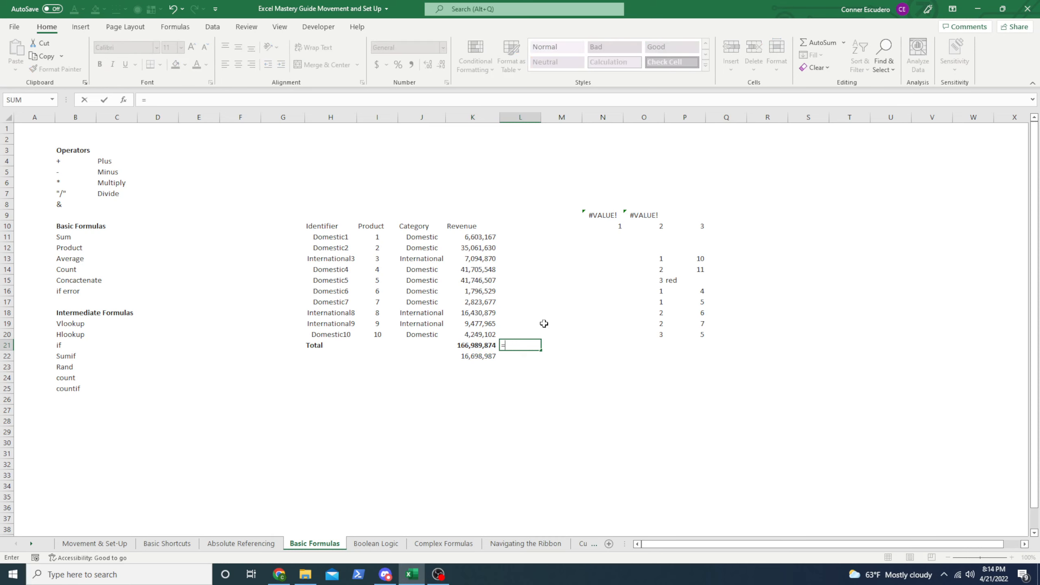
pyautogui.write('sum')
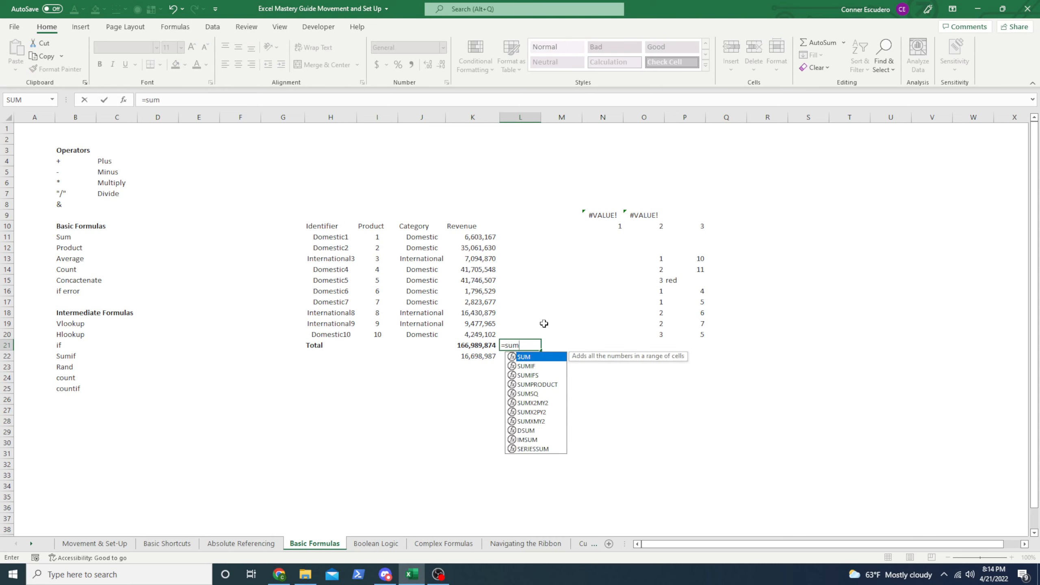
pyautogui.press('Tab')
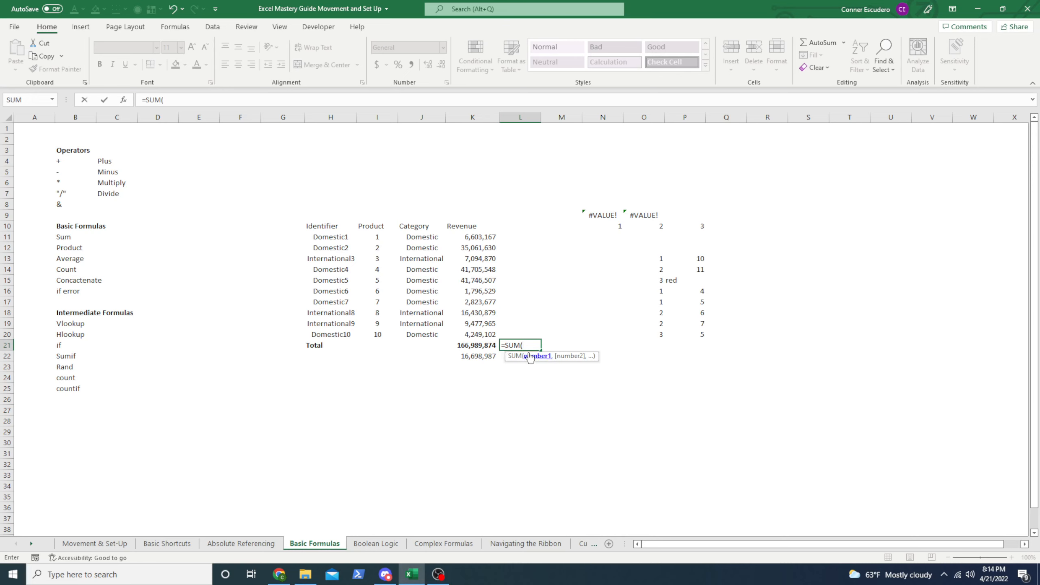
pyautogui.press('Up')
pyautogui.press('Left')
pyautogui.press('Right')
pyautogui.press('Left')
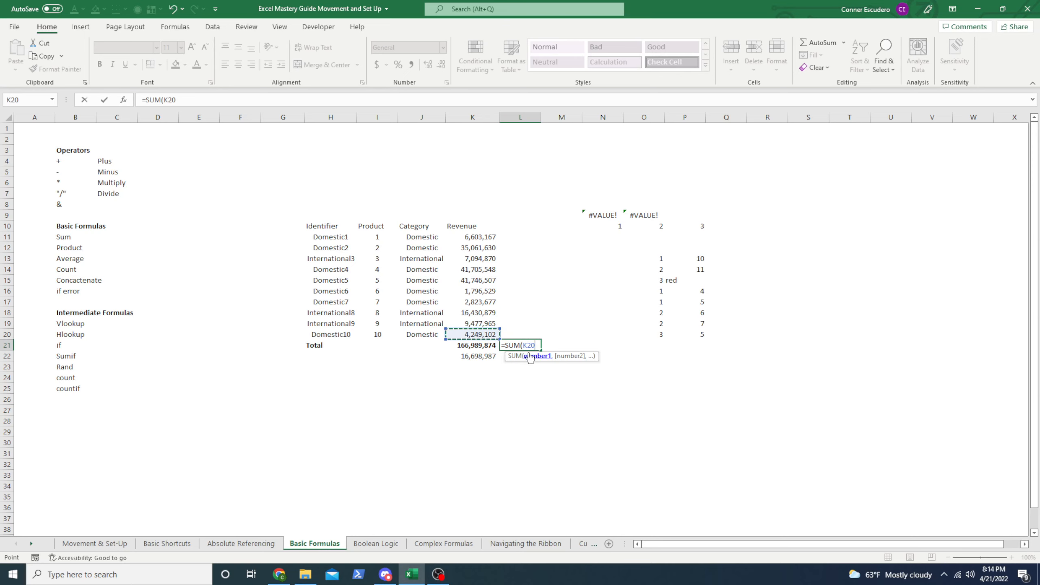
pyautogui.press('Up')
pyautogui.press('Up')
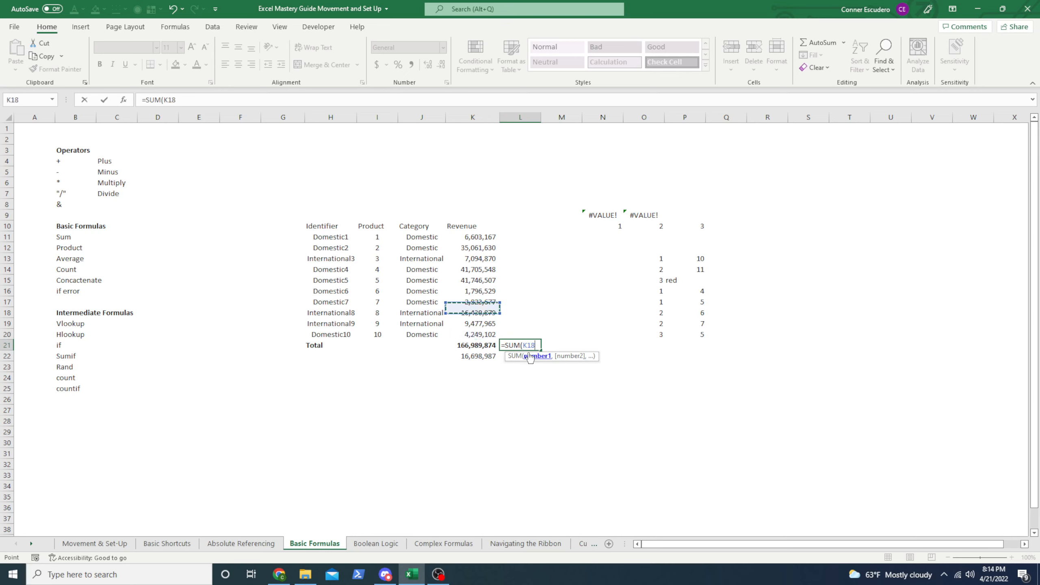
pyautogui.press('Down')
pyautogui.press('Down')
pyautogui.hotkey('shift', 'Up')
pyautogui.hotkey('shift', 'Up')
pyautogui.hotkey('shift', 'Up')
pyautogui.hotkey('shift', 'Up')
pyautogui.hotkey('shift', 'Up')
pyautogui.hotkey('shift', 'Up')
pyautogui.hotkey('shift', 'Up')
pyautogui.hotkey('shift', 'Up')
pyautogui.hotkey('shift', 'Up')
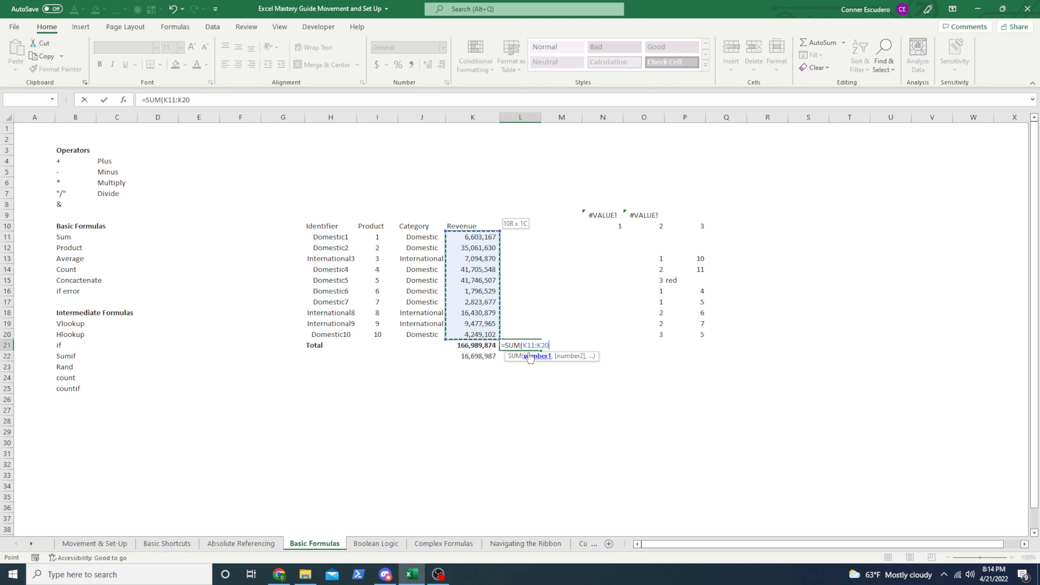
pyautogui.write(')')
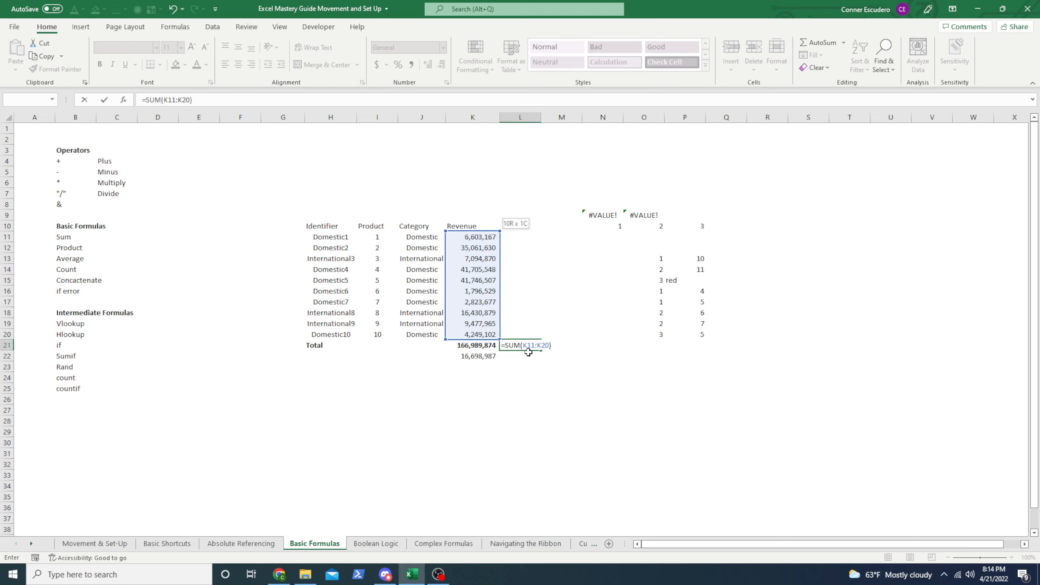
pyautogui.press('BackSpace')
pyautogui.hotkey('ctrl', 'Return')
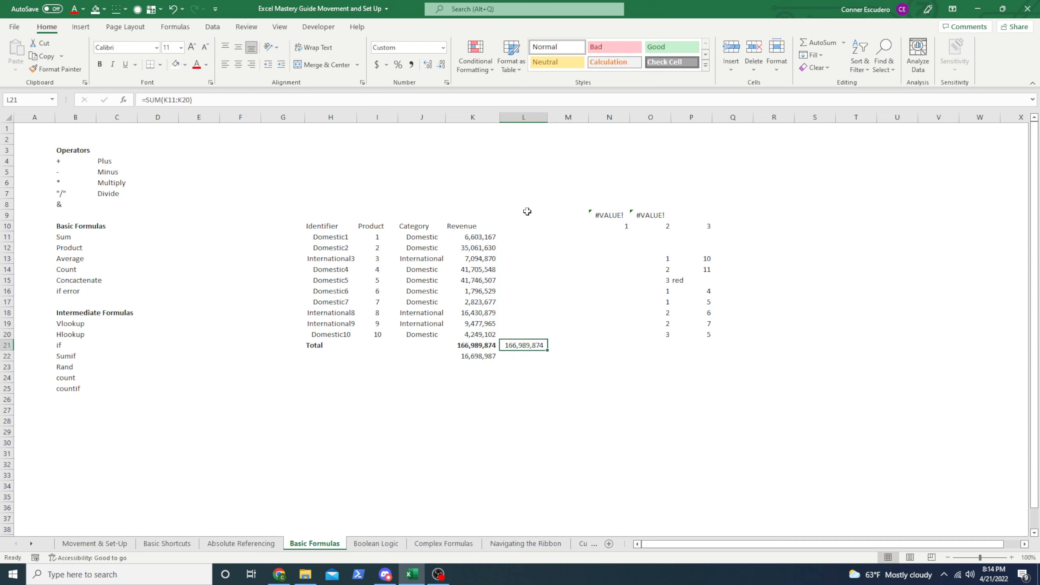
# Clear the duplicate SUM formula in cell L21 and the revenue Total in cell K21.
pyautogui.press('Down')
pyautogui.press('Up')
pyautogui.press('Delete')
pyautogui.press('Left')
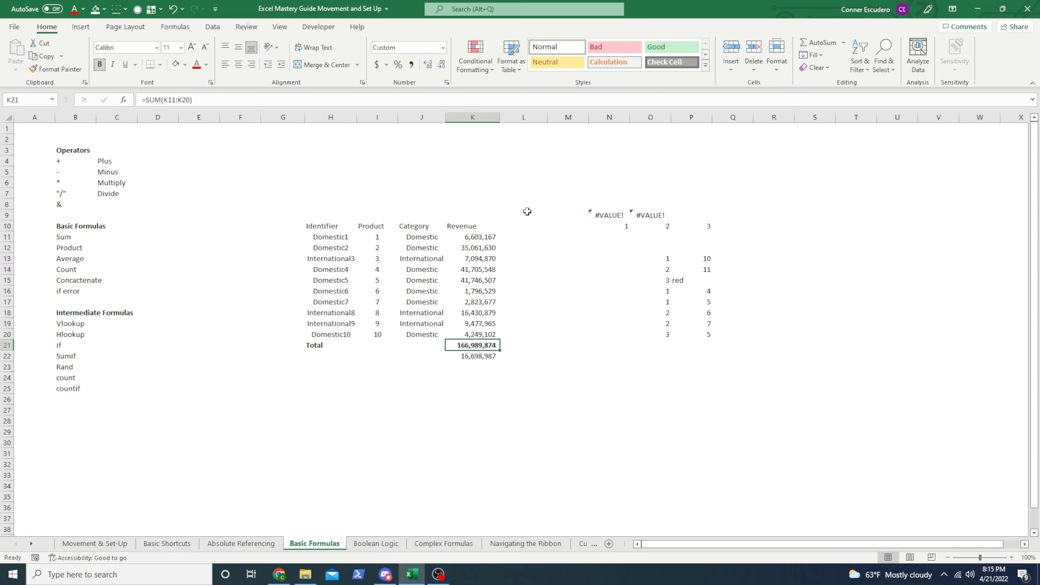
pyautogui.press('Up')
pyautogui.press('Down')
pyautogui.press('Delete')
pyautogui.press('Up')
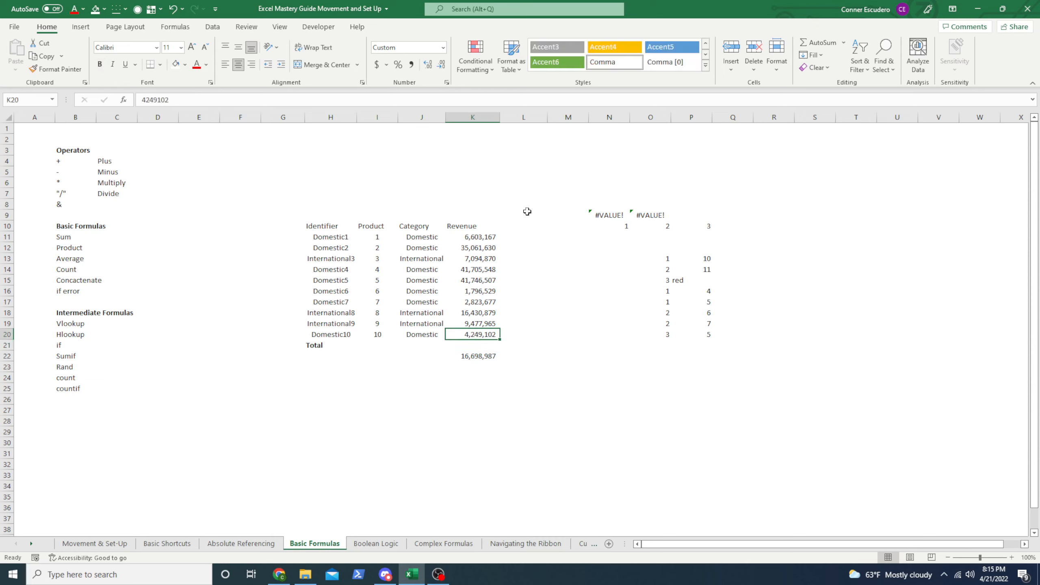
pyautogui.press('Down')
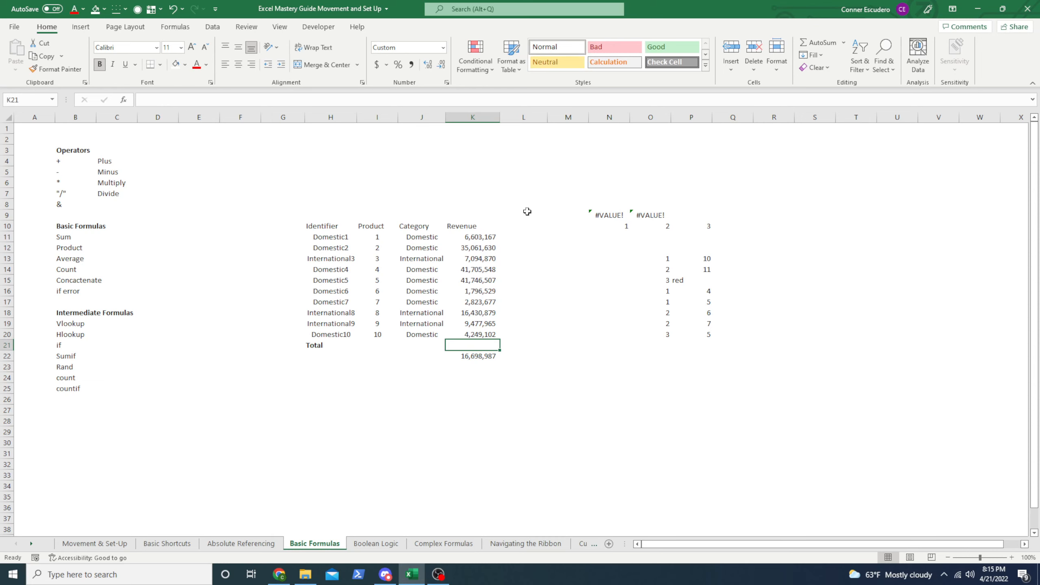
# Rebuild the revenue Total in K21 with an AutoSum of K11:K20.
pyautogui.press('alt')
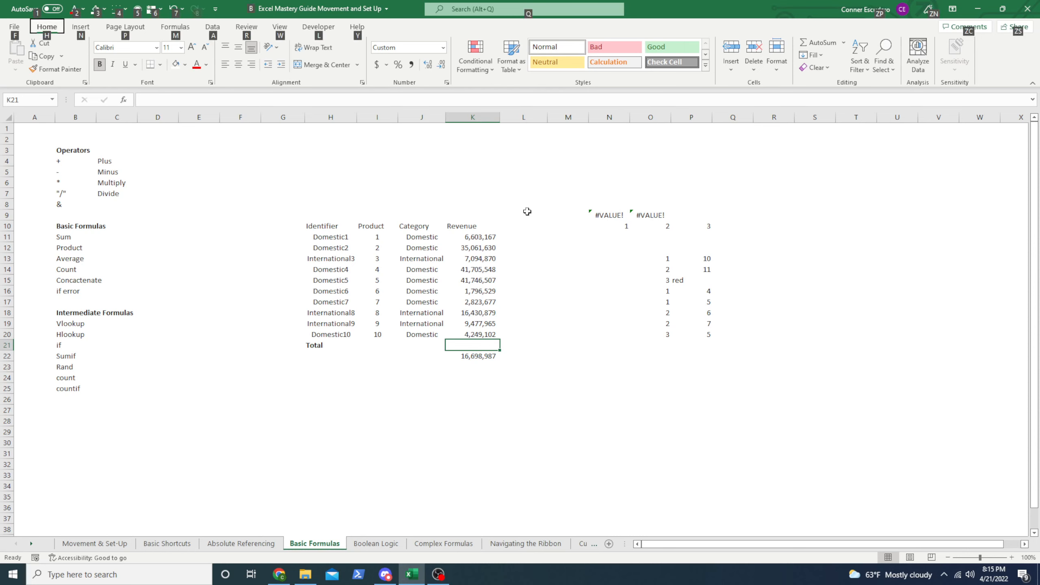
pyautogui.press('Escape')
pyautogui.hotkey('alt', '=')
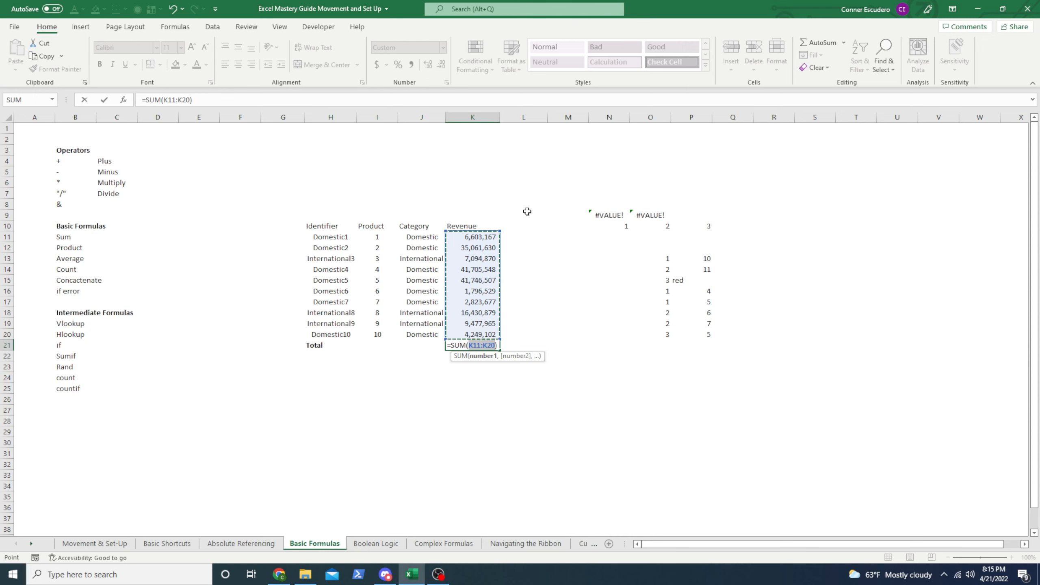
pyautogui.press('Return')
pyautogui.press('Up')
pyautogui.press('Up')
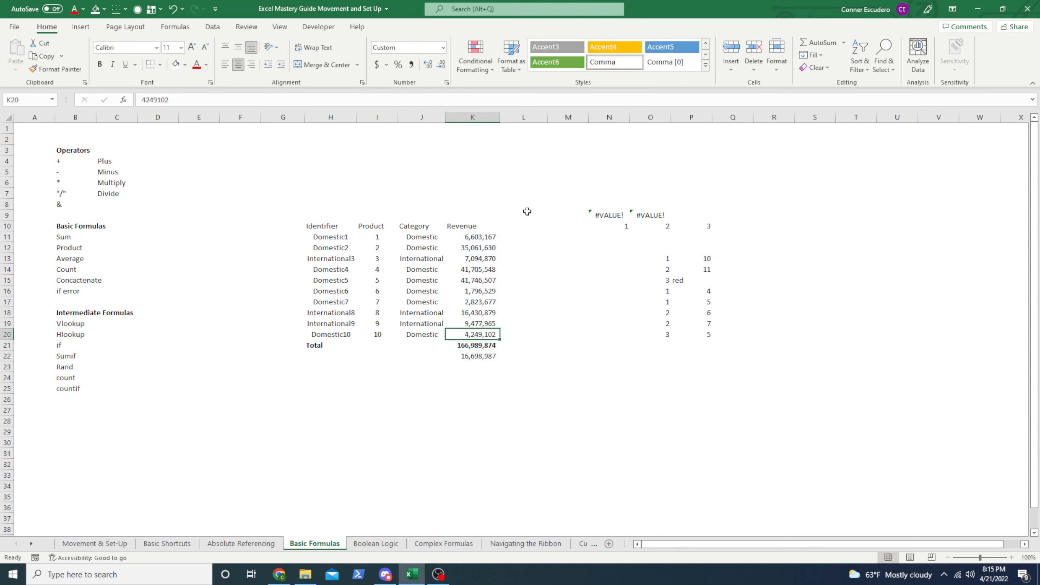
pyautogui.press('Left')
pyautogui.press('Left')
pyautogui.press('Left')
pyautogui.press('Right')
pyautogui.press('Right')
pyautogui.press('Right')
# Enter the sample numbers 2 in cell L23 and 3 in cell M23.
pyautogui.press('Down')
pyautogui.press('Down')
pyautogui.press('Down')
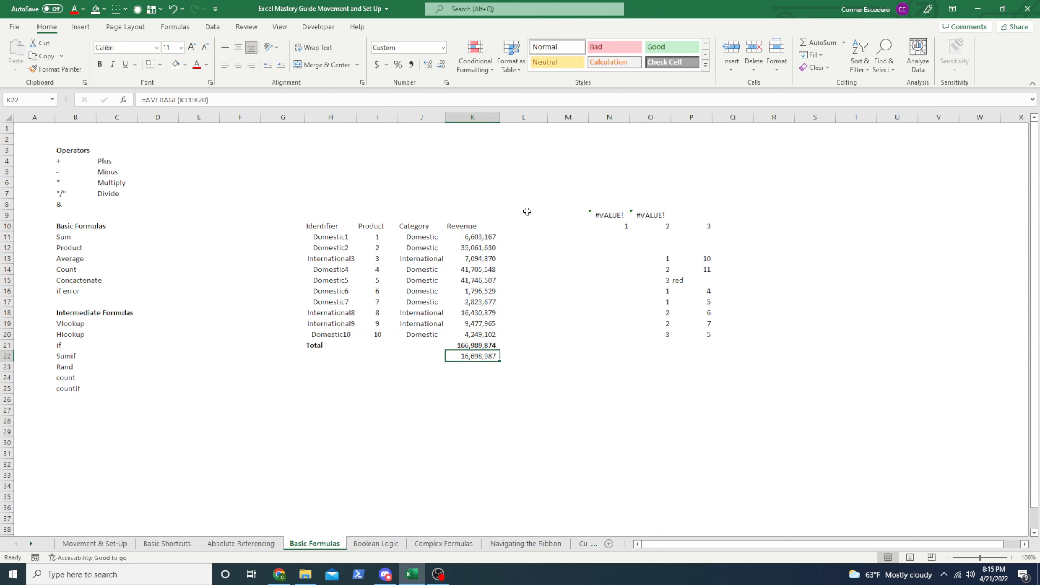
pyautogui.press('Up')
pyautogui.press('Down')
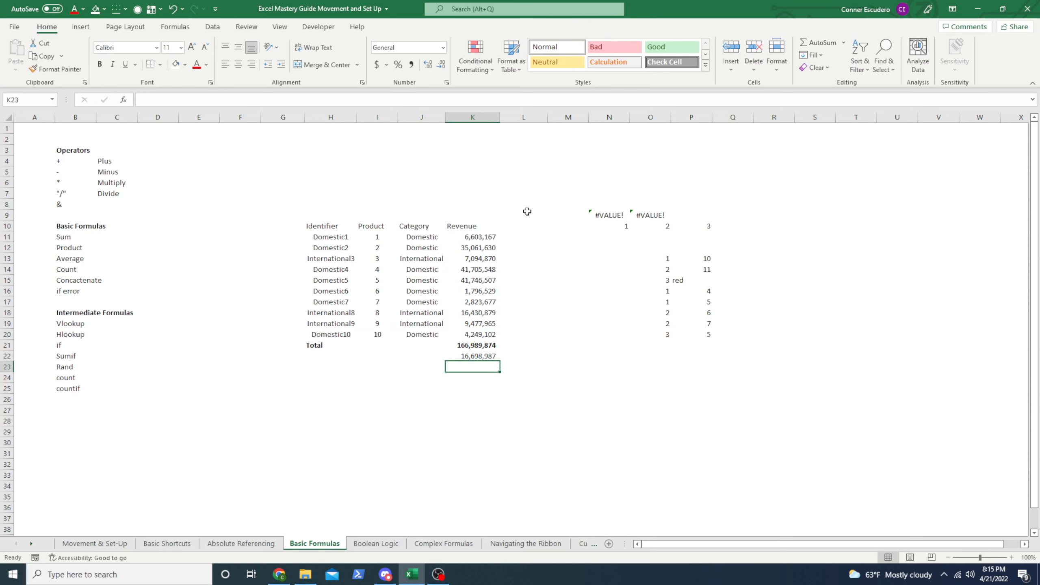
pyautogui.press('Right')
pyautogui.write('2')
pyautogui.press('Right')
pyautogui.write('3')
pyautogui.press('Down')
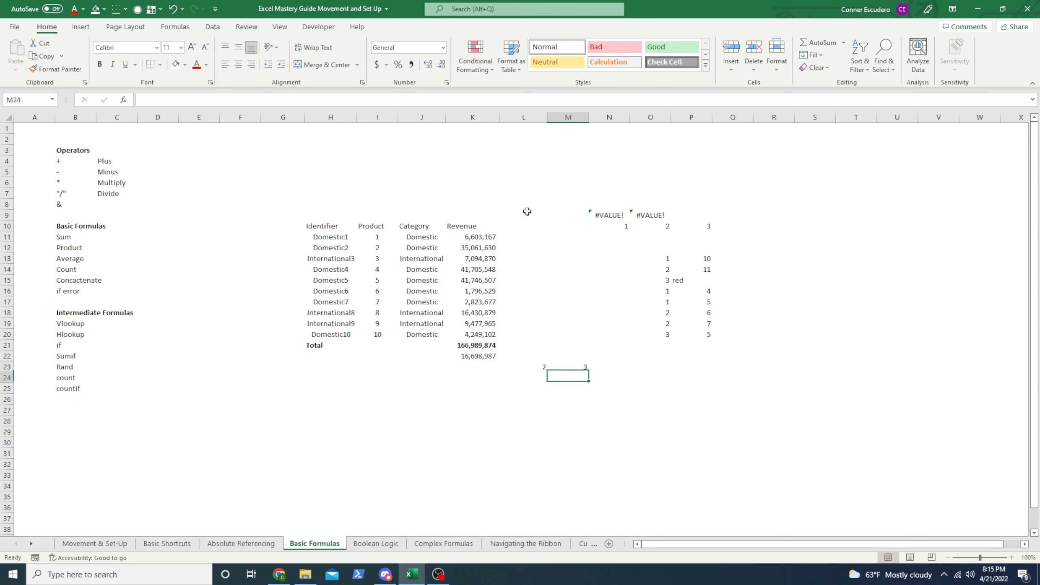
pyautogui.press('Right')
pyautogui.press('Down')
pyautogui.press('Down')
pyautogui.write('PROD')
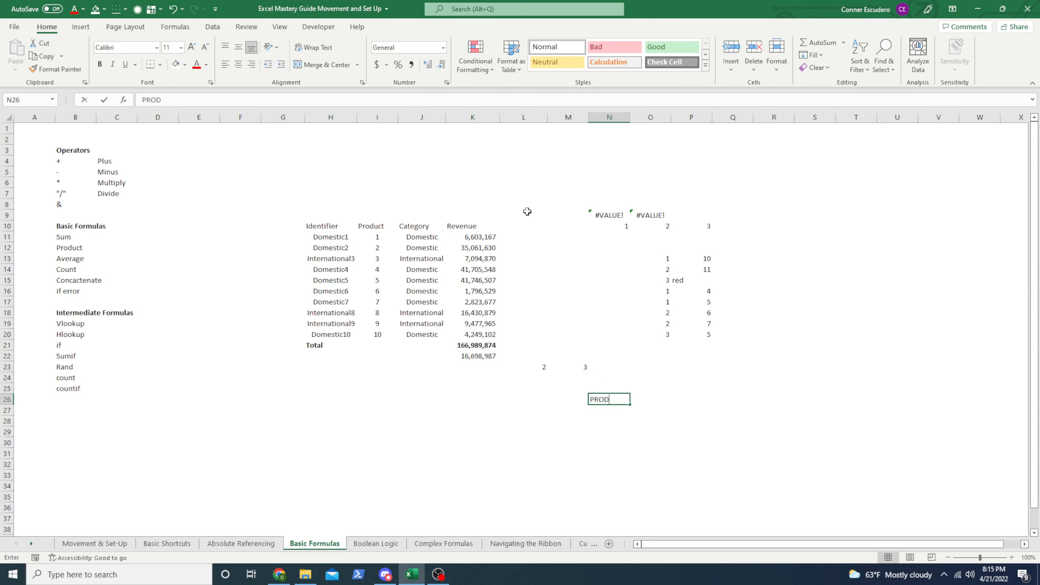
pyautogui.write('UCT')
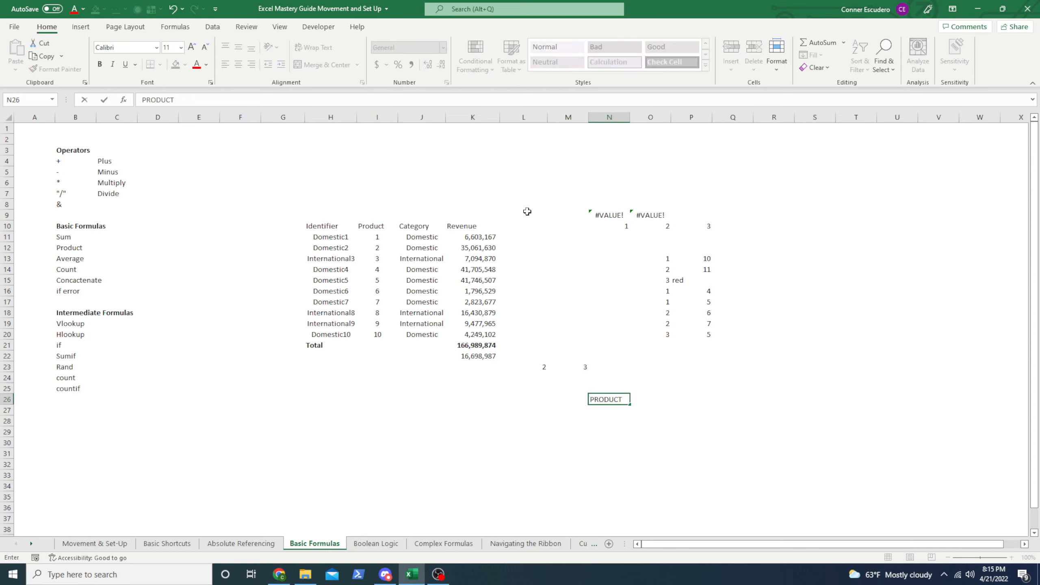
pyautogui.press('Escape')
# Multiply L23 by M23 in cell N26 with the * operator.
pyautogui.write('=')
pyautogui.press('Left')
pyautogui.press('Up')
pyautogui.press('Up')
pyautogui.press('Up')
pyautogui.press('Left')
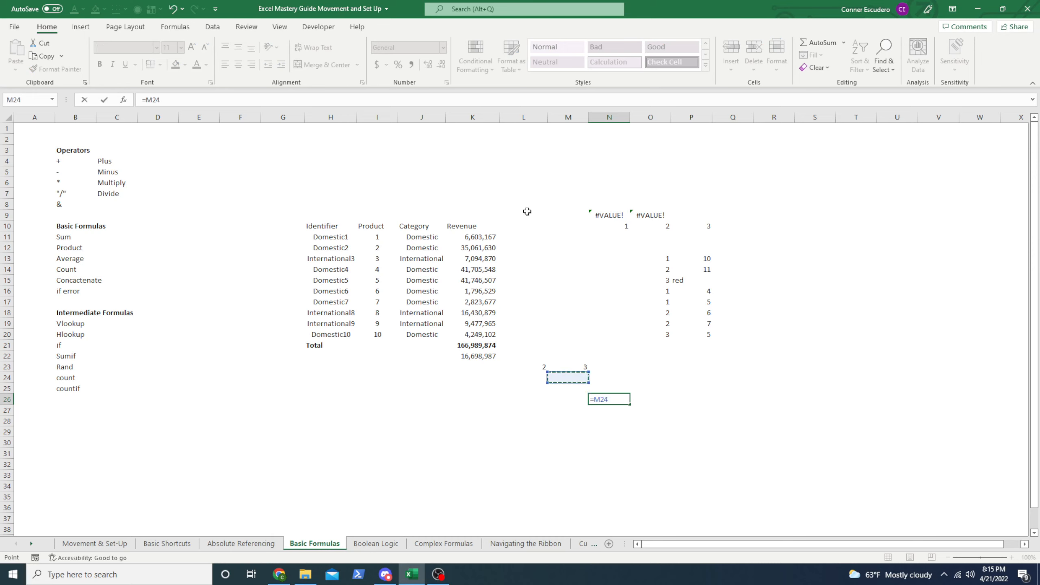
pyautogui.write('*')
pyautogui.press('Left')
pyautogui.press('Up')
pyautogui.press('Up')
pyautogui.press('Up')
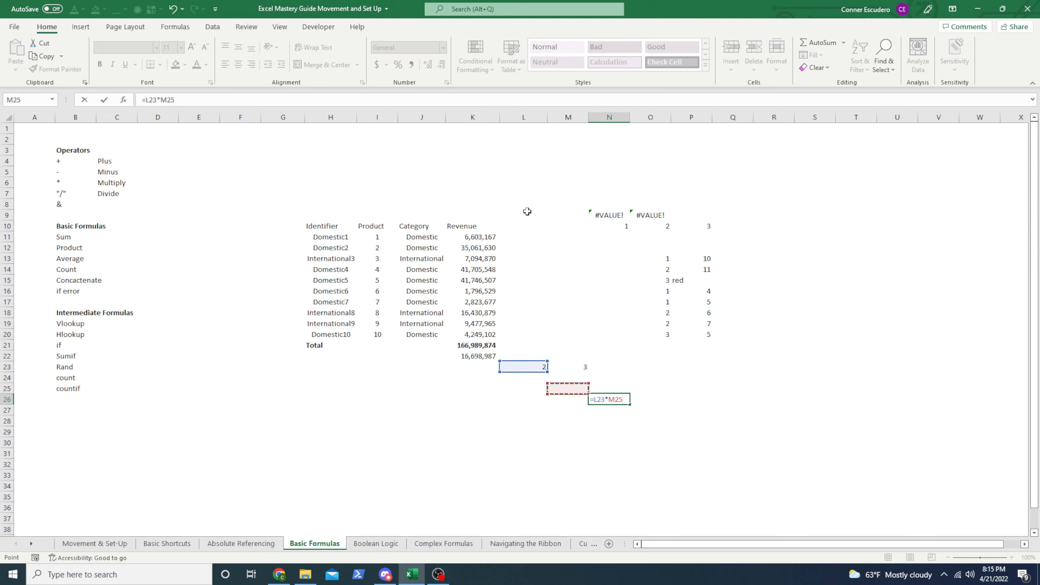
pyautogui.press('Return')
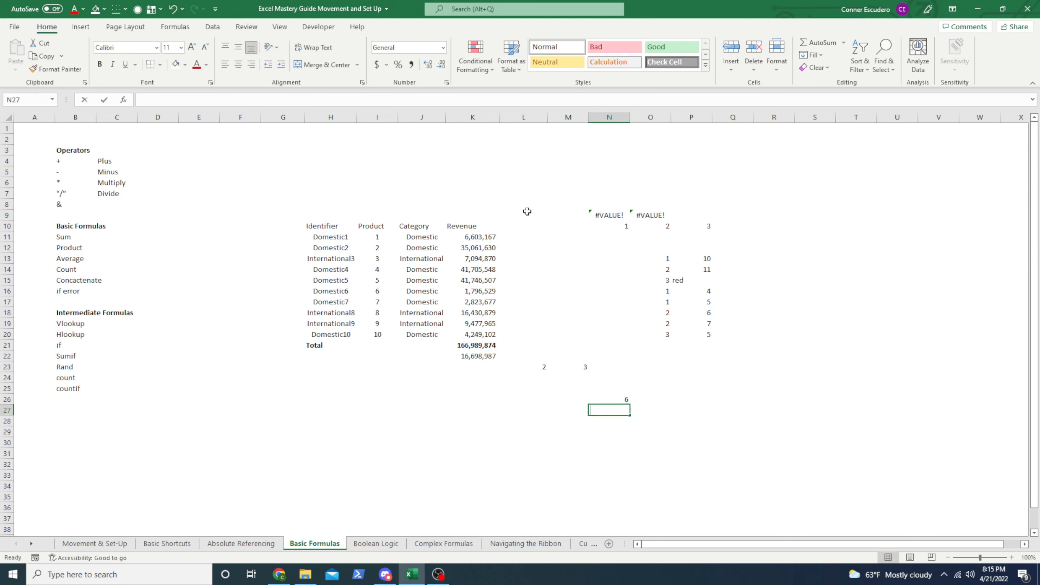
# Multiply the same two sample numbers in cell N27 with the formula =PRODUCT(L23,M23).
pyautogui.write('=PRODU')
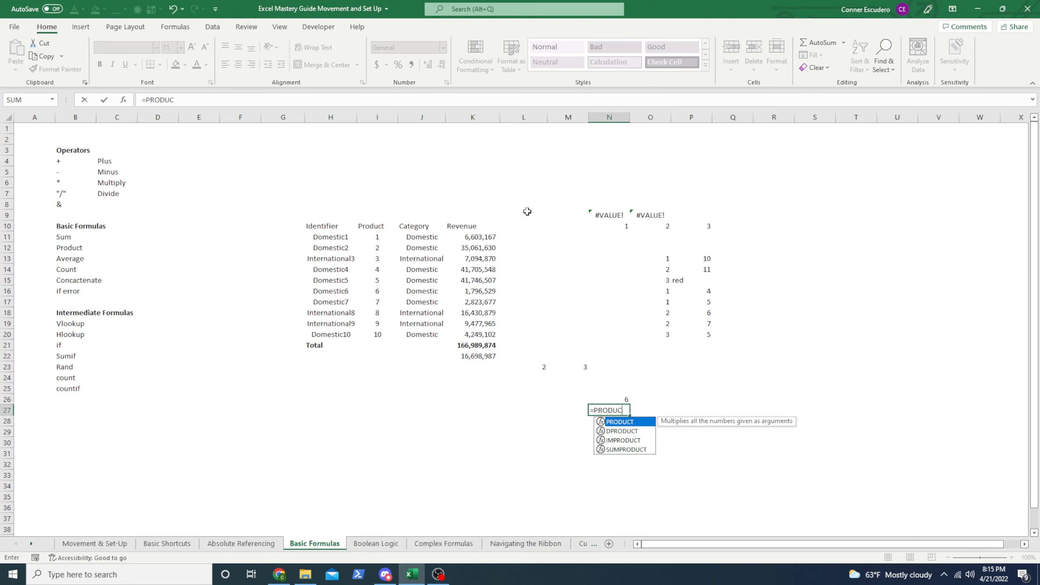
pyautogui.write('C')
pyautogui.press('Tab')
pyautogui.press('Left')
pyautogui.press('Up')
pyautogui.press('Up')
pyautogui.press('Up')
pyautogui.press('Left')
pyautogui.press('Up')
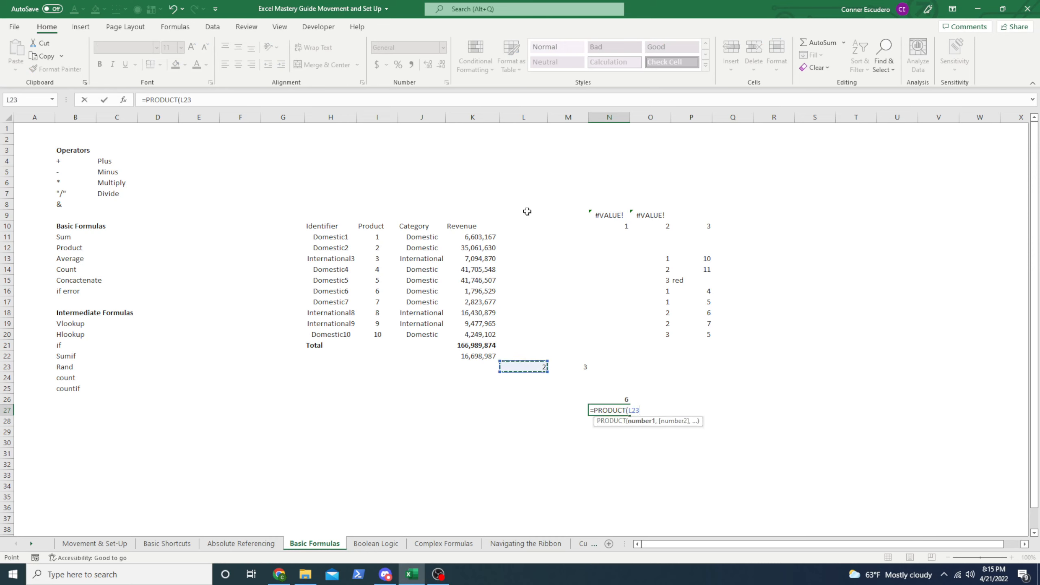
pyautogui.write(',')
pyautogui.press('Left')
pyautogui.press('Up')
pyautogui.press('Up')
pyautogui.press('Up')
pyautogui.press('Up')
pyautogui.hotkey('ctrl', 'Return')
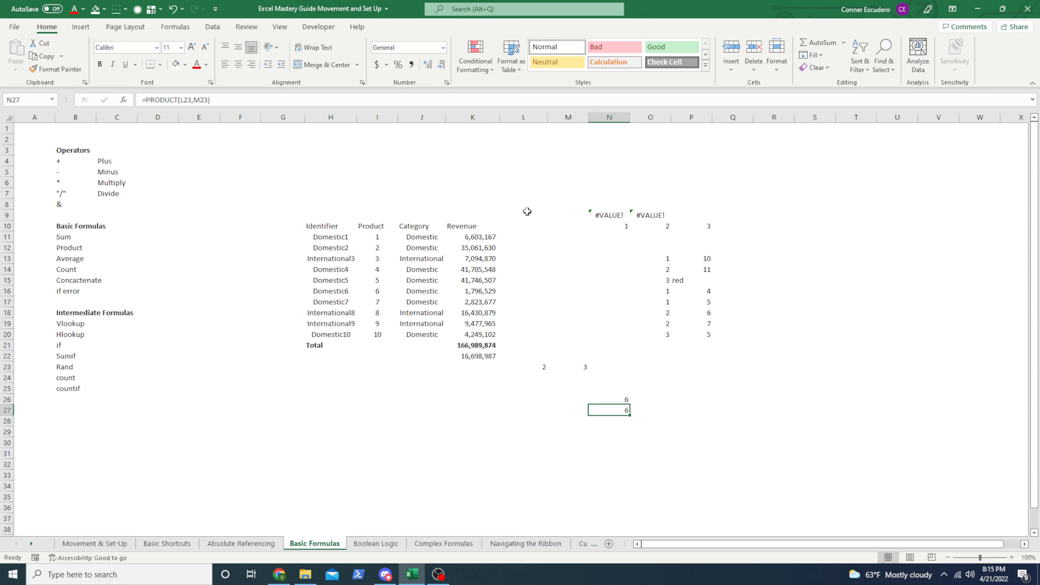
# Clear the two multiplication formulas in N26:N27 and the sample numbers in L23:M23.
pyautogui.press('Up')
pyautogui.hotkey('shift', 'Down')
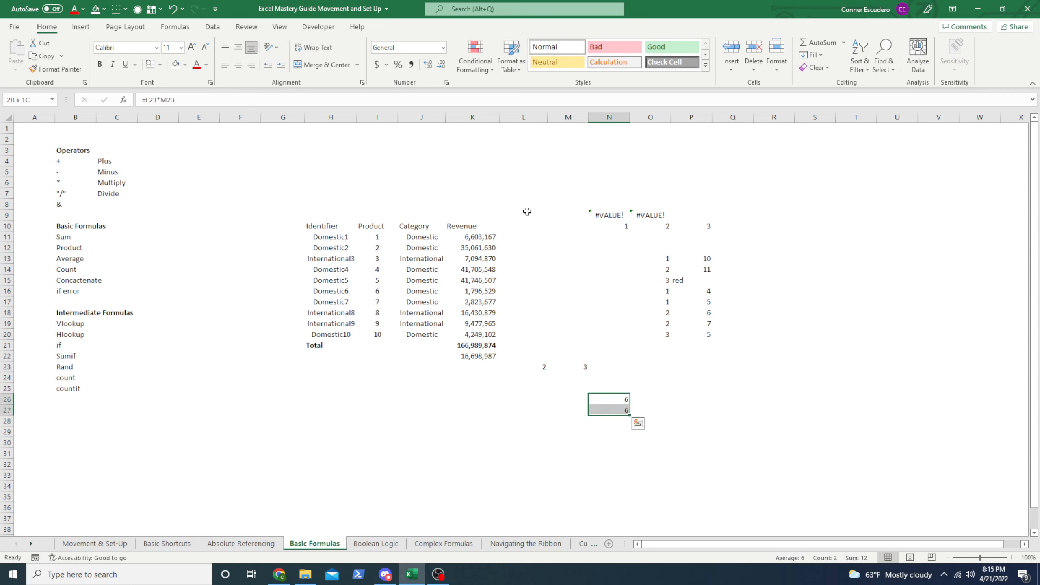
pyautogui.press('Left')
pyautogui.press('Left')
pyautogui.press('Up')
pyautogui.press('Up')
pyautogui.press('Up')
pyautogui.hotkey('shift', 'Right')
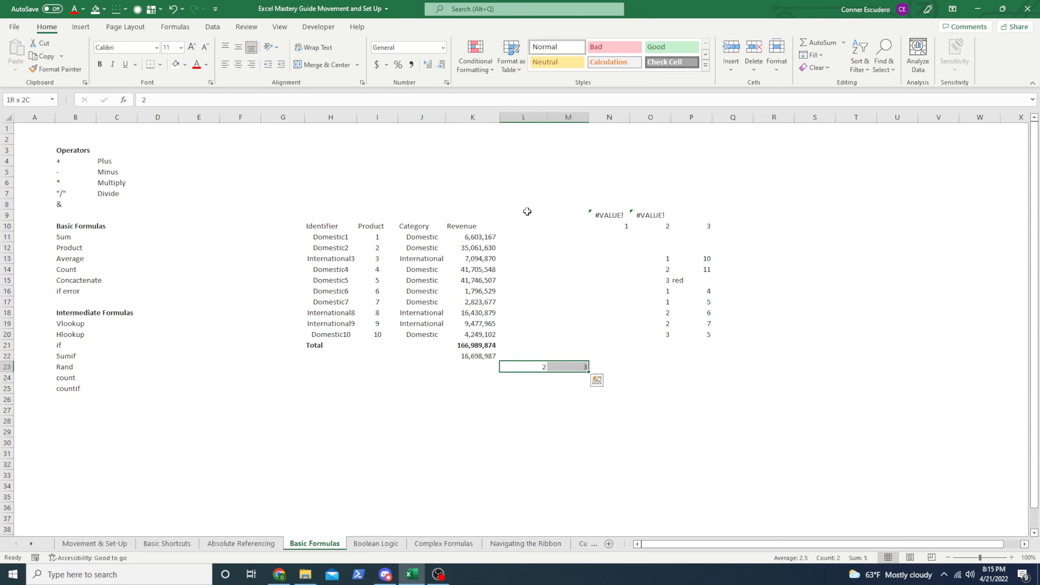
pyautogui.press('Delete')
# Inspect the formula in K22, directly beneath the revenue Total, without changing it.
pyautogui.press('Left')
pyautogui.press('Up')
pyautogui.press('Up')
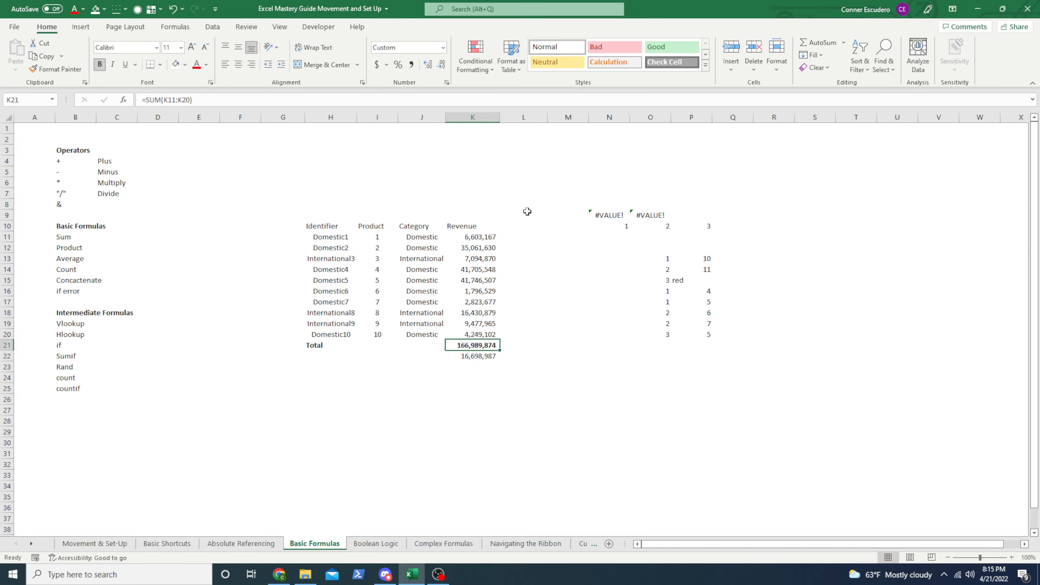
pyautogui.press('Left')
pyautogui.press('Left')
pyautogui.press('Left')
pyautogui.press('Right')
pyautogui.press('Right')
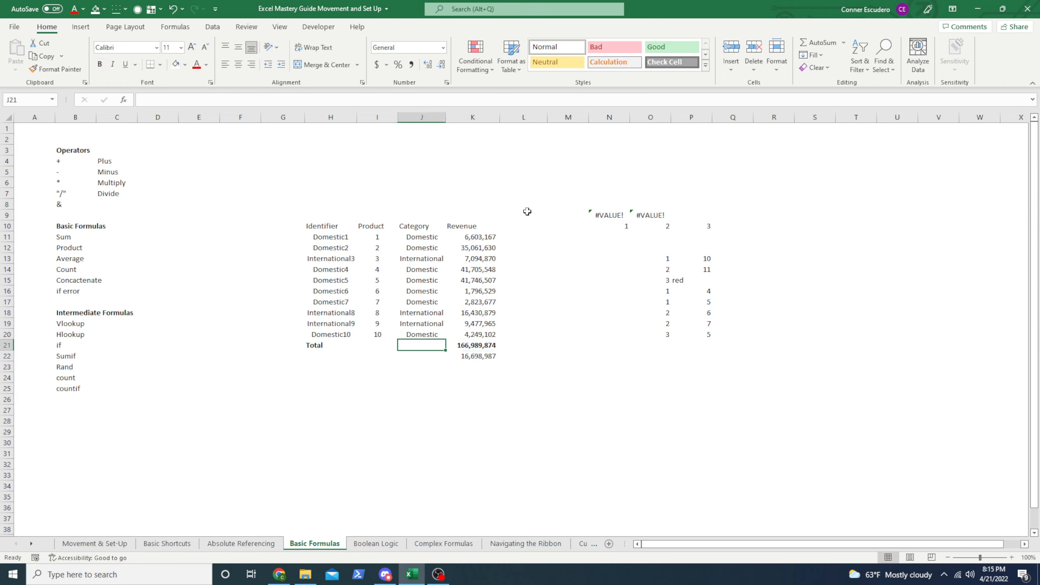
pyautogui.press('Right')
pyautogui.press('Down')
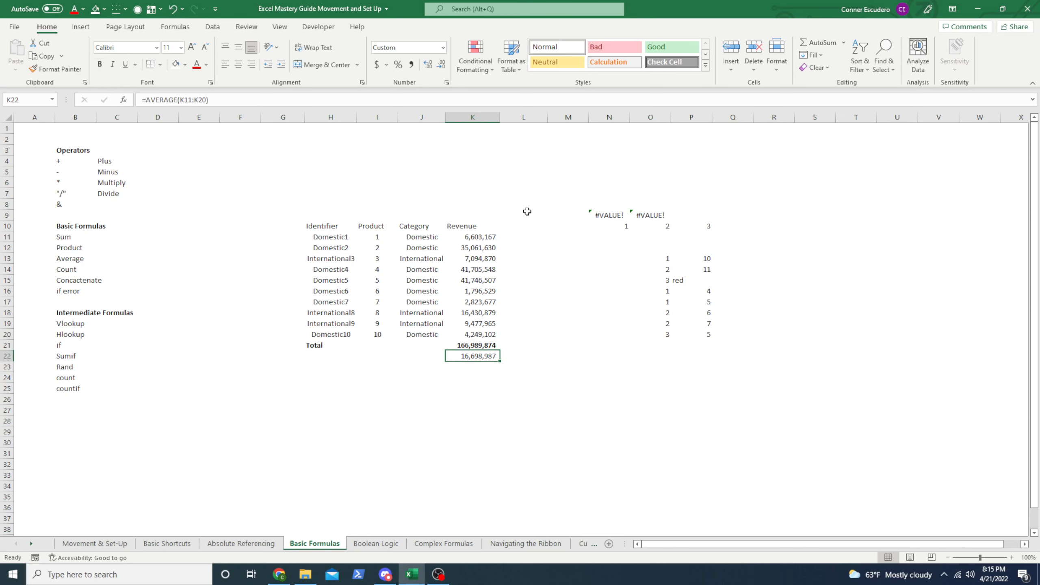
pyautogui.press('F2')
pyautogui.press('Escape')
# Replace the contents of K22 with an AVERAGE formula over the Revenue values K11:K20.
pyautogui.write('=AC')
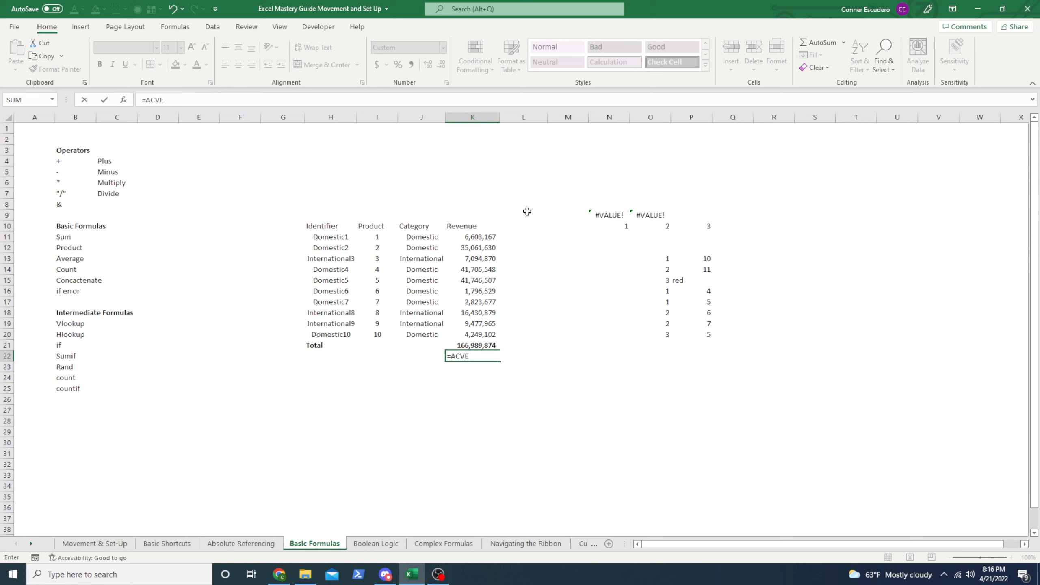
pyautogui.write('VE')
pyautogui.press('BackSpace')
pyautogui.press('BackSpace')
pyautogui.press('BackSpace')
pyautogui.write('VERAGE')
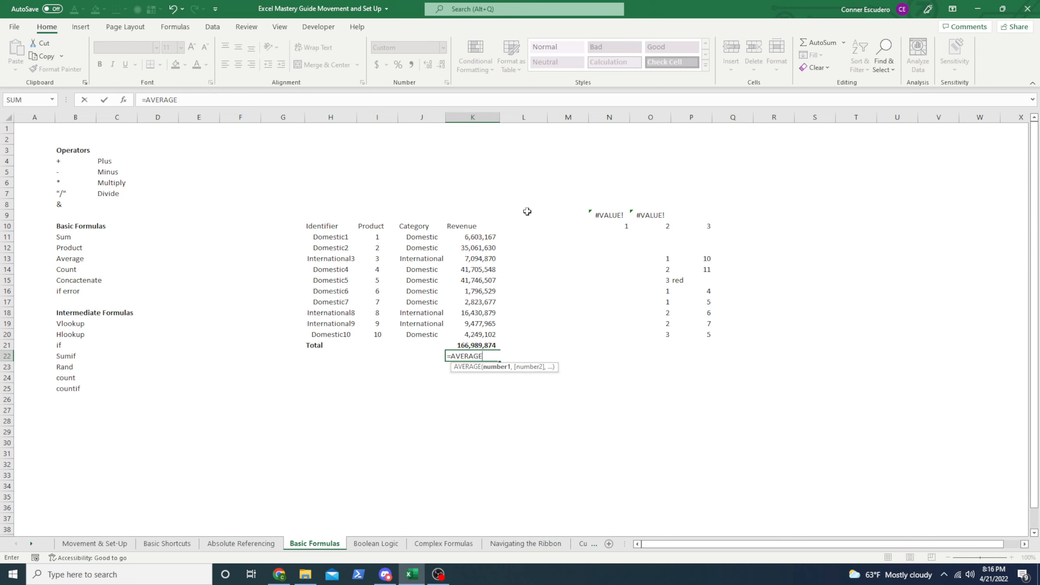
pyautogui.write('(')
pyautogui.press('Up')
pyautogui.press('Up')
pyautogui.hotkey('ctrl', 'shift', 'Up')
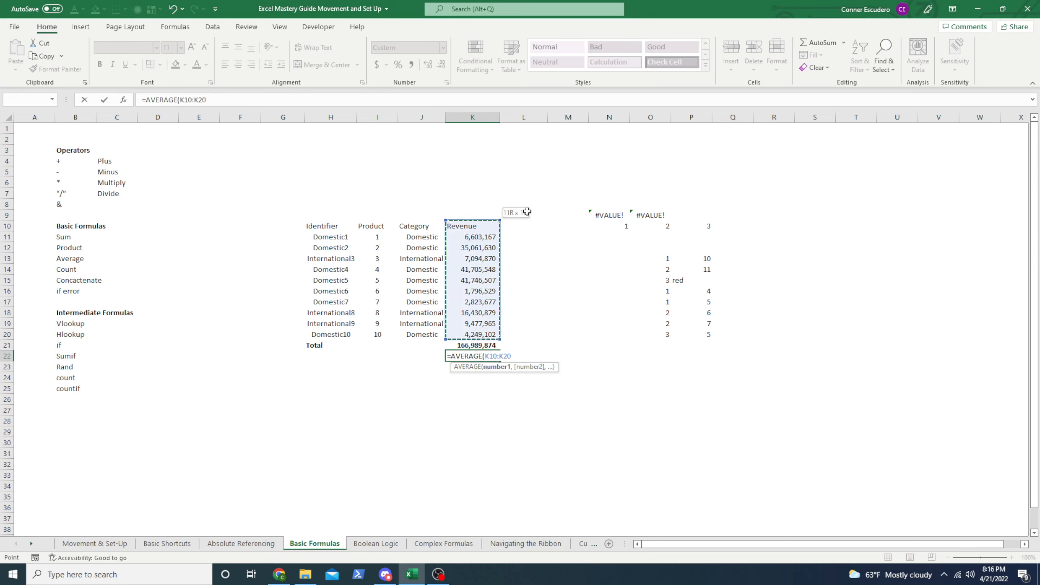
pyautogui.hotkey('shift', 'Down')
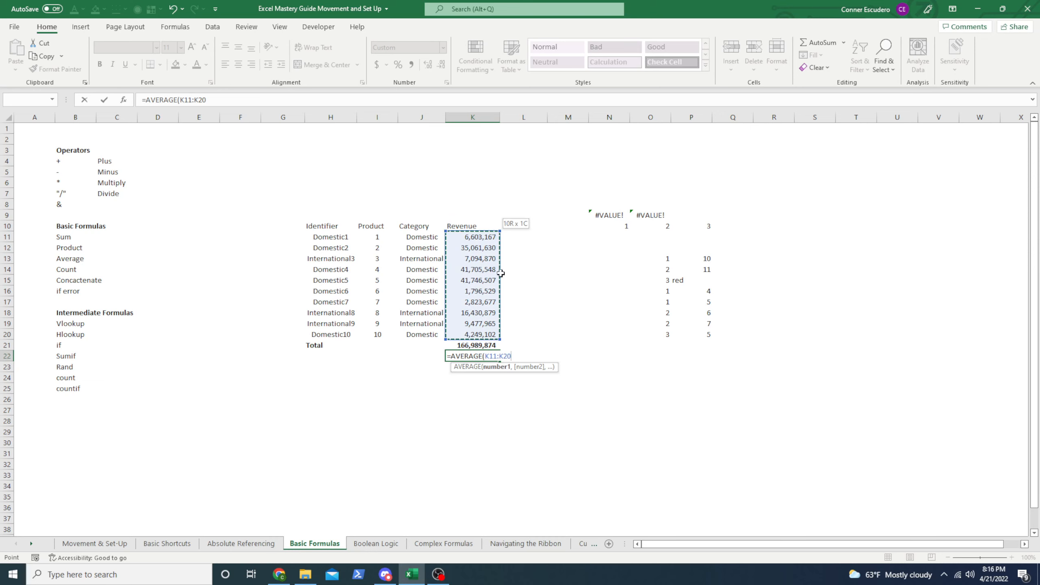
pyautogui.press('Return')
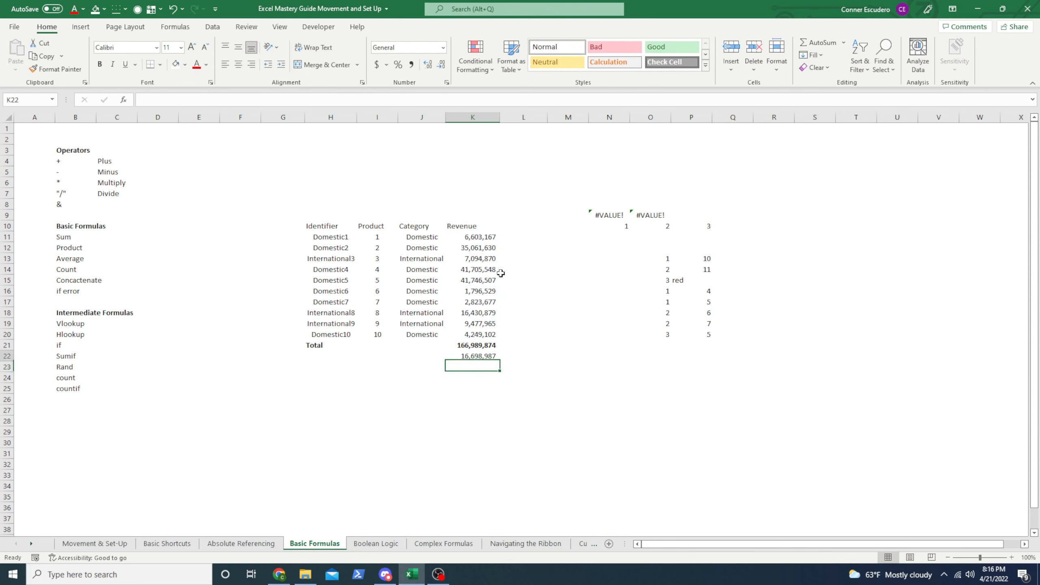
# Begin a formula in cell L22, beside the average, with the sum of the Revenue values, SUM(K11:K20).
pyautogui.press('Up')
pyautogui.press('Right')
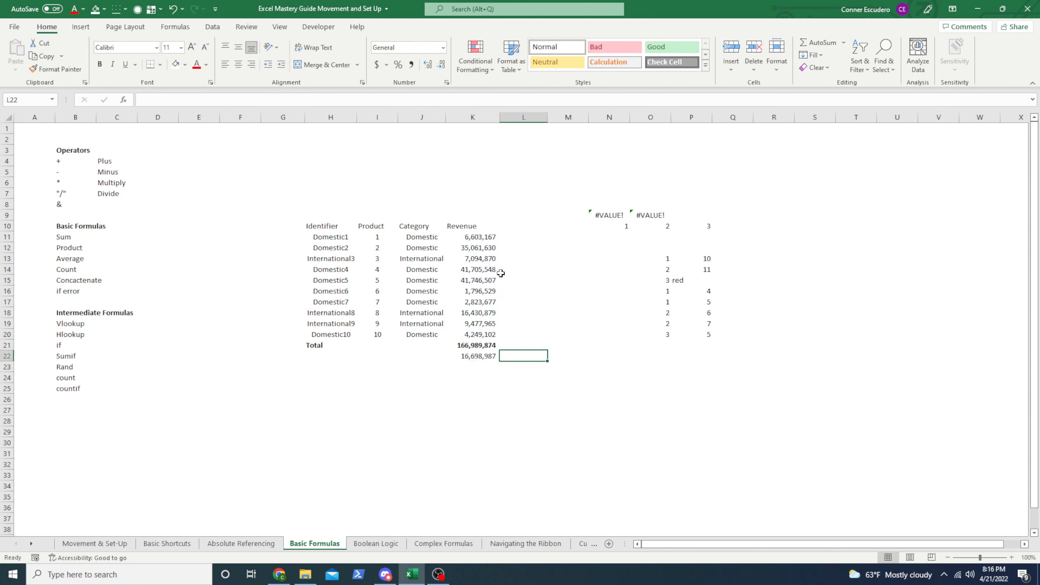
pyautogui.write('=SUM')
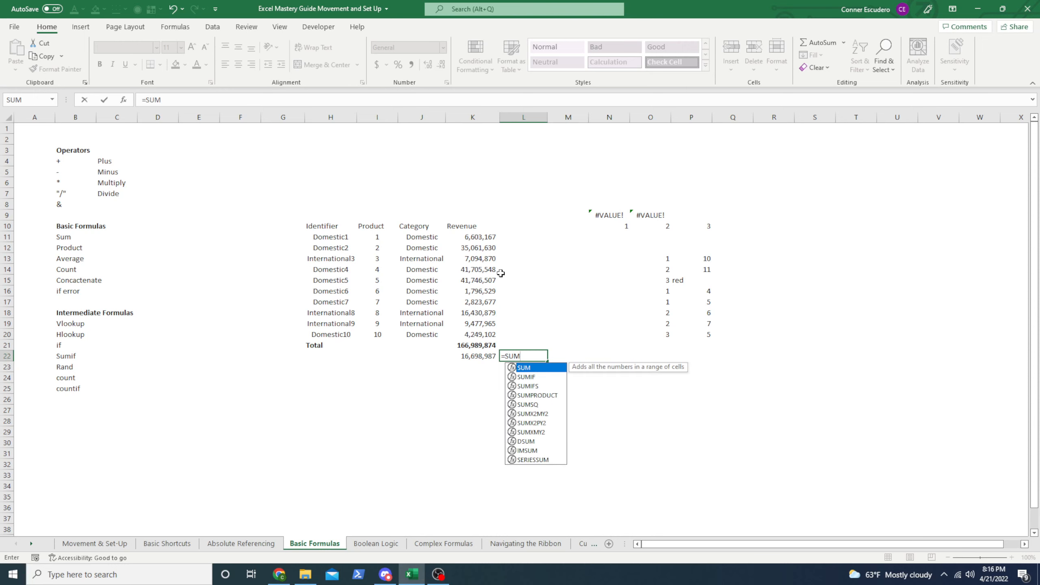
pyautogui.write('(')
pyautogui.press('Left')
pyautogui.press('Up')
pyautogui.hotkey('shift', 'Up')
pyautogui.hotkey('shift', 'Up')
pyautogui.hotkey('shift', 'Up')
pyautogui.hotkey('shift', 'Up')
pyautogui.hotkey('shift', 'Up')
pyautogui.hotkey('shift', 'Up')
pyautogui.hotkey('shift', 'Up')
pyautogui.hotkey('shift', 'Up')
pyautogui.hotkey('shift', 'Up')
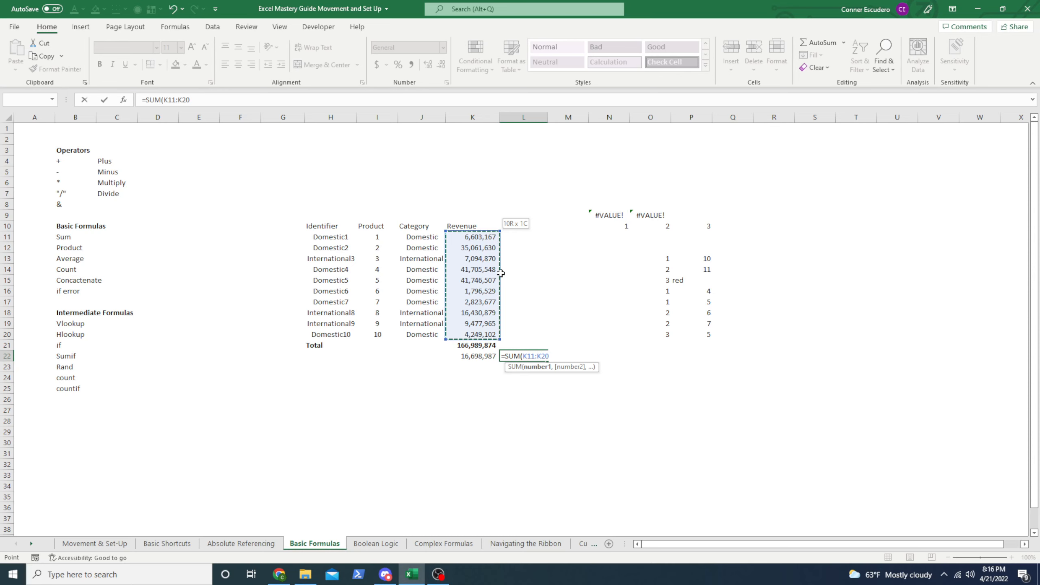
pyautogui.write(')')
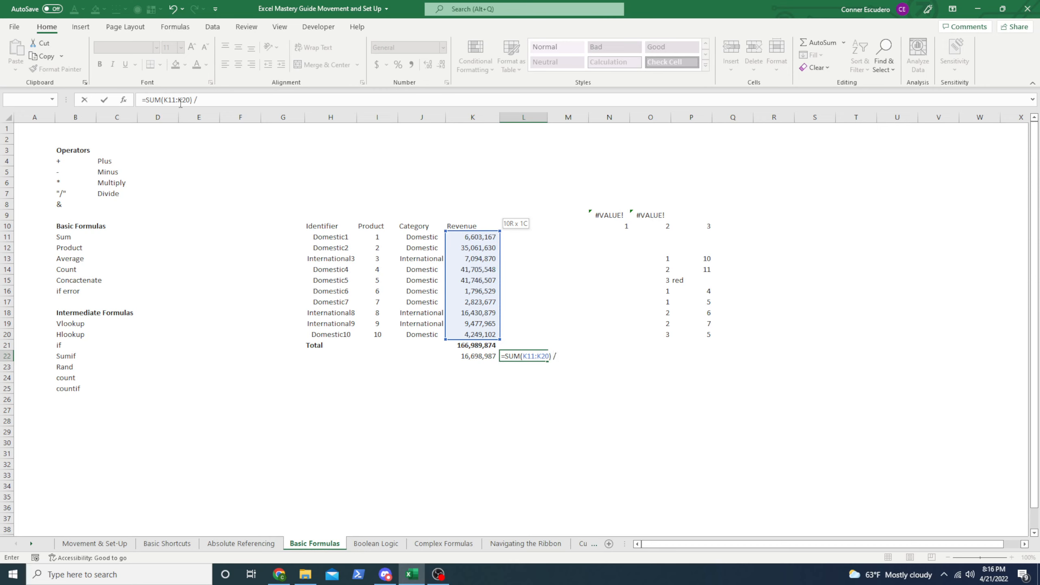
# Complete the L22 formula by dividing the Revenue sum by COUNT(K11:K20) and enter it.
pyautogui.write('/ COUN')
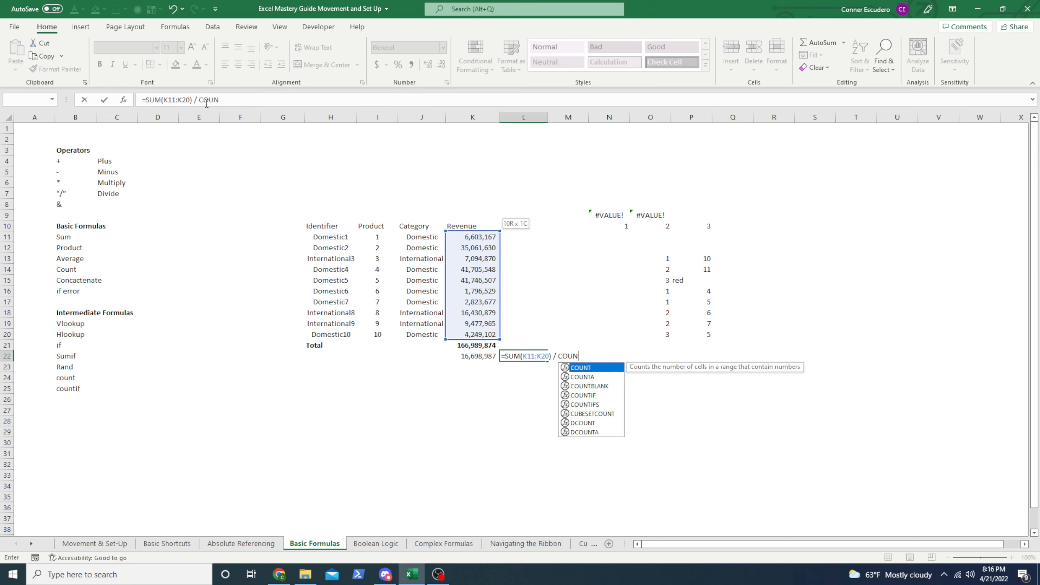
pyautogui.write('T(')
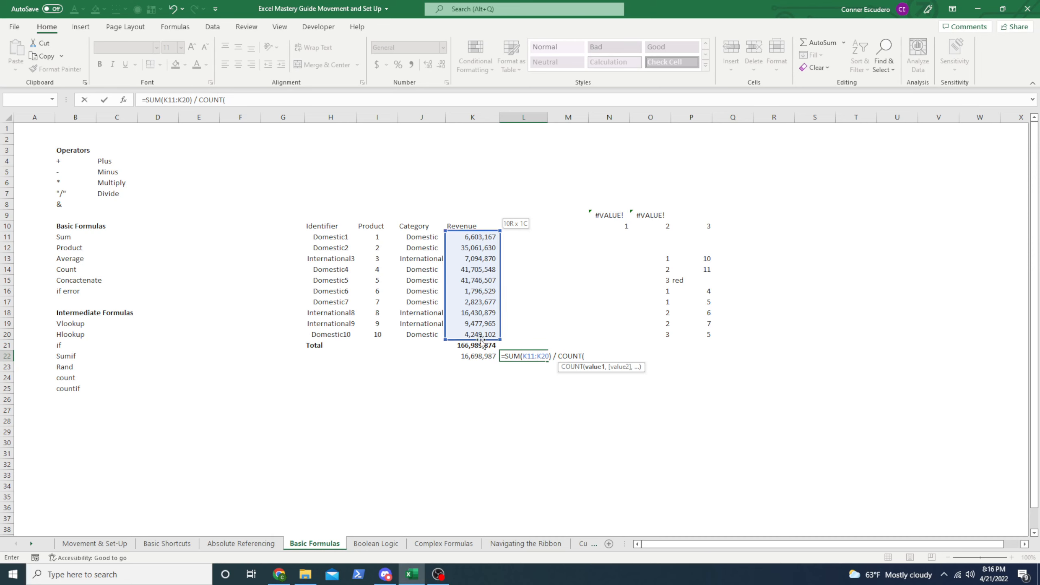
pyautogui.moveTo(489, 335); pyautogui.dragTo(496, 239)
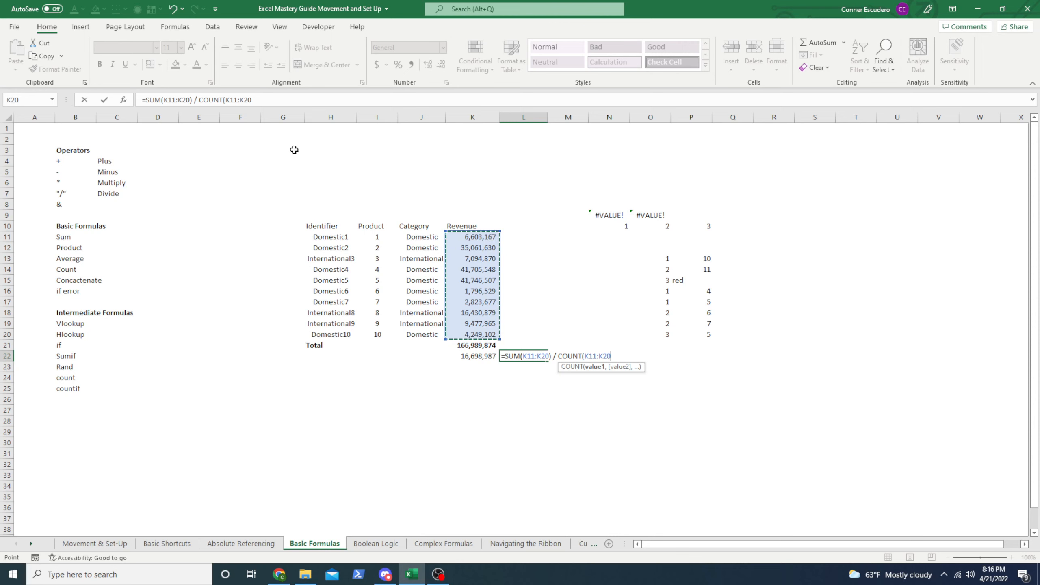
pyautogui.write(')')
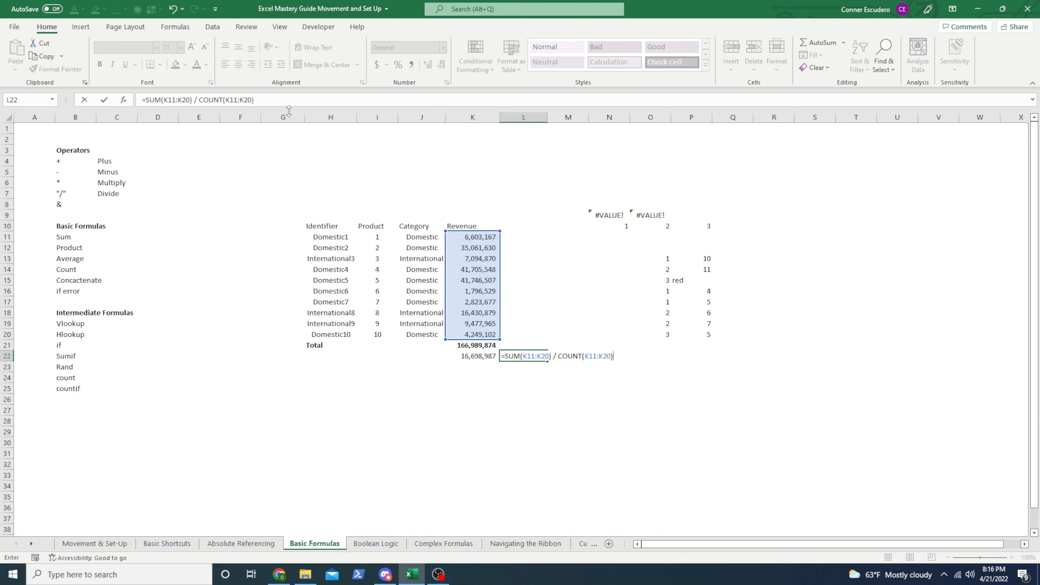
pyautogui.press('Return')
# Format L22 with comma separators and no decimals, and compare it with the average in K22.
pyautogui.press('Up')
pyautogui.press('Left')
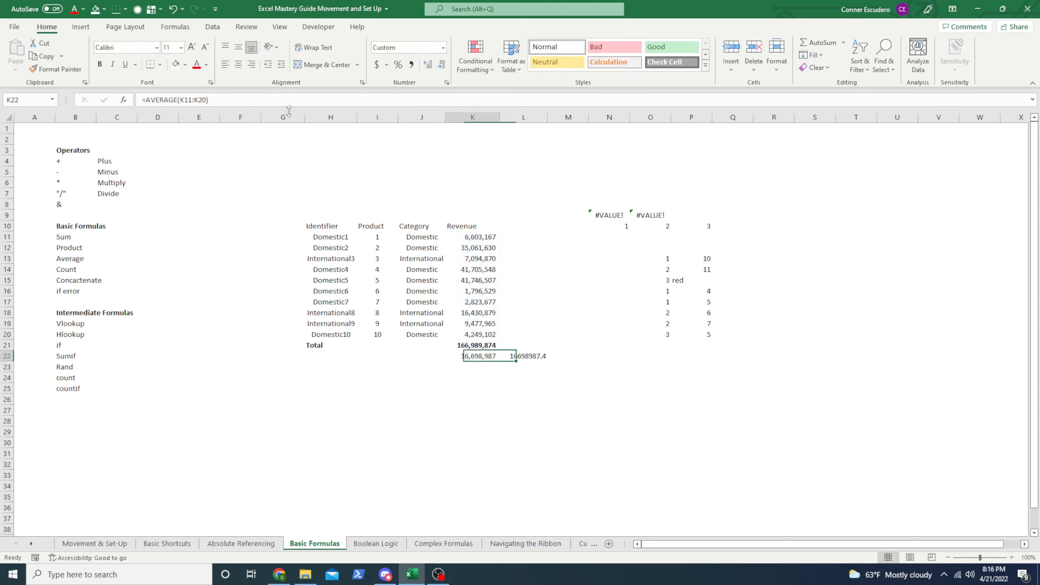
pyautogui.press('Right')
pyautogui.hotkey('alt', 'h')
pyautogui.press('k')
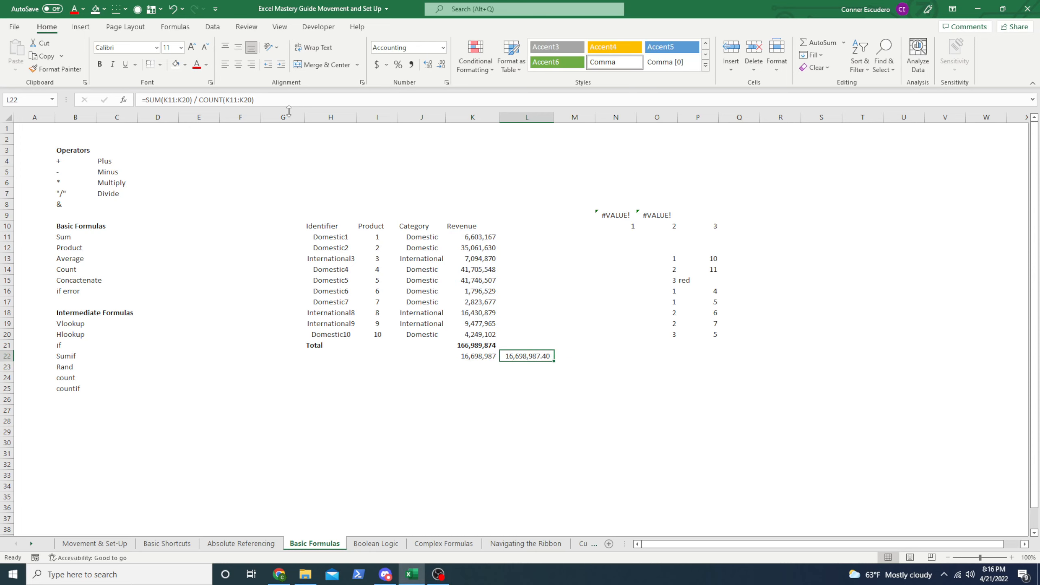
pyautogui.hotkey('alt', 'h')
pyautogui.press('9')
pyautogui.hotkey('alt', 'h')
pyautogui.press('9')
pyautogui.press('Left')
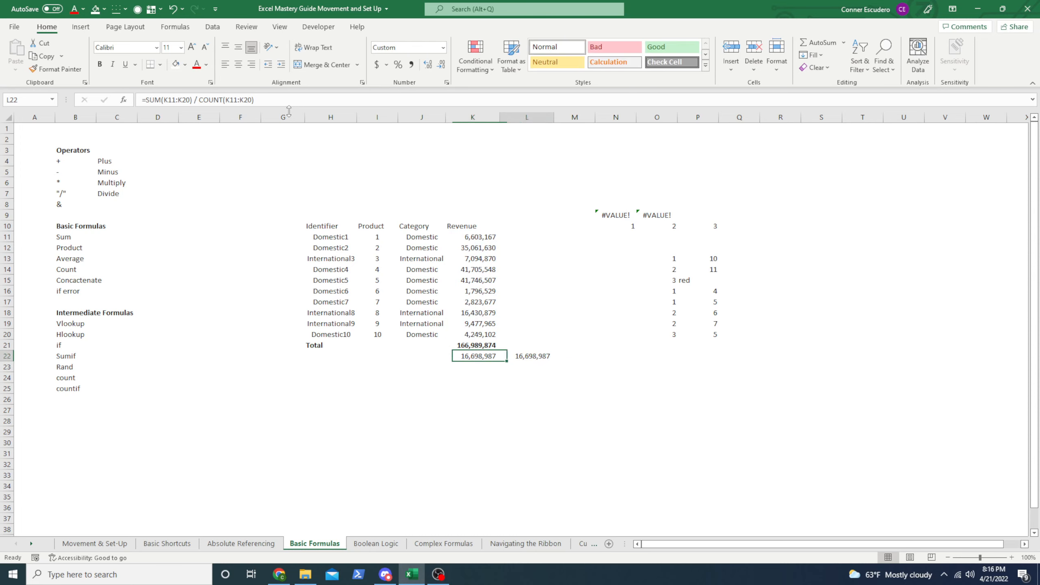
pyautogui.press('Right')
pyautogui.press('Left')
# Go through the formula lists in column B up to the if error entry in B16.
pyautogui.hotkey('ctrl', 'Left')
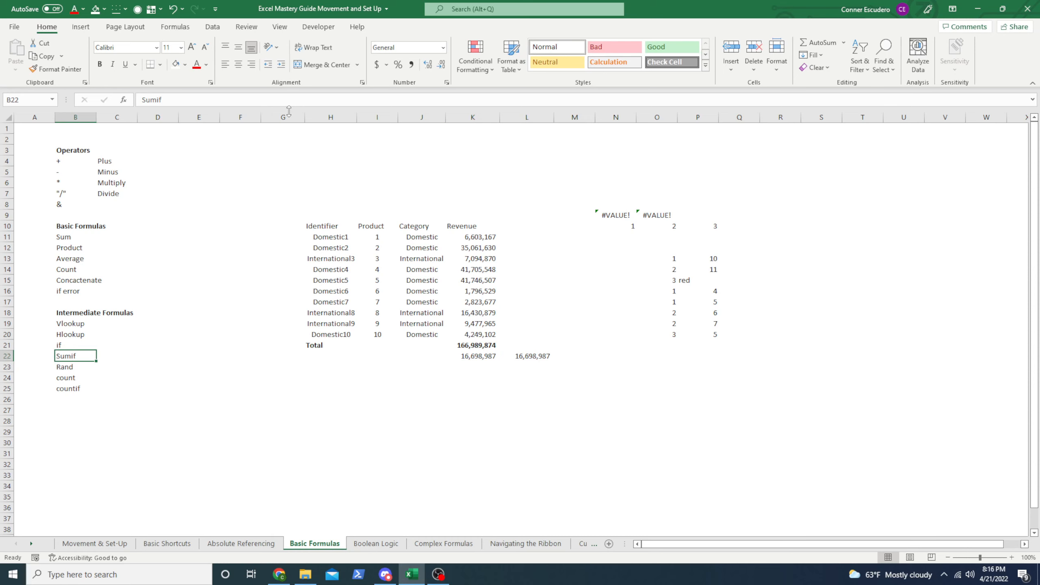
pyautogui.press('Up')
pyautogui.press('Up')
pyautogui.press('Up')
pyautogui.press('Up')
pyautogui.press('Up')
pyautogui.press('Up')
pyautogui.press('Up')
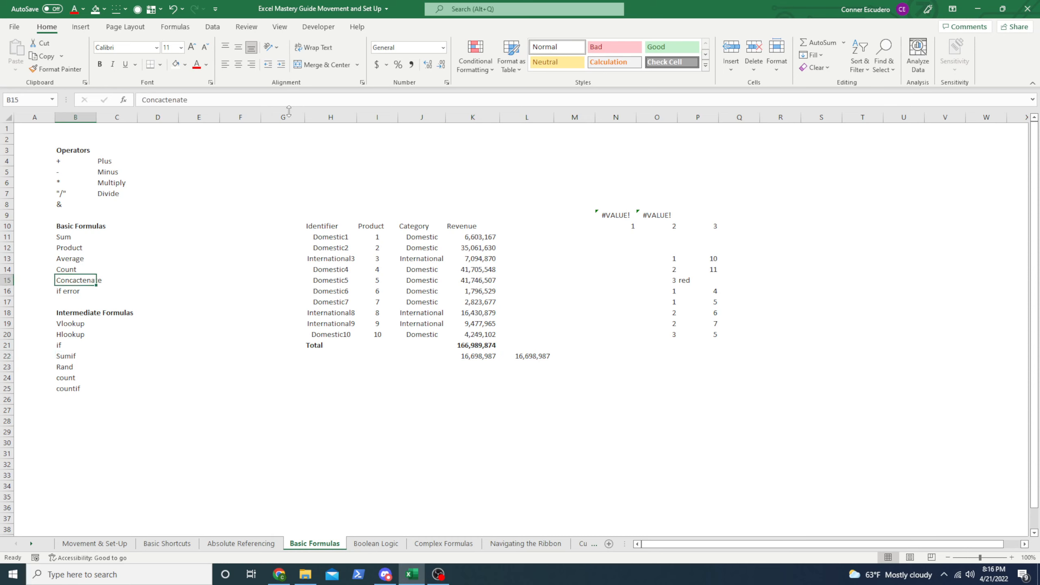
pyautogui.press('Down')
pyautogui.press('Right')
pyautogui.press('Right')
pyautogui.press('Right')
pyautogui.press('Right')
pyautogui.press('Right')
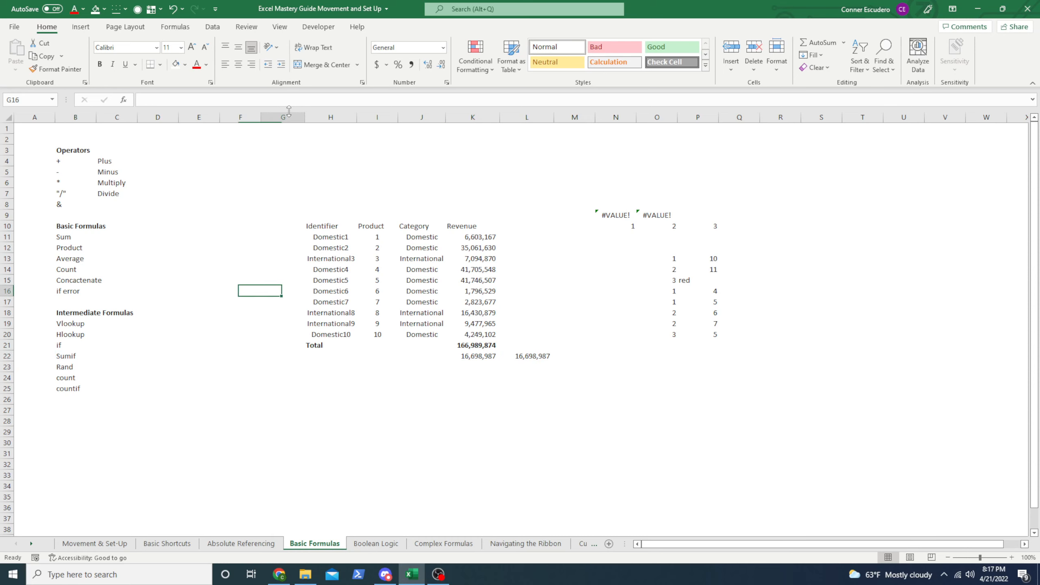
pyautogui.press('Left')
pyautogui.press('Left')
pyautogui.press('Left')
pyautogui.press('Left')
pyautogui.press('Left')
pyautogui.hotkey('ctrl', 'Right')
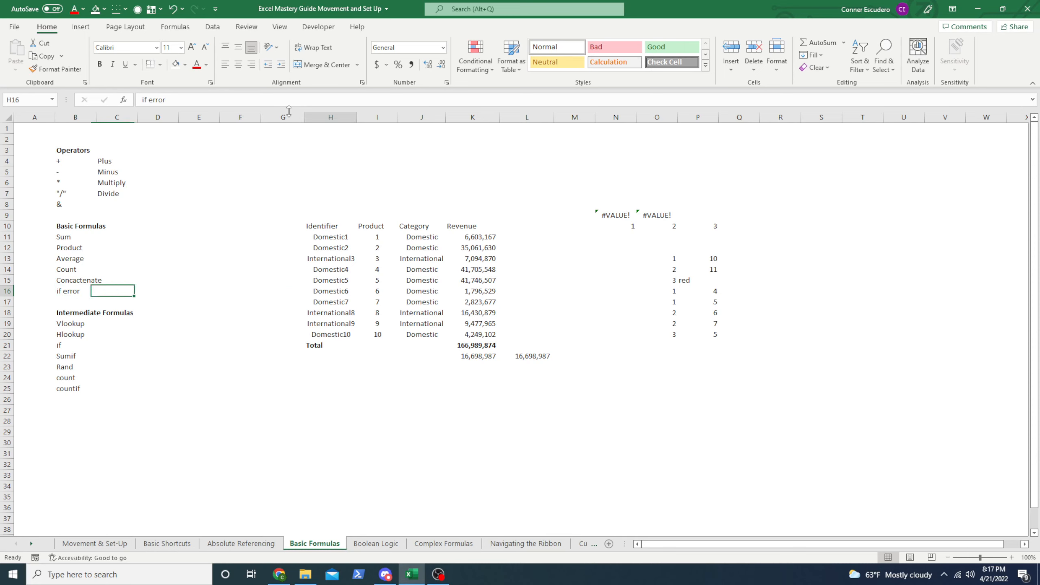
# Look over the numbered headings from N10 and the area around the sample data in rows 13 to 20.
pyautogui.hotkey('ctrl', 'Up')
pyautogui.hotkey('ctrl', 'a')
pyautogui.hotkey('ctrl', 'Right')
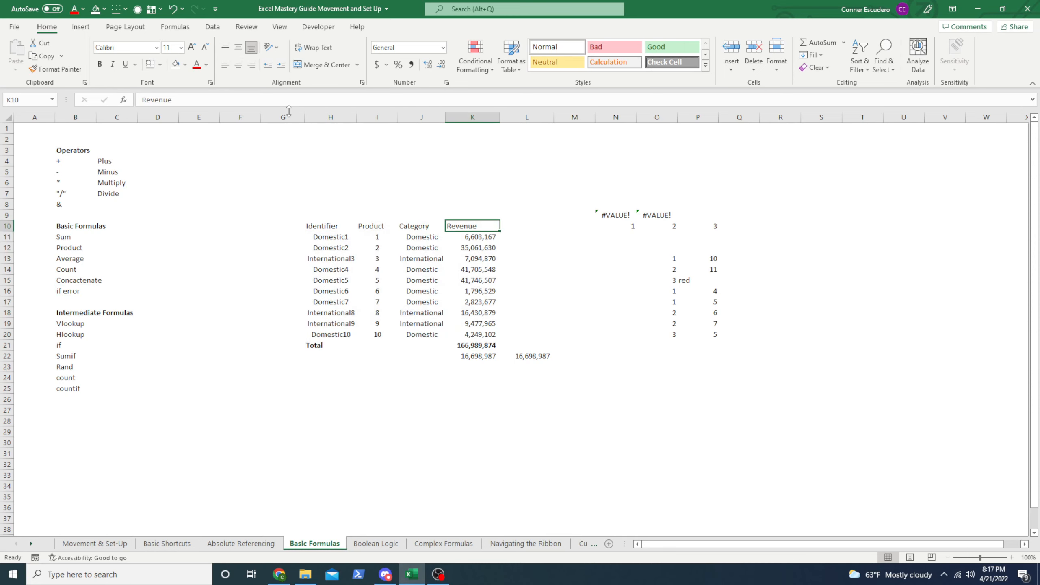
pyautogui.hotkey('ctrl', 'Right')
pyautogui.press('Left')
pyautogui.hotkey('ctrl', 'Left')
pyautogui.hotkey('ctrl', 'Right')
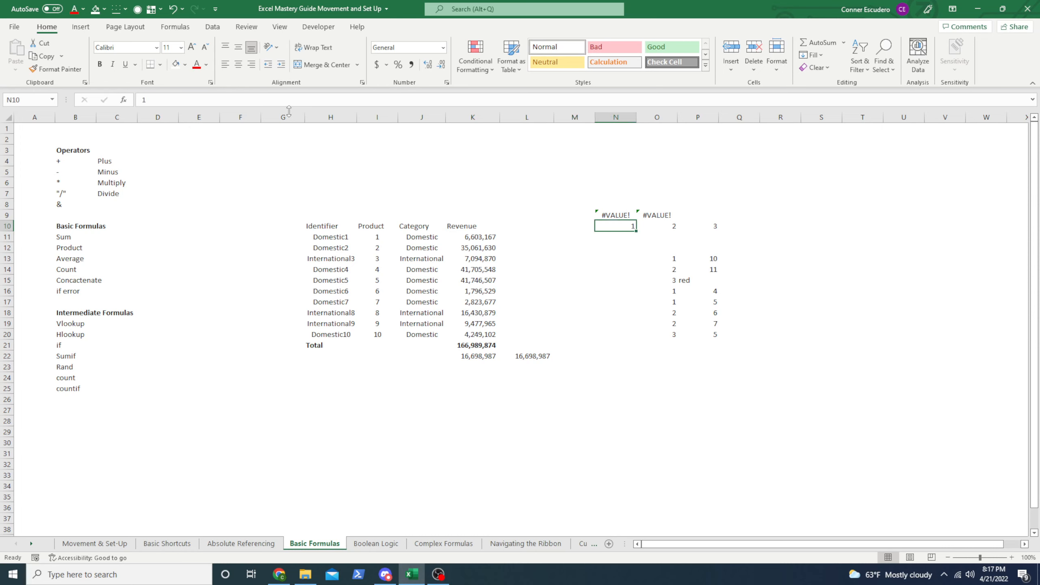
pyautogui.press('Right')
pyautogui.press('Left')
pyautogui.press('Down')
pyautogui.press('Down')
pyautogui.press('Down')
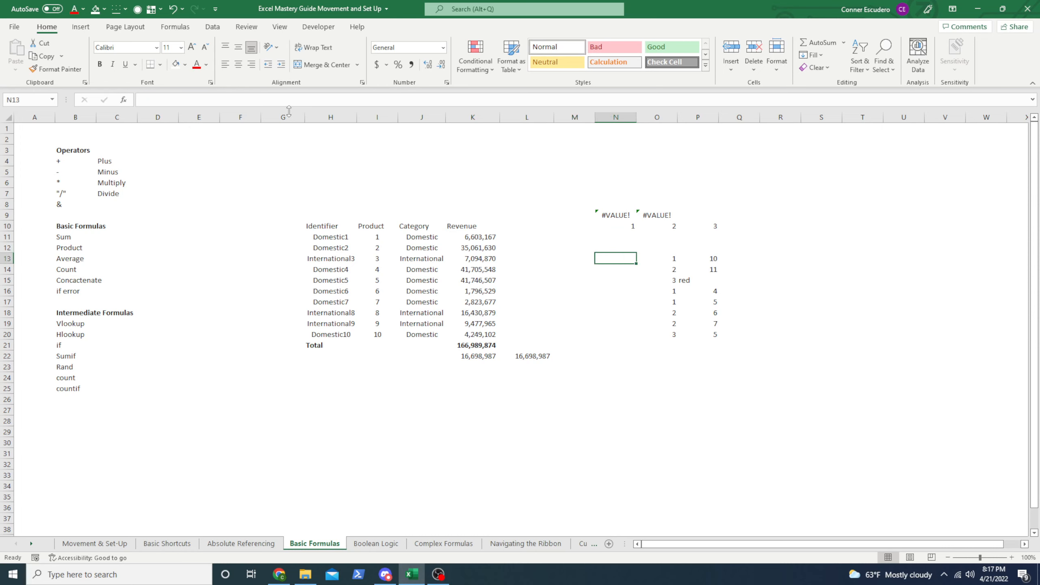
pyautogui.hotkey('shift', 'Down')
pyautogui.hotkey('shift', 'Down')
pyautogui.hotkey('shift', 'Down')
pyautogui.hotkey('shift', 'Down')
pyautogui.hotkey('shift', 'Down')
pyautogui.hotkey('shift', 'Down')
pyautogui.hotkey('shift', 'Down')
pyautogui.press('Right')
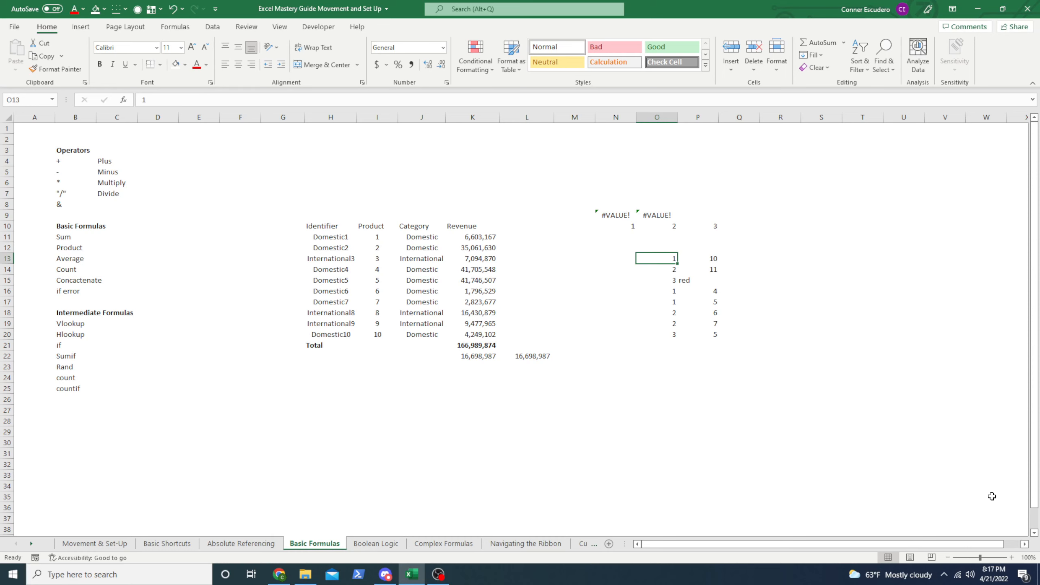
# Examine the two error cells N9:O9 and the sample data in O13:P20, including the text entry in P15.
pyautogui.click(625, 216)
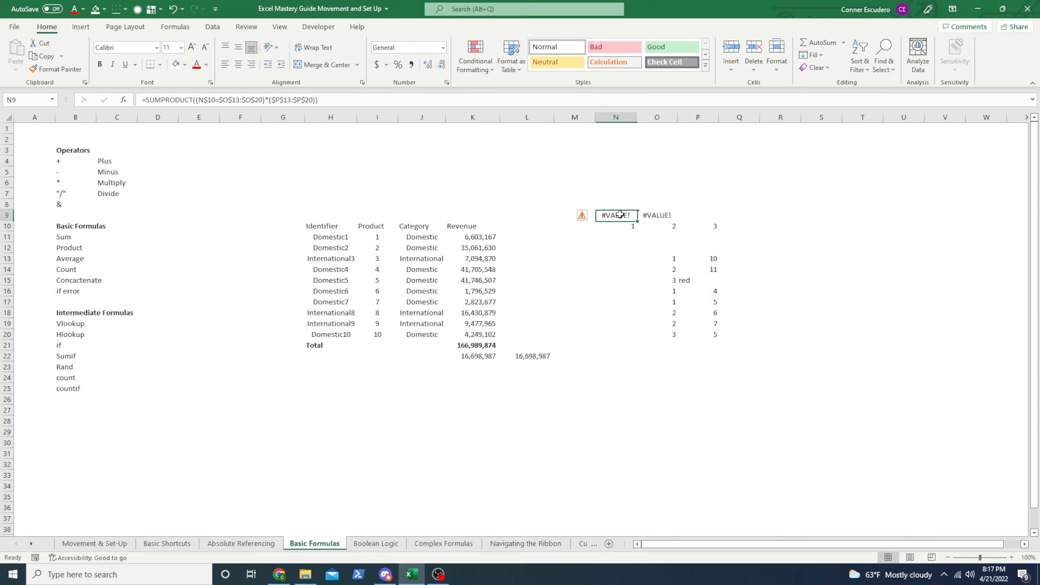
pyautogui.click(651, 213)
pyautogui.click(646, 268)
pyautogui.click(712, 282)
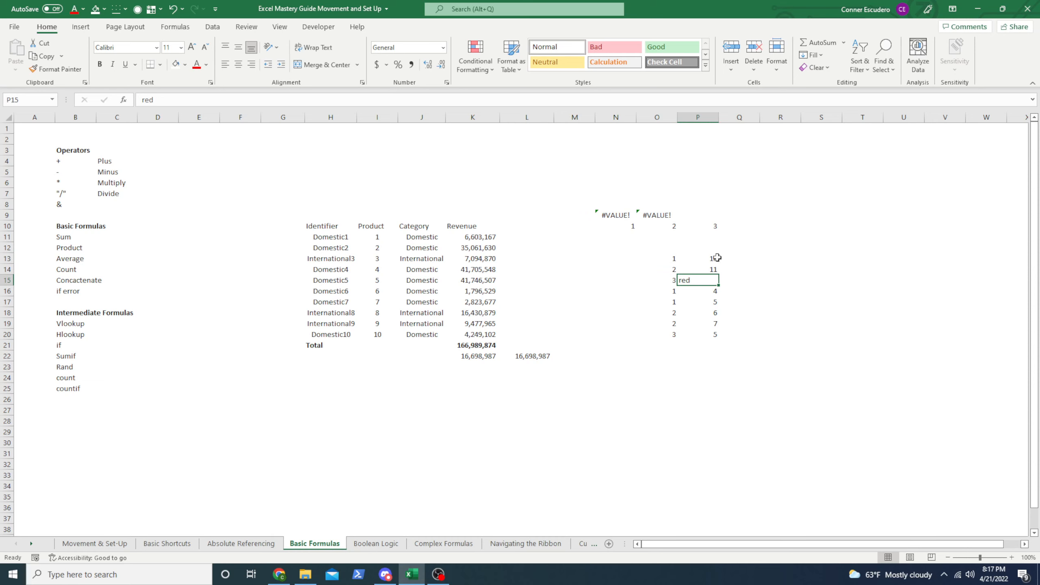
pyautogui.moveTo(717, 258); pyautogui.dragTo(717, 334)
pyautogui.click(708, 284)
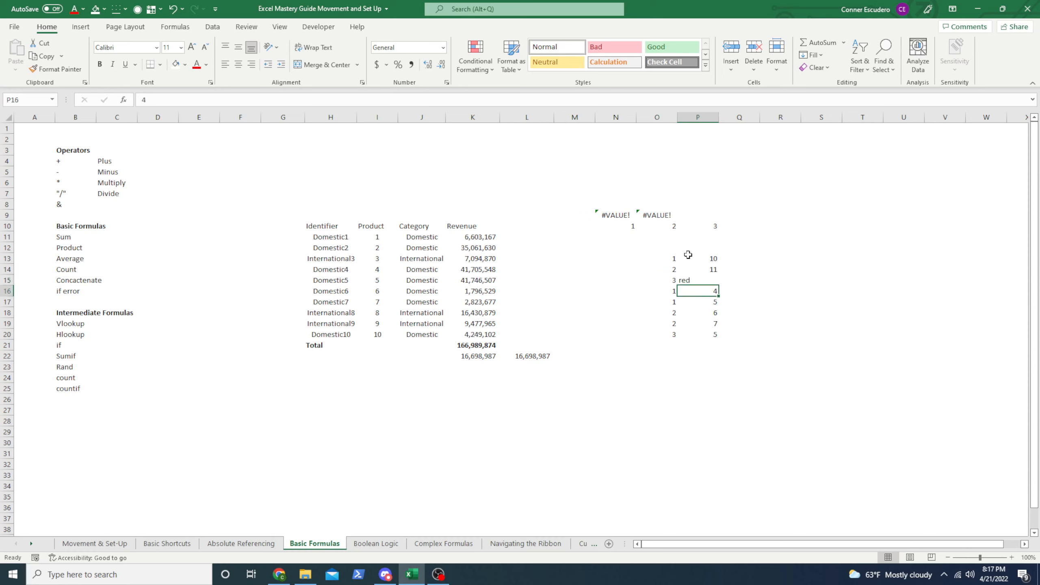
pyautogui.moveTo(620, 248); pyautogui.dragTo(826, 246)
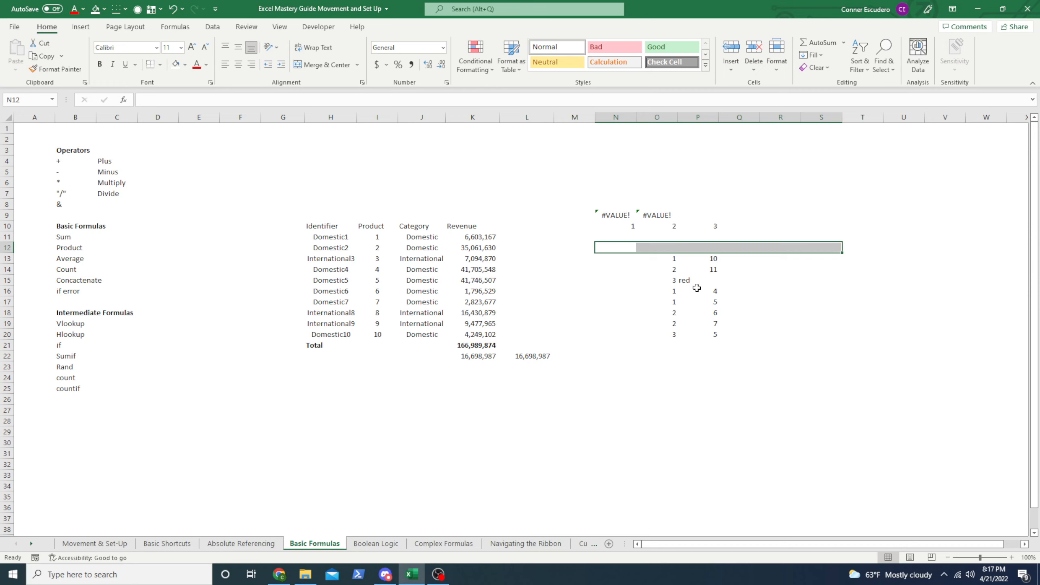
# Inspect the ranges referenced by the SUMPRODUCT formula in N9 without changing it.
pyautogui.click(615, 214)
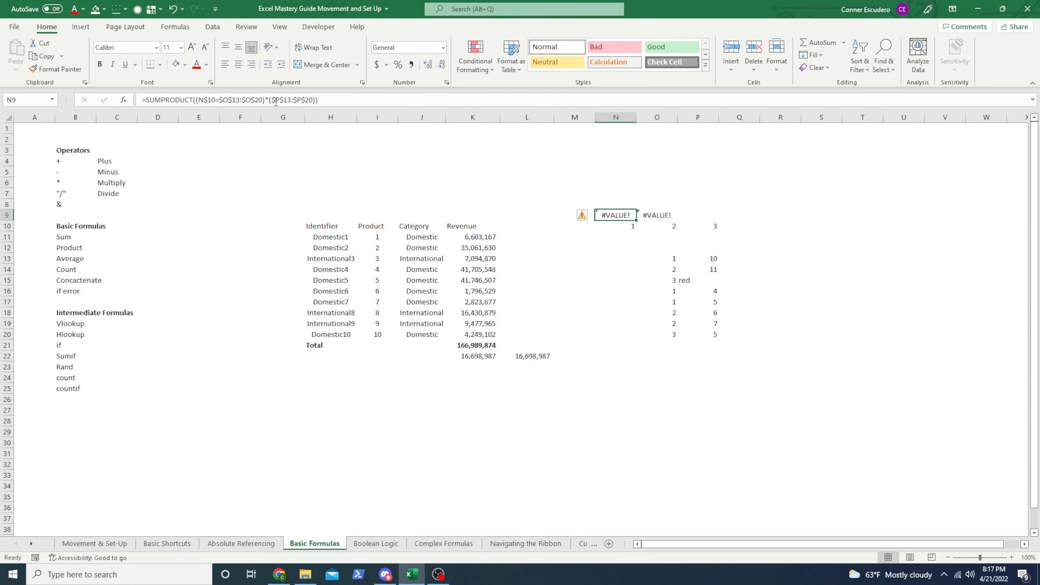
pyautogui.click(261, 100)
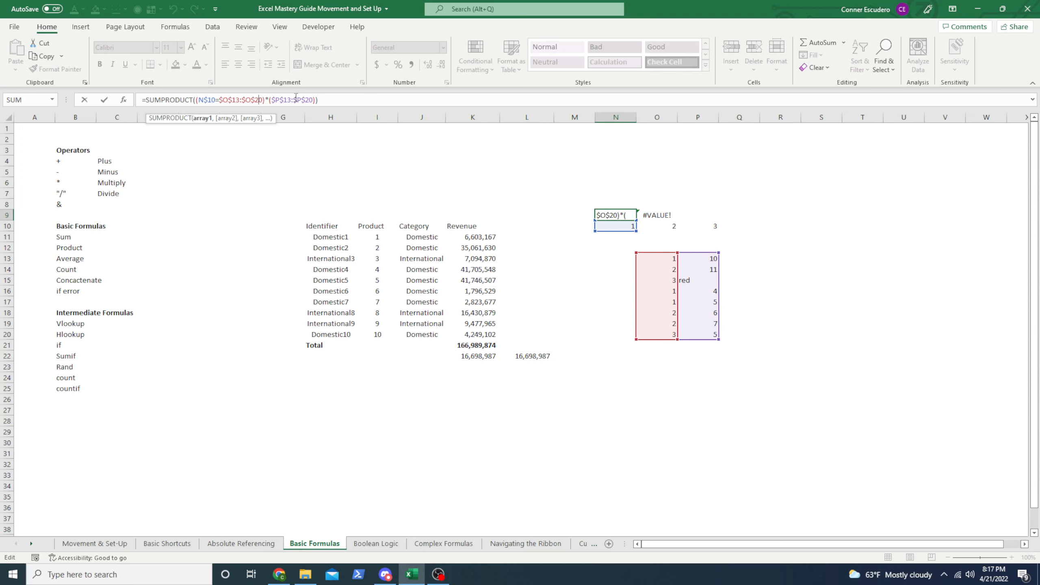
pyautogui.press('End')
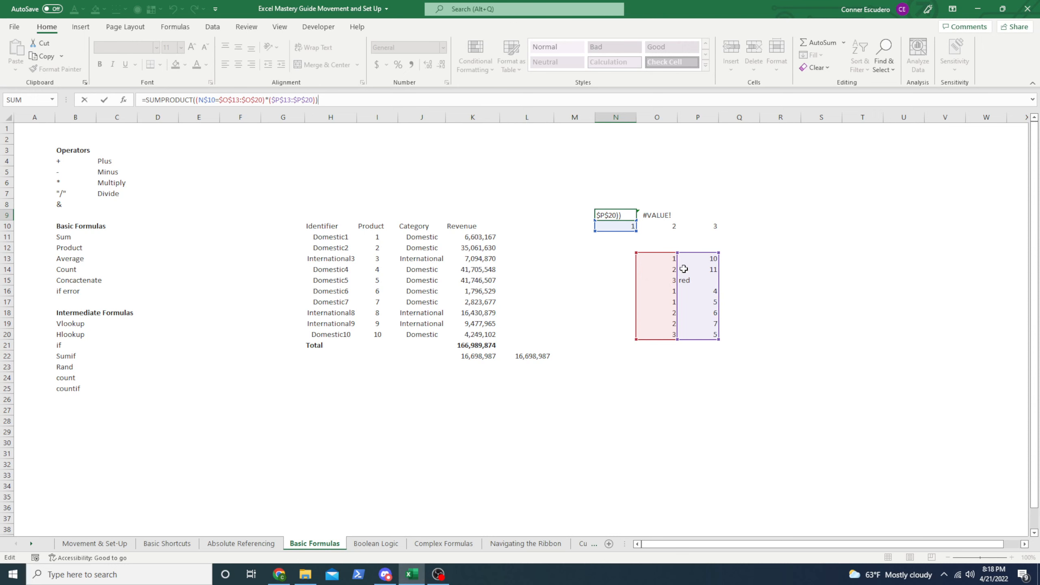
pyautogui.press('Escape')
# Wrap the SUMPRODUCT formula in O9 in an IFERROR function that returns 0 on an error.
pyautogui.click(653, 217)
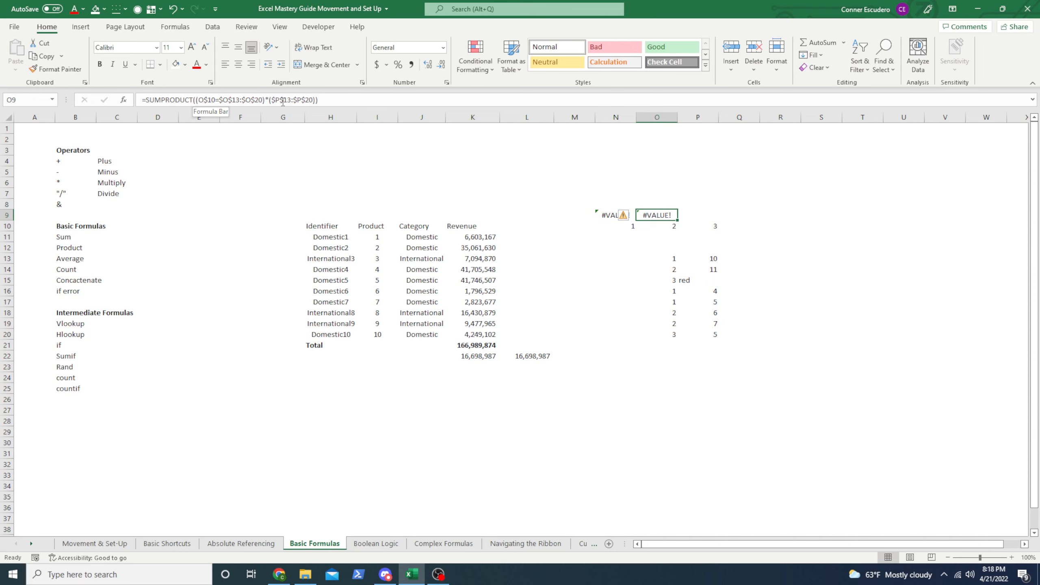
pyautogui.click(145, 99)
pyautogui.write('IFER')
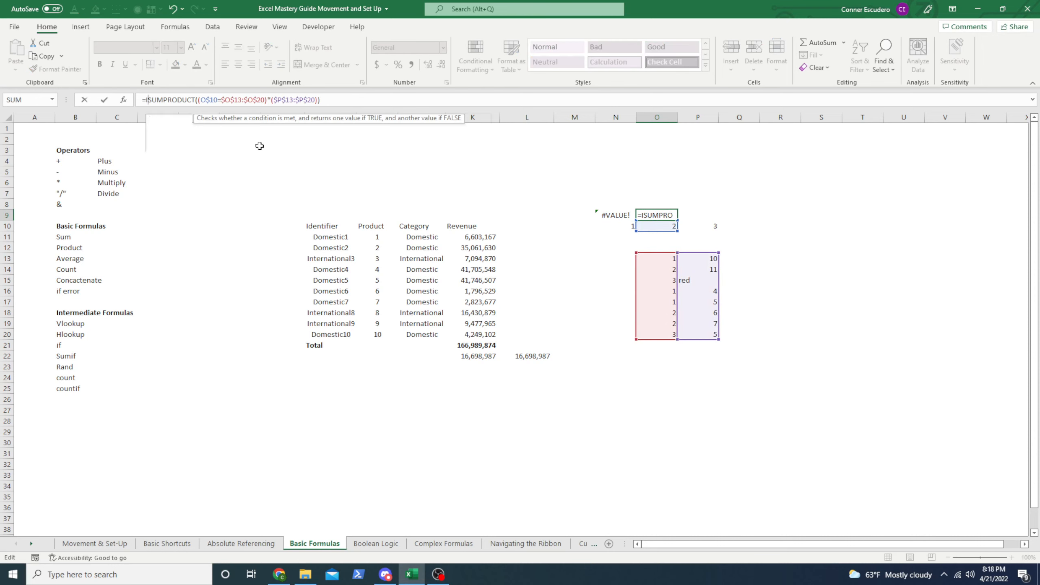
pyautogui.write('ROR(')
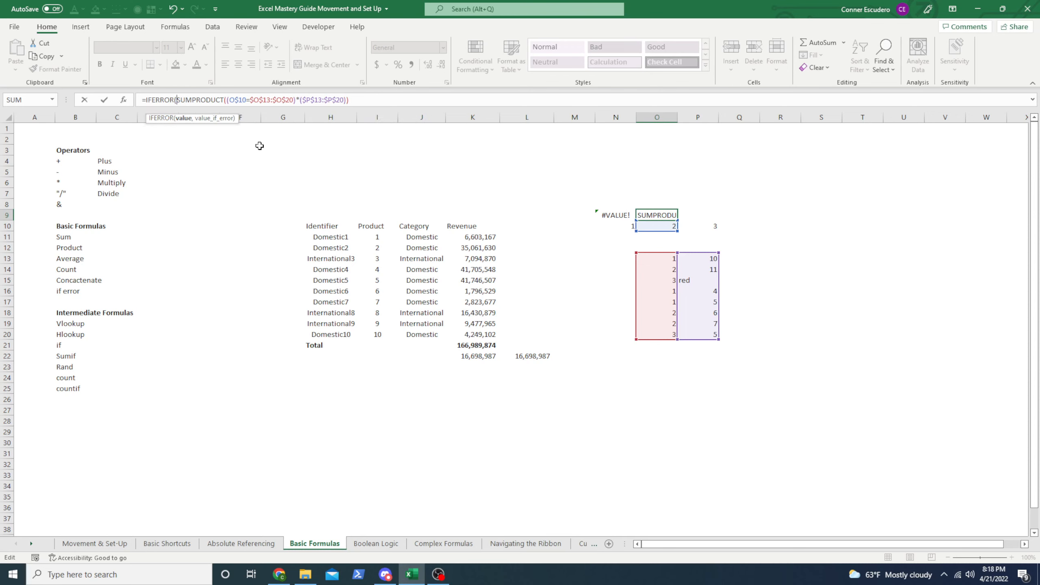
pyautogui.press('BackSpace')
pyautogui.press('BackSpace')
pyautogui.press('BackSpace')
pyautogui.press('BackSpace')
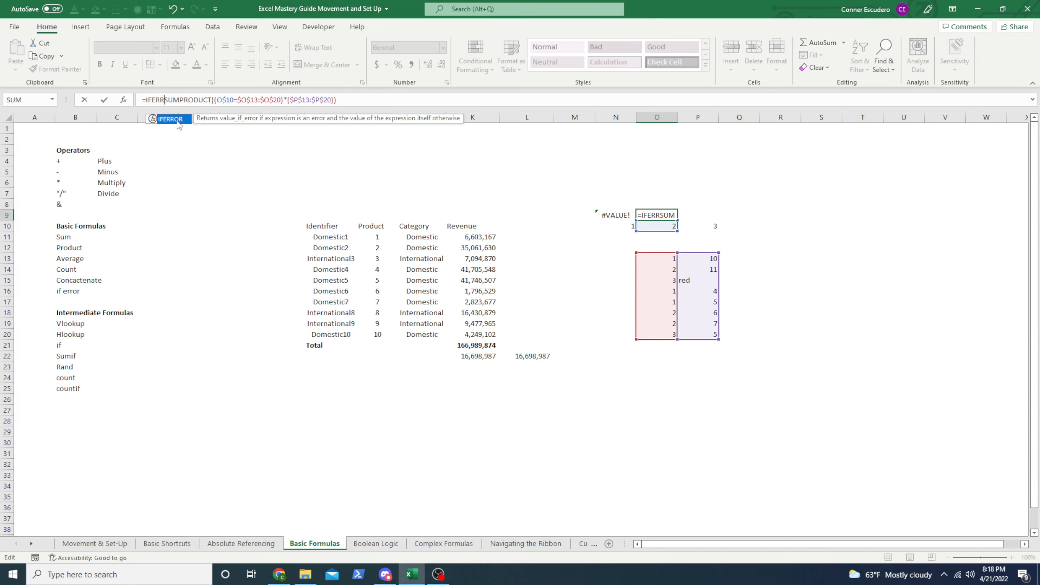
pyautogui.doubleClick(193, 120)
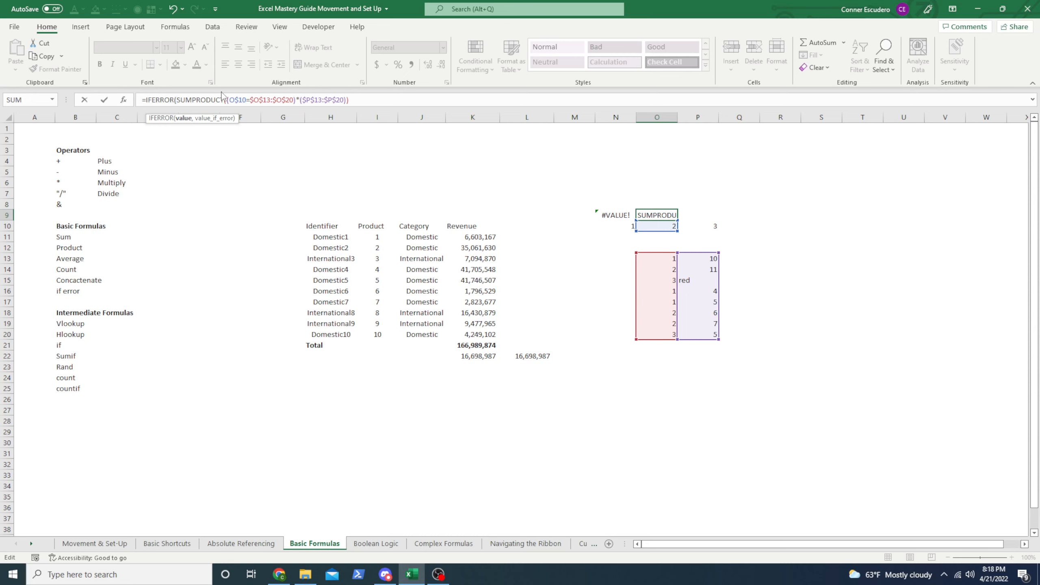
pyautogui.click(368, 101)
pyautogui.write(',0)')
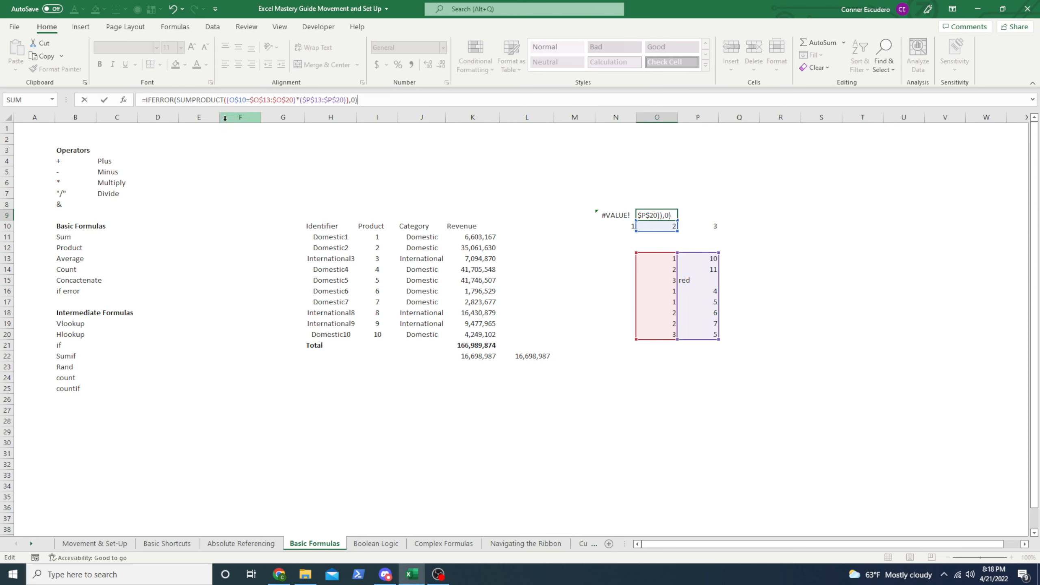
pyautogui.hotkey('ctrl', 'Return')
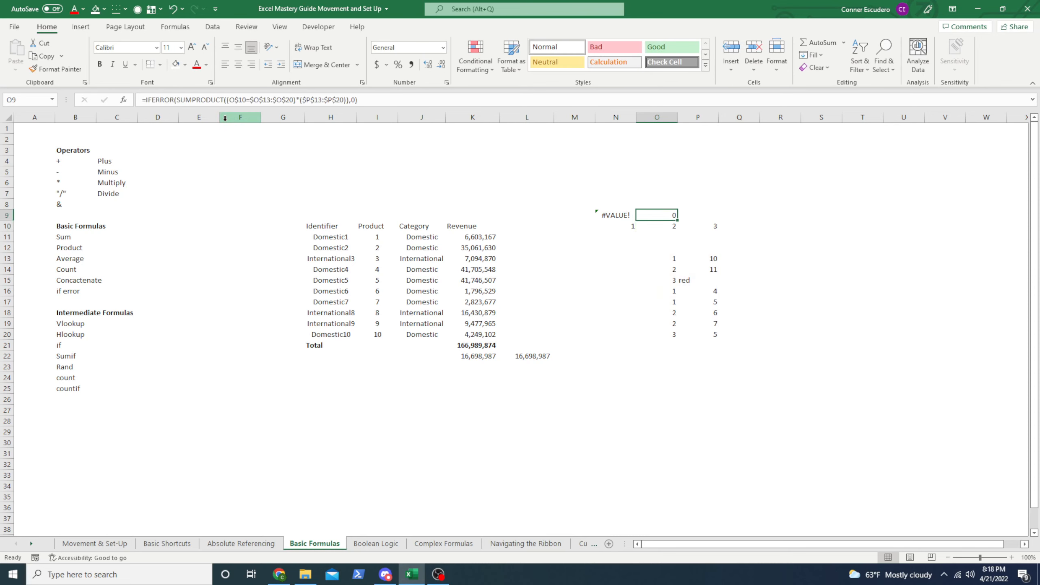
# Change the IFERROR fallback value in O9 to the text "ERROR" and reselect the cell.
pyautogui.click(356, 99)
pyautogui.press('BackSpace')
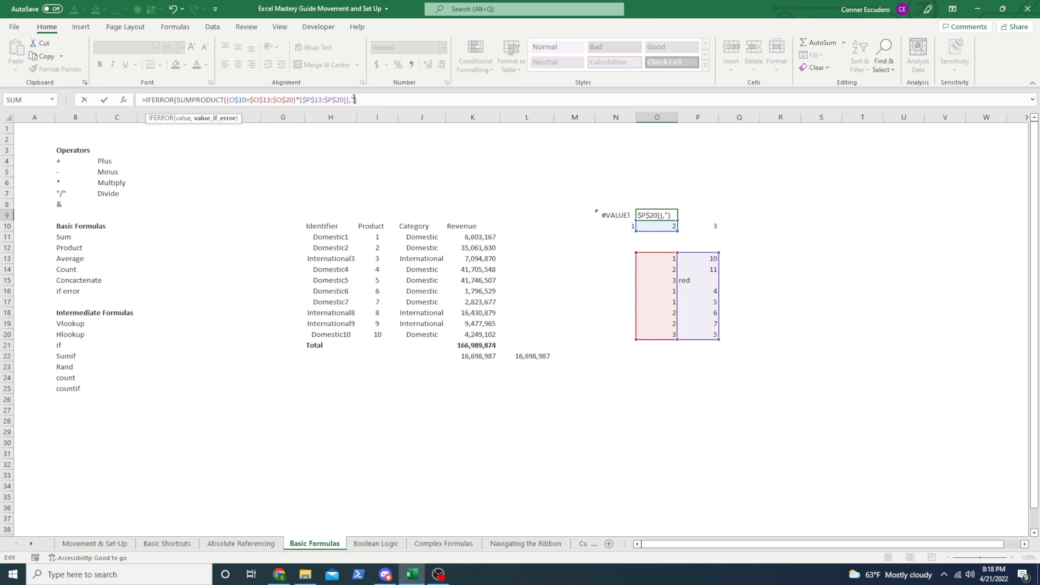
pyautogui.write('"error')
pyautogui.press('BackSpace')
pyautogui.press('BackSpace')
pyautogui.press('BackSpace')
pyautogui.press('BackSpace')
pyautogui.press('BackSpace')
pyautogui.write('ERROR"')
pyautogui.press('Return')
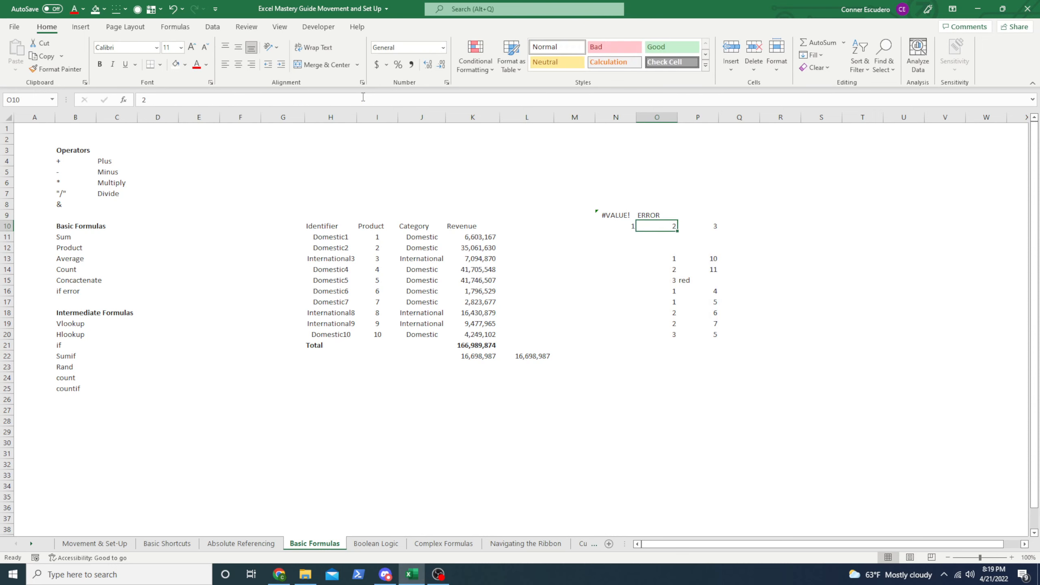
pyautogui.press('Up')
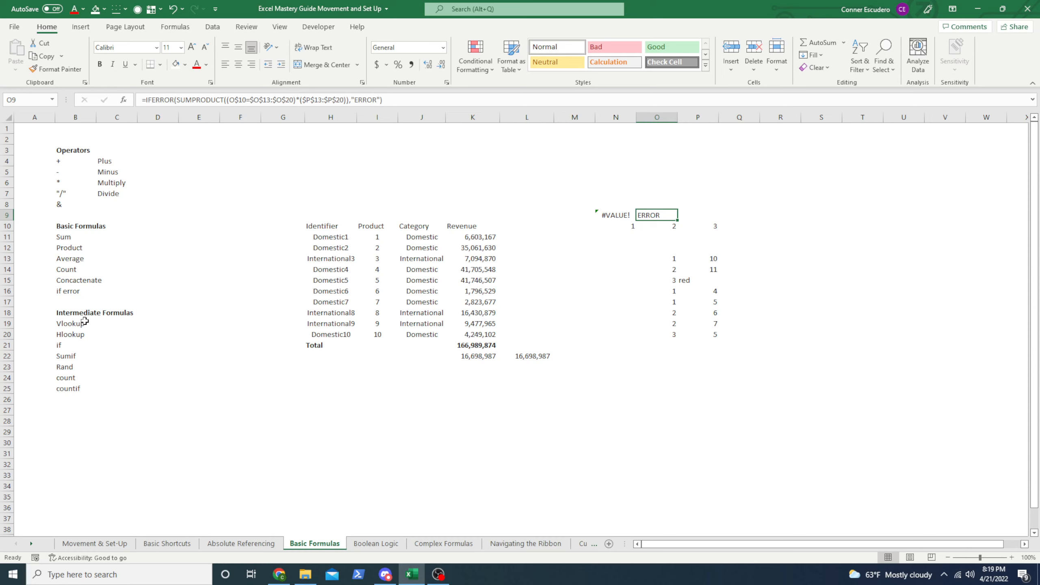
# Review the Intermediate Formulas list in B18:B25, from Vlookup and Hlookup to countif.
pyautogui.moveTo(74, 313); pyautogui.dragTo(140, 393)
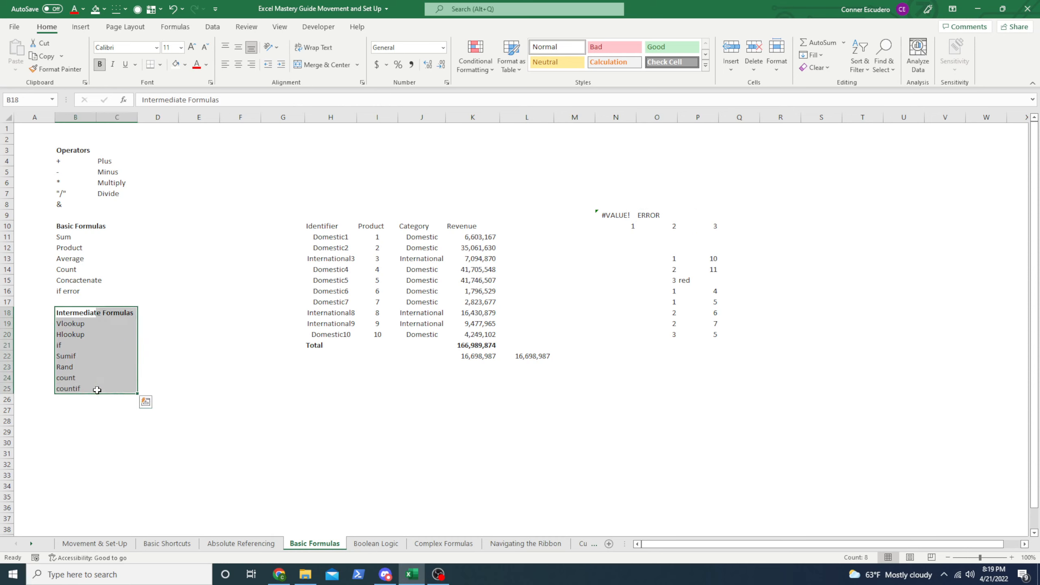
pyautogui.click(280, 421)
pyautogui.moveTo(82, 326); pyautogui.dragTo(82, 340)
pyautogui.click(348, 432)
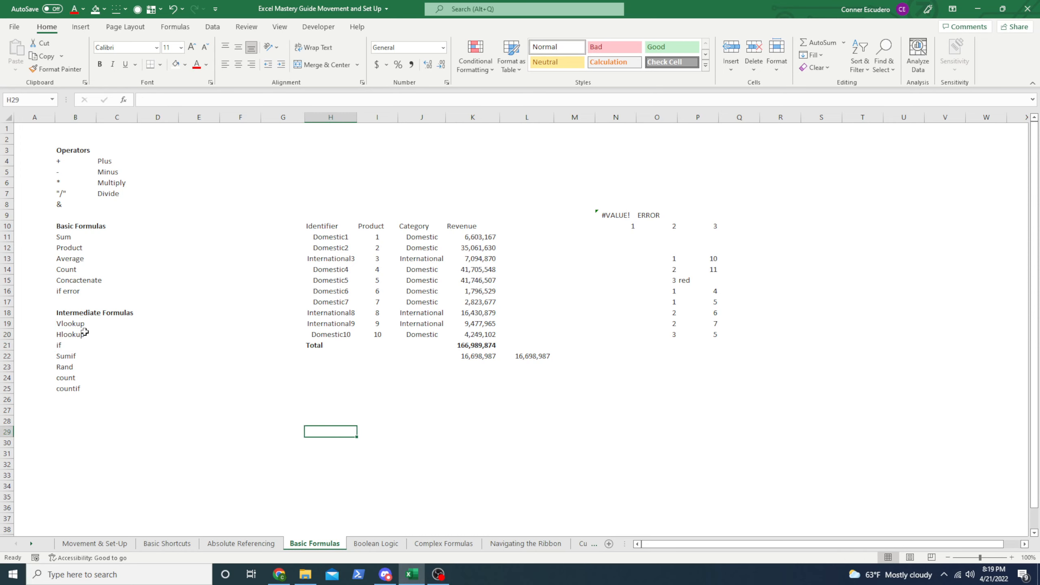
pyautogui.moveTo(86, 323); pyautogui.dragTo(84, 389)
pyautogui.moveTo(74, 313); pyautogui.dragTo(81, 388)
pyautogui.click(358, 414)
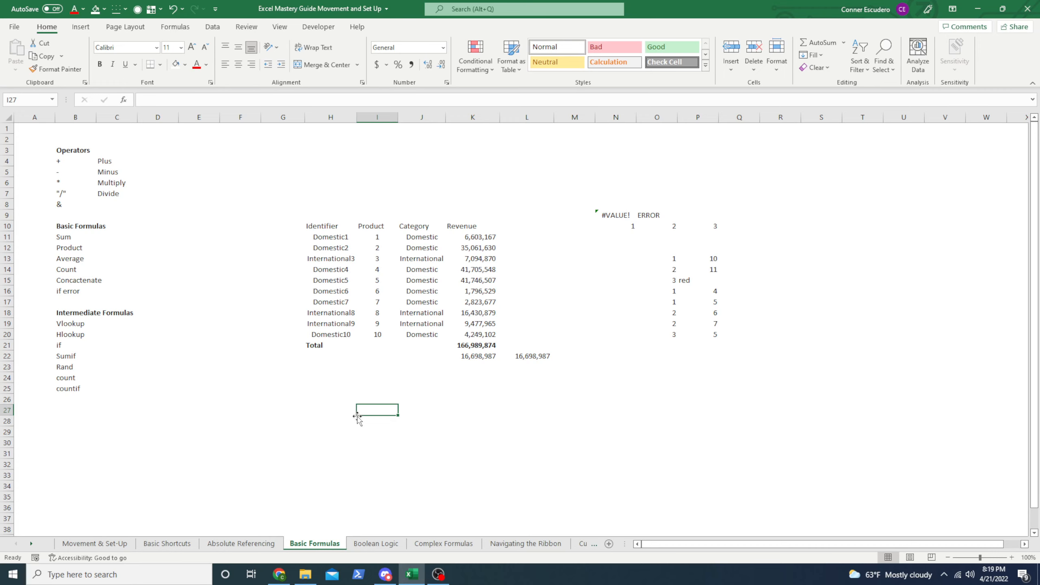
# Enter the label "Vlookup" in cell H27 beneath the revenue table and reselect it.
pyautogui.press('Left')
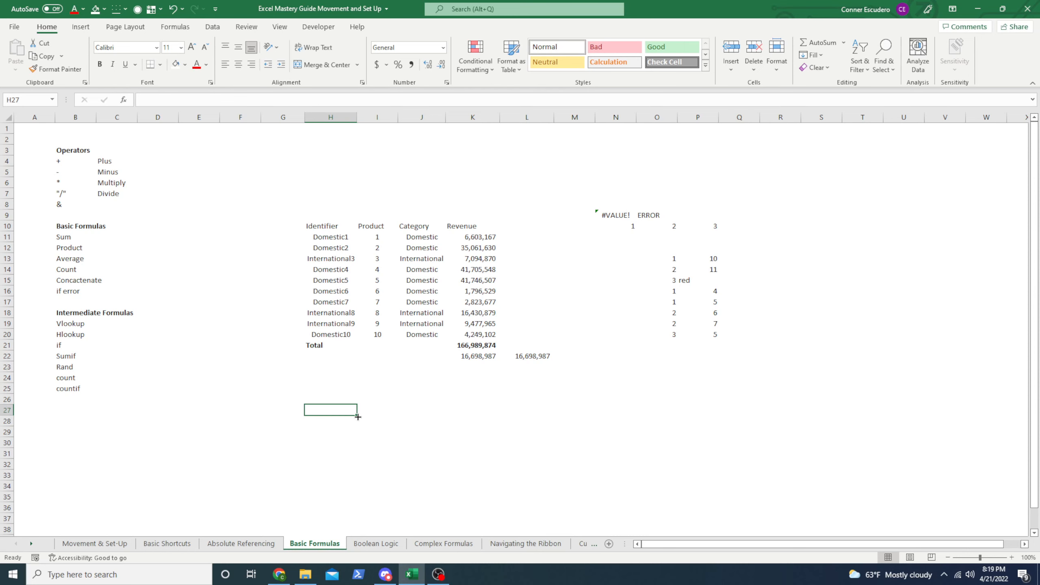
pyautogui.write('vL')
pyautogui.press('BackSpace')
pyautogui.press('BackSpace')
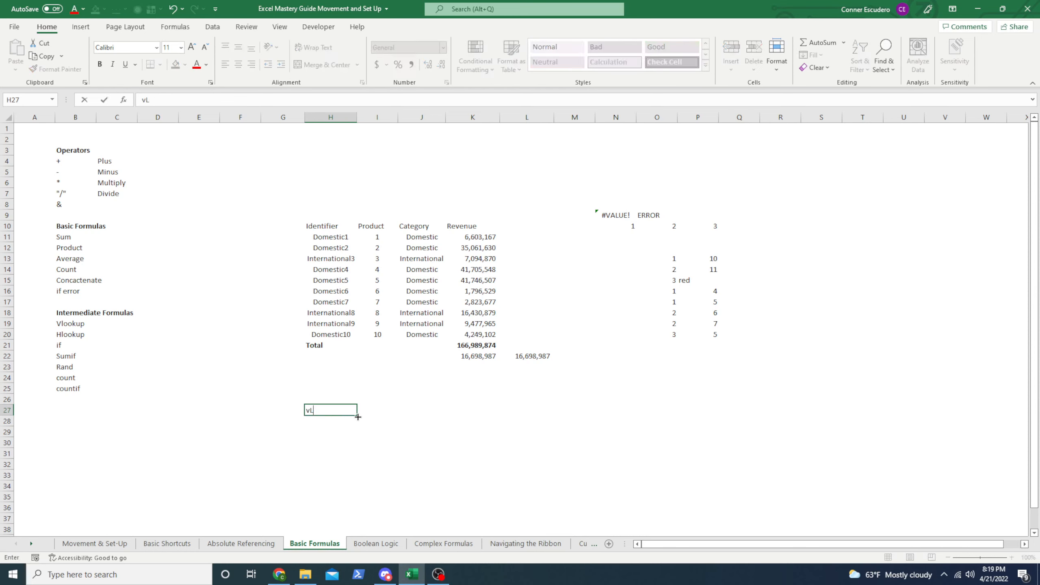
pyautogui.write('Vlookup')
pyautogui.press('Return')
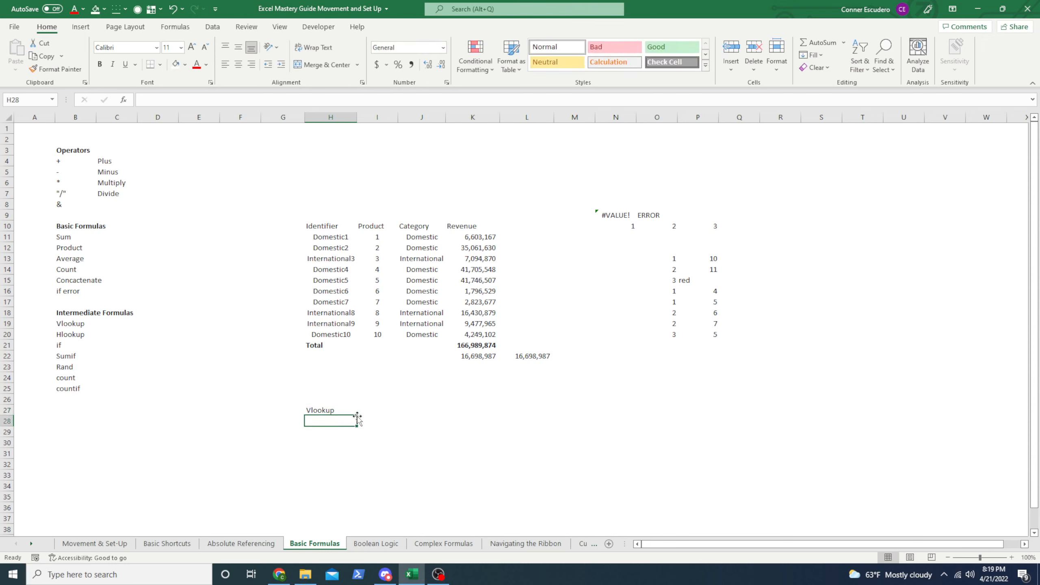
pyautogui.click(358, 415)
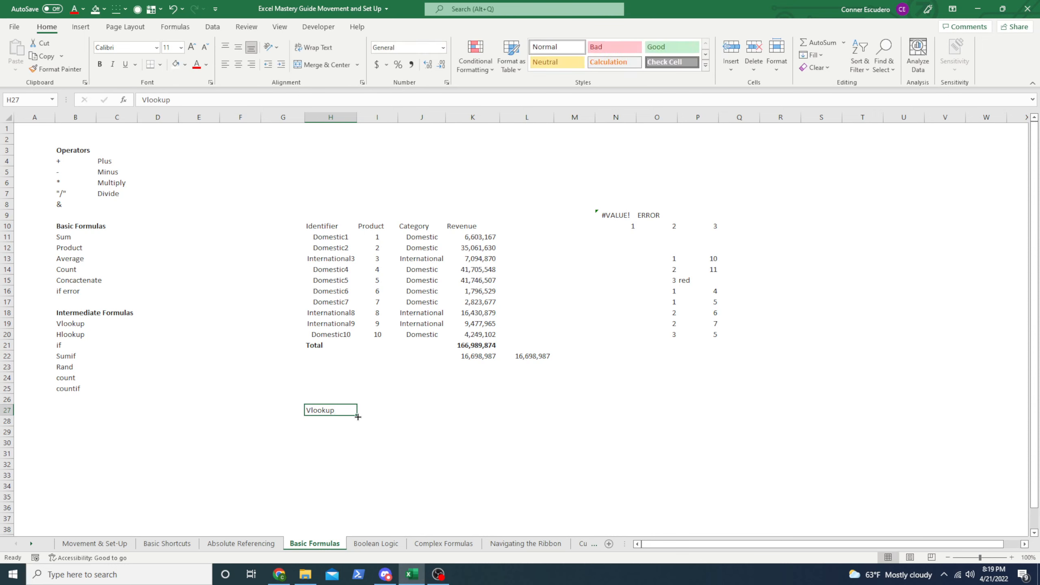
pyautogui.press('Down')
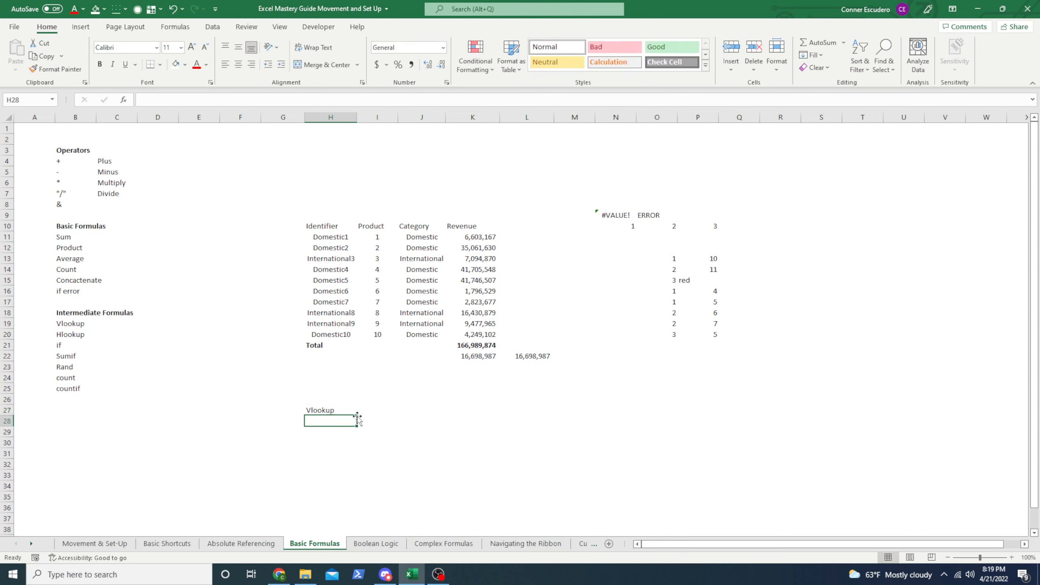
pyautogui.write('=vl')
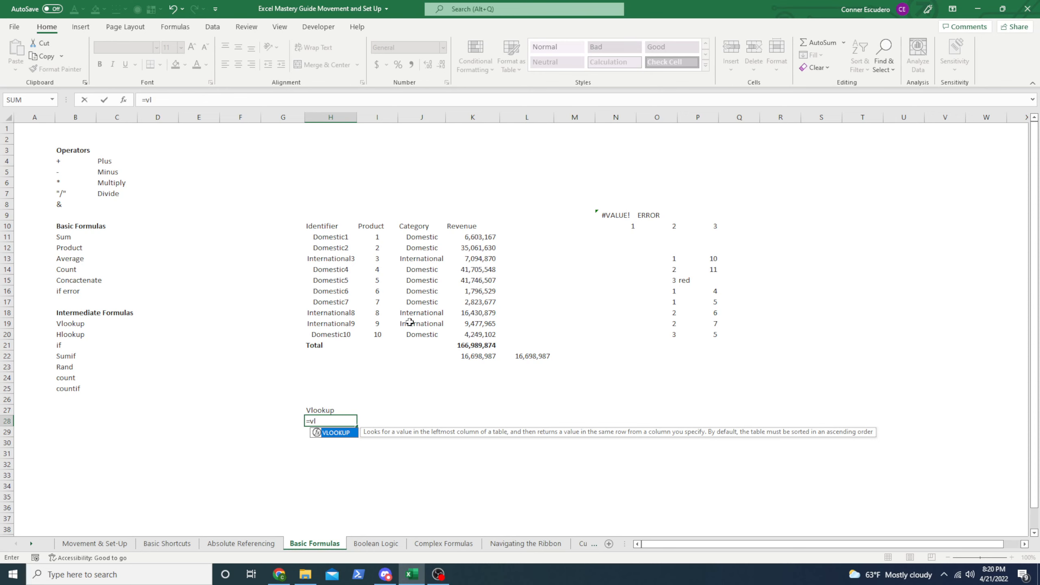
pyautogui.press('Escape')
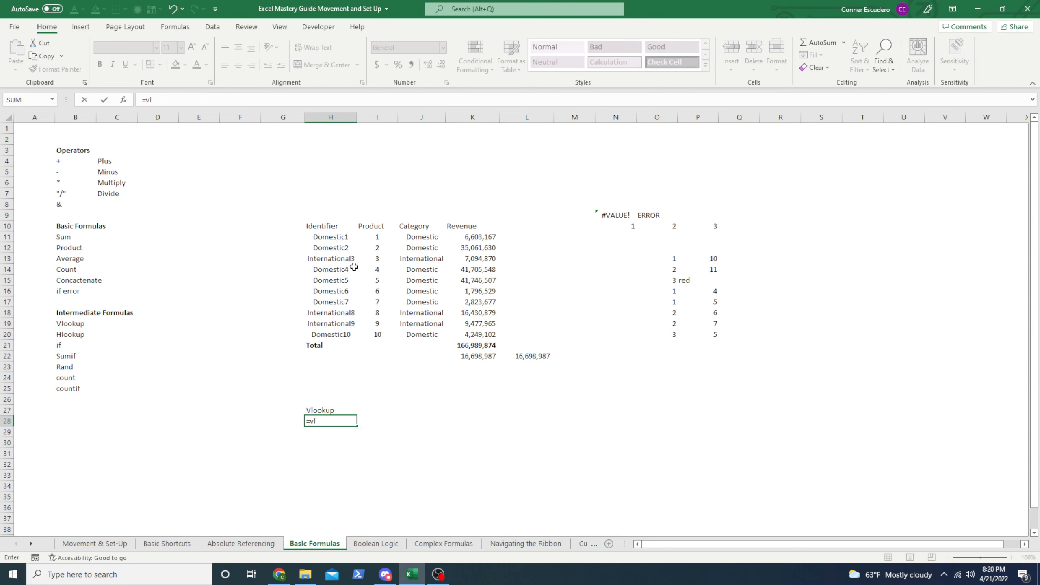
pyautogui.press('Escape')
# Clear the Identifier values in H11:H20, keeping the column header.
pyautogui.moveTo(333, 239); pyautogui.dragTo(350, 337)
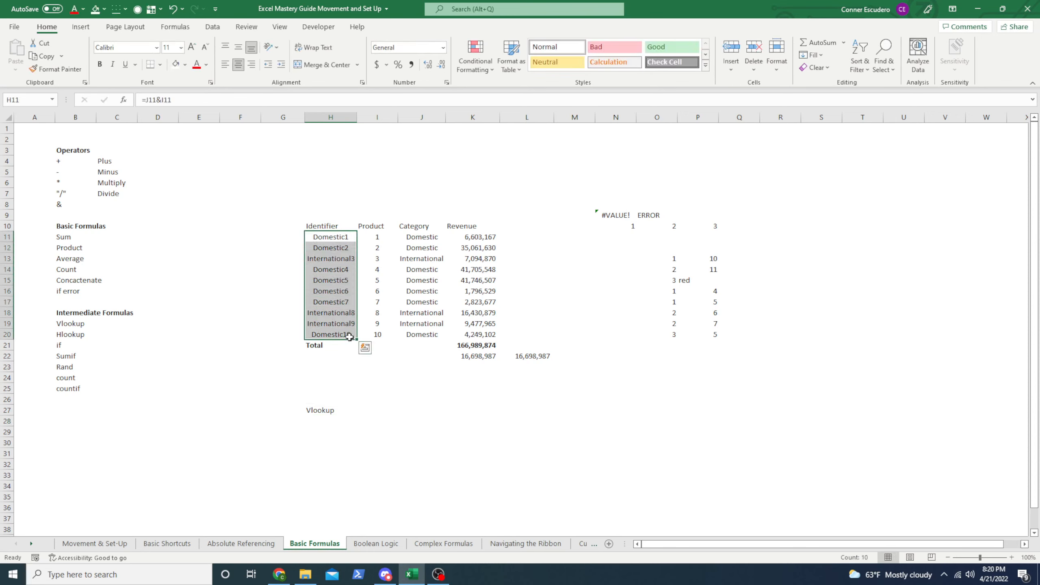
pyautogui.press('Delete')
pyautogui.press('Right')
pyautogui.press('Right')
pyautogui.press('Left')
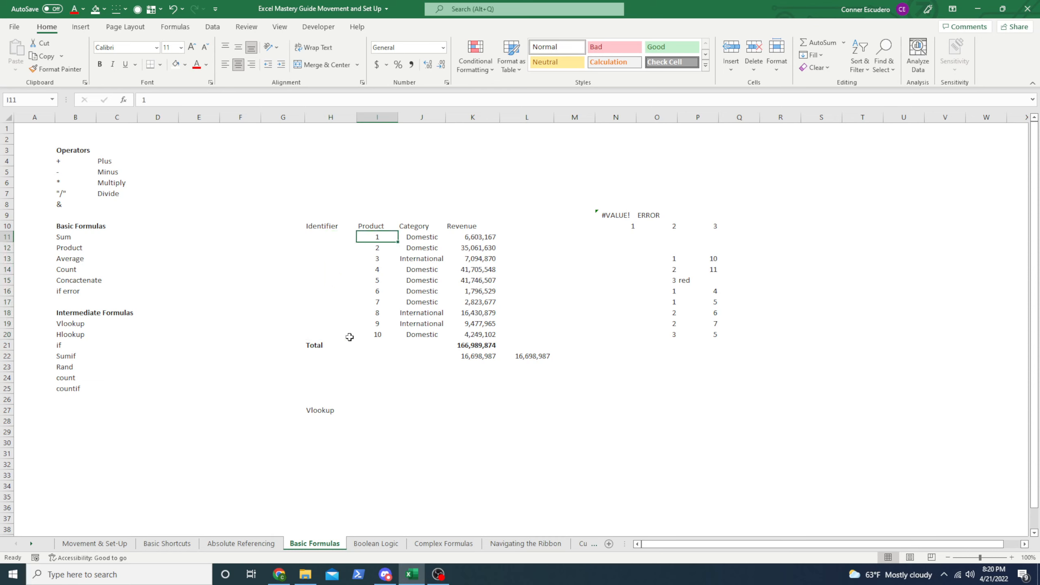
# Examine the lookup table I11:K20, its Product column and the row for product 5.
pyautogui.hotkey('ctrl', 'shift', 'Right')
pyautogui.hotkey('ctrl', 'shift', 'Down')
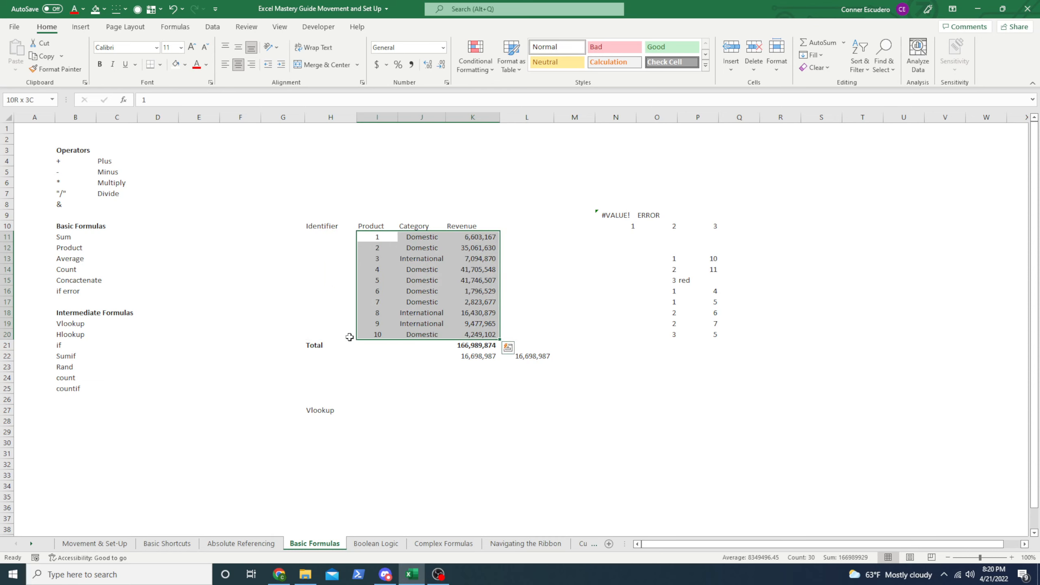
pyautogui.press('Right')
pyautogui.press('Left')
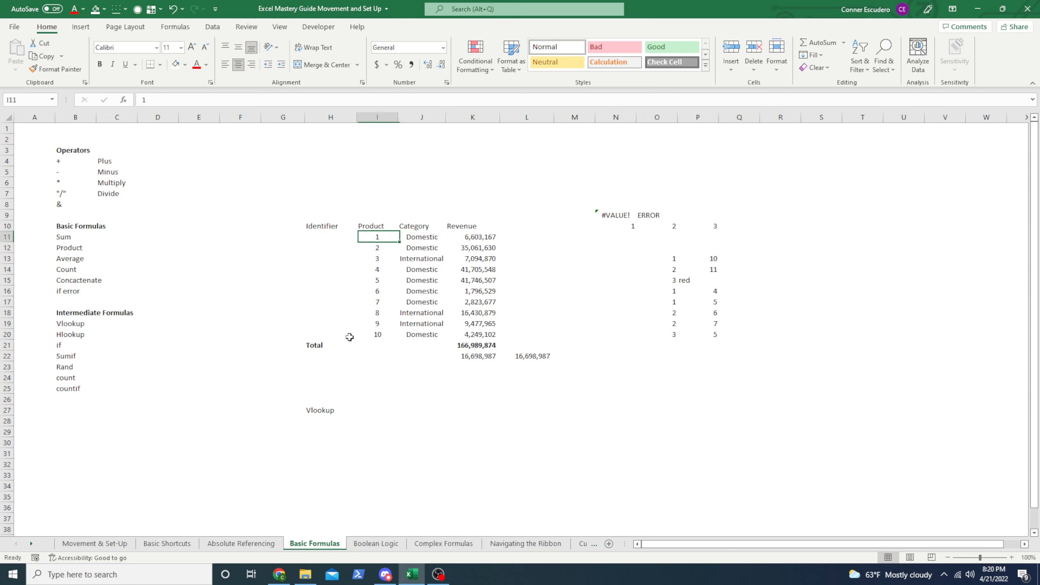
pyautogui.click(381, 116)
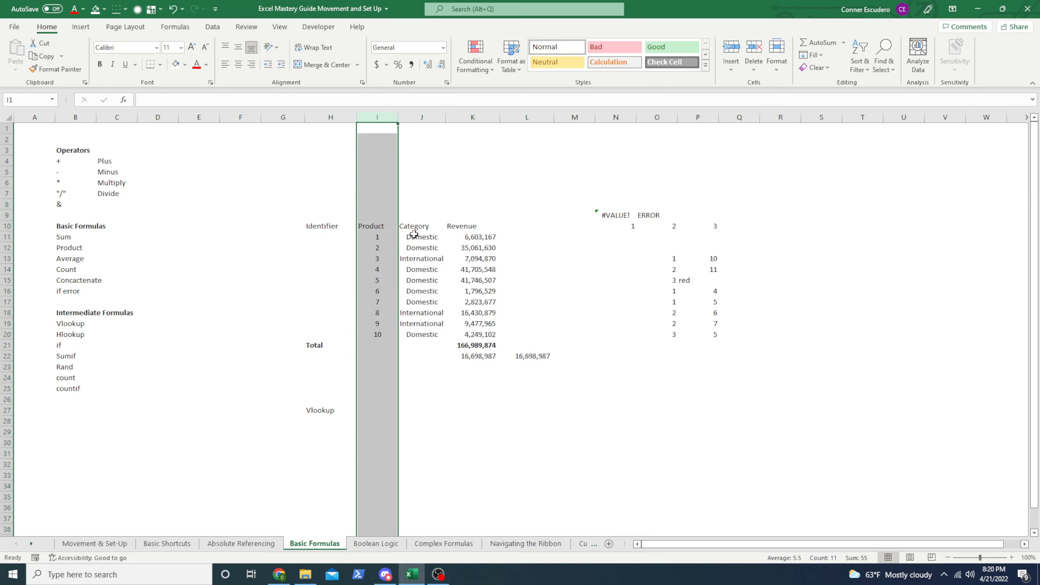
pyautogui.moveTo(377, 236); pyautogui.dragTo(491, 335)
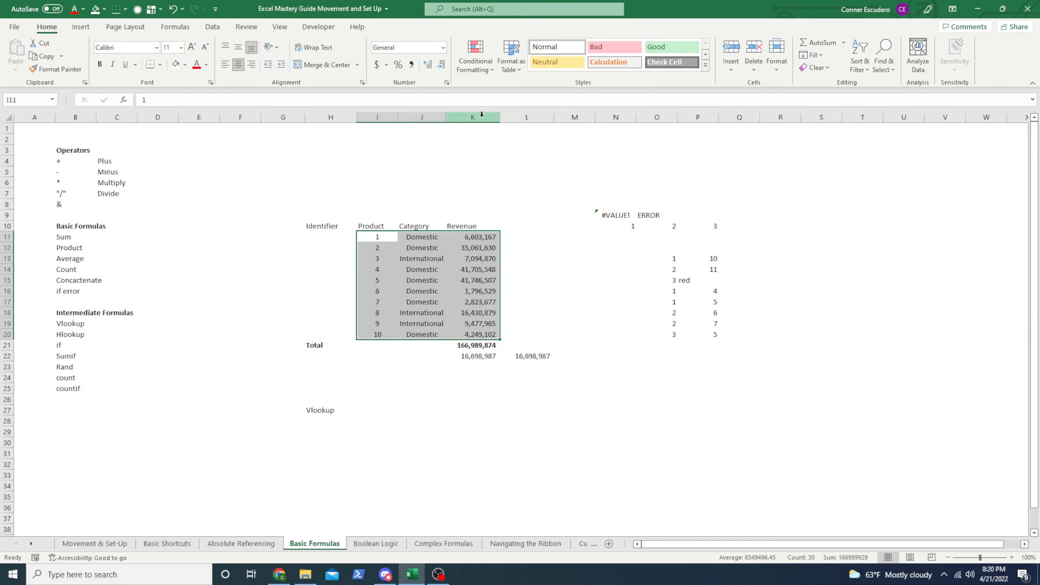
pyautogui.click(376, 283)
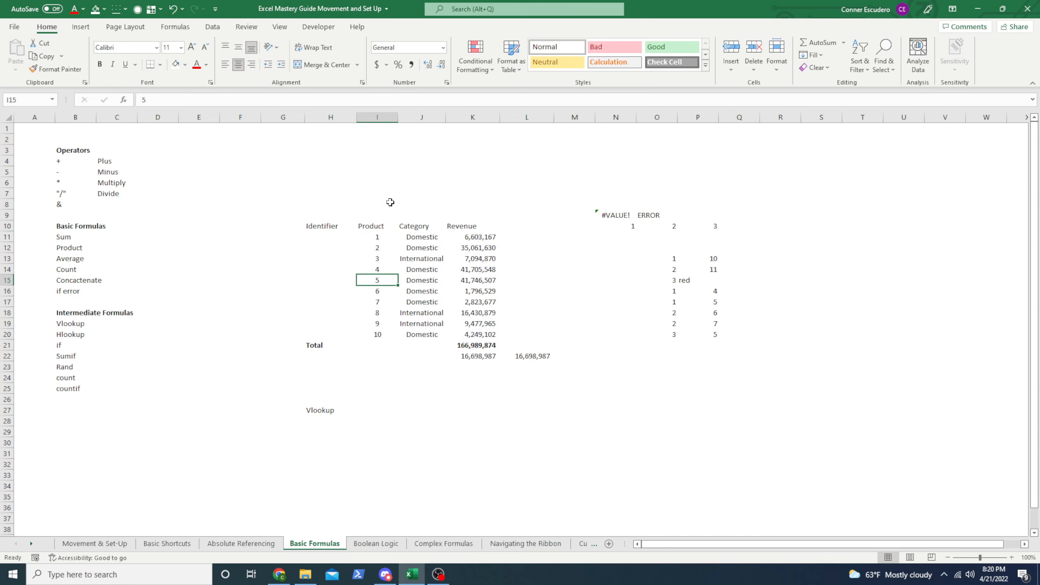
pyautogui.click(377, 117)
pyautogui.moveTo(378, 226); pyautogui.dragTo(485, 283)
pyautogui.click(382, 282)
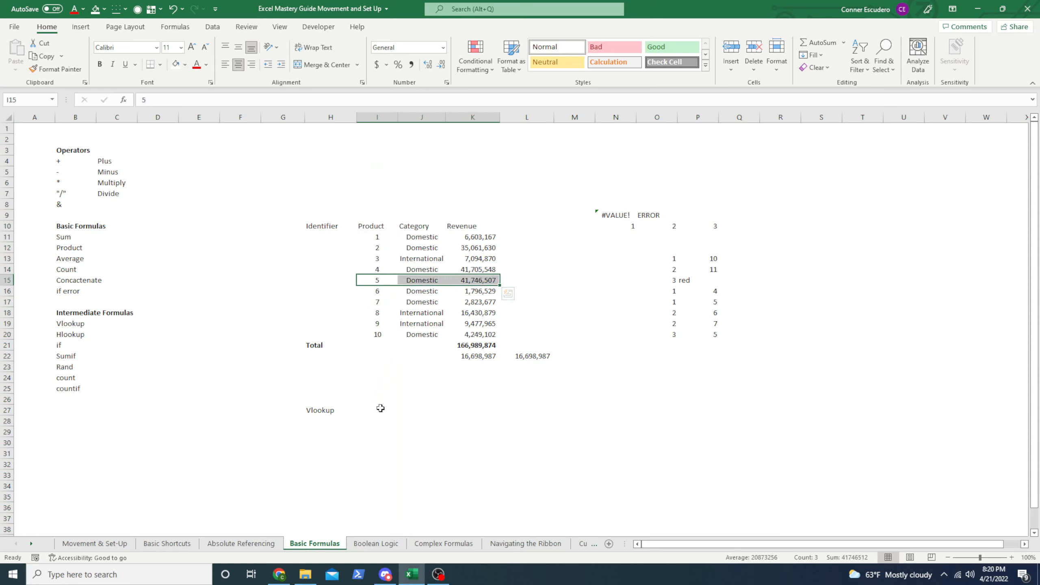
# Begin a VLOOKUP formula in H28 with 5 as the lookup value.
pyautogui.click(353, 421)
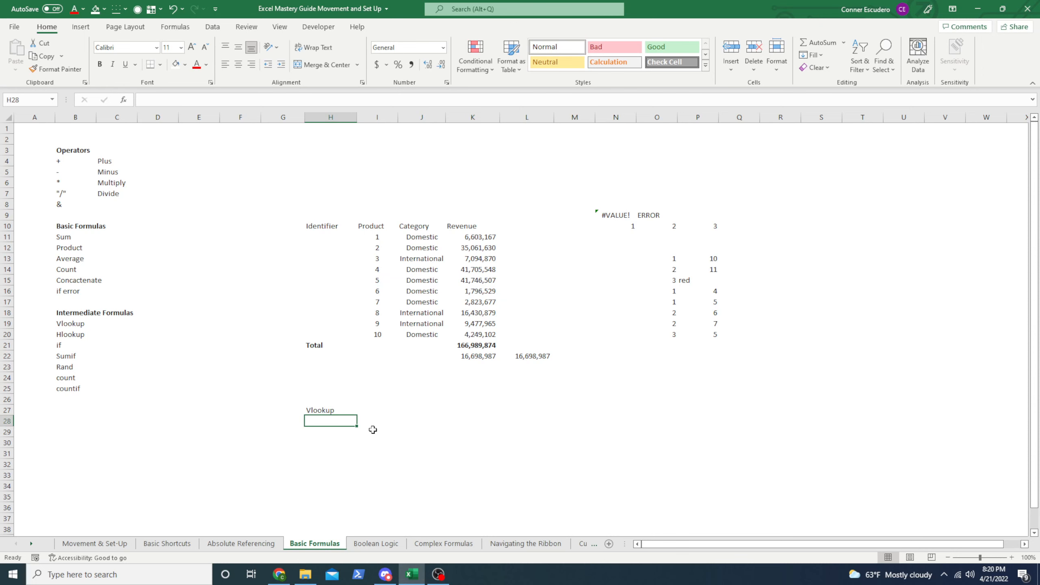
pyautogui.write('=vl')
pyautogui.press('Tab')
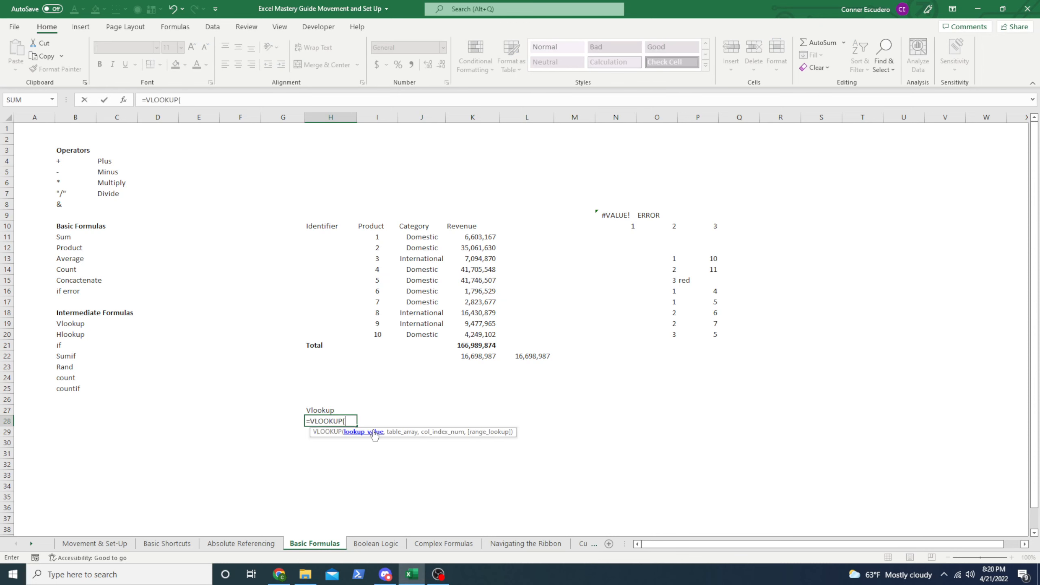
pyautogui.press('Right')
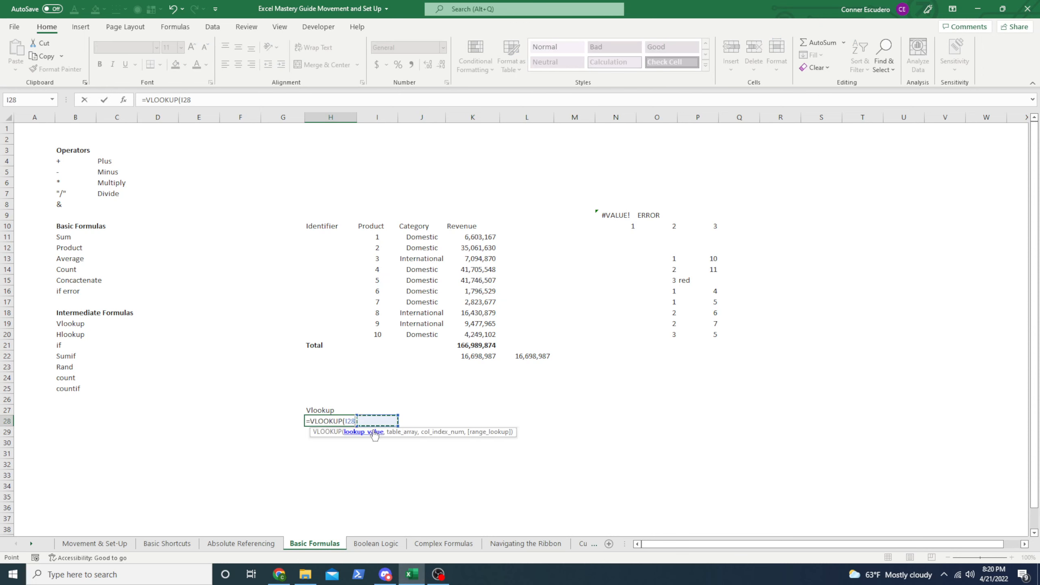
pyautogui.press('BackSpace')
pyautogui.press('BackSpace')
pyautogui.press('BackSpace')
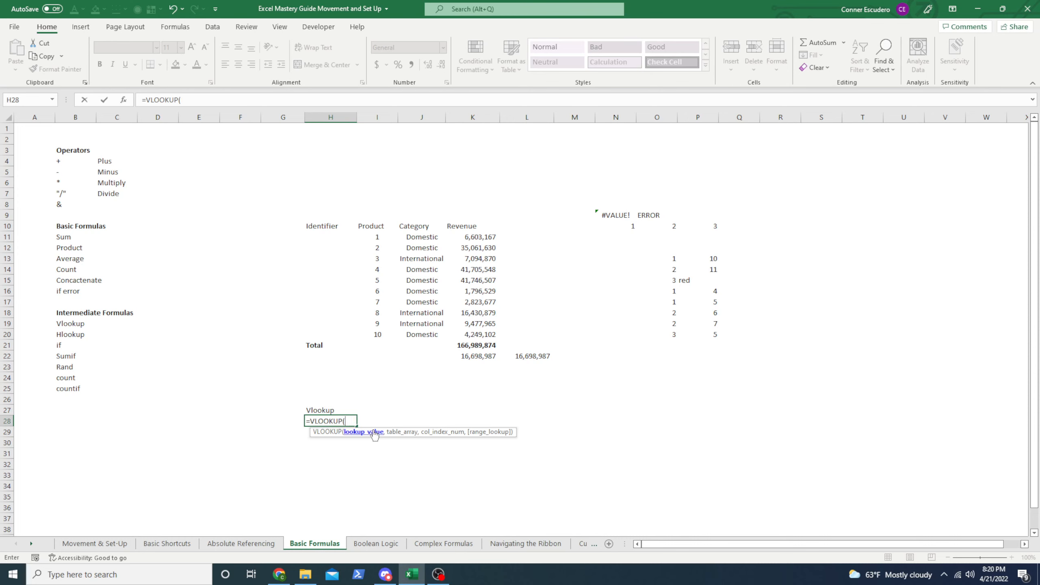
pyautogui.write('5,')
# Set the VLOOKUP's table array to the Product, Category and Revenue data as the absolute range $I$11:$K$20.
pyautogui.press('Up')
pyautogui.press('Up')
pyautogui.press('Up')
pyautogui.press('Up')
pyautogui.press('Up')
pyautogui.press('Up')
pyautogui.press('Up')
pyautogui.press('Up')
pyautogui.press('Up')
pyautogui.press('Right')
pyautogui.press('Up')
pyautogui.press('Up')
pyautogui.press('Up')
pyautogui.press('Up')
pyautogui.press('Up')
pyautogui.press('Up')
pyautogui.press('Up')
pyautogui.press('Up')
pyautogui.press('Up')
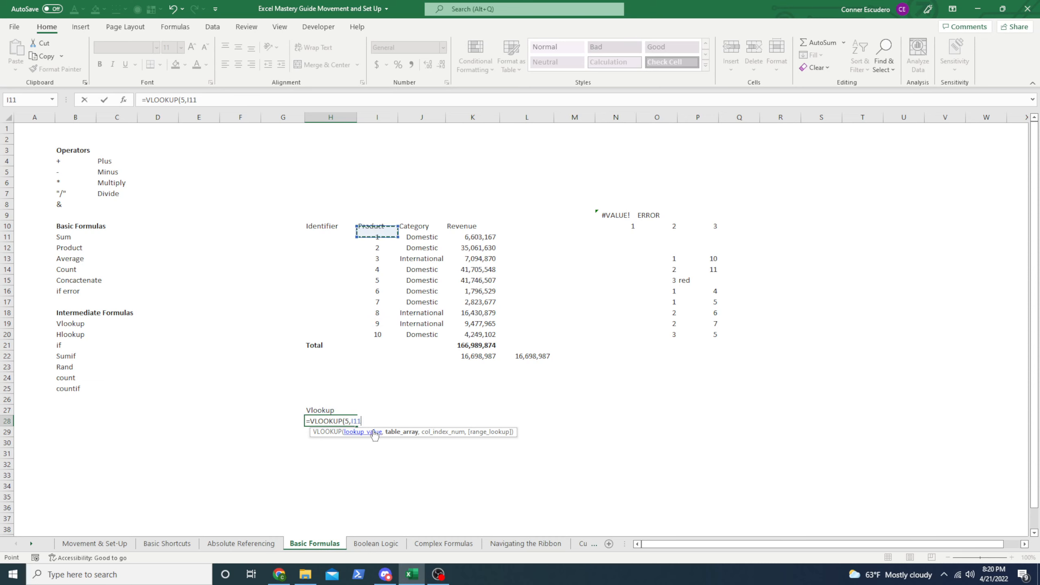
pyautogui.press('Down')
pyautogui.hotkey('shift', 'Right')
pyautogui.hotkey('shift', 'Right')
pyautogui.hotkey('shift', 'Down')
pyautogui.hotkey('shift', 'Down')
pyautogui.hotkey('shift', 'Down')
pyautogui.hotkey('shift', 'Down')
pyautogui.hotkey('shift', 'Down')
pyautogui.hotkey('shift', 'Down')
pyautogui.hotkey('shift', 'Down')
pyautogui.hotkey('shift', 'Down')
pyautogui.hotkey('shift', 'Down')
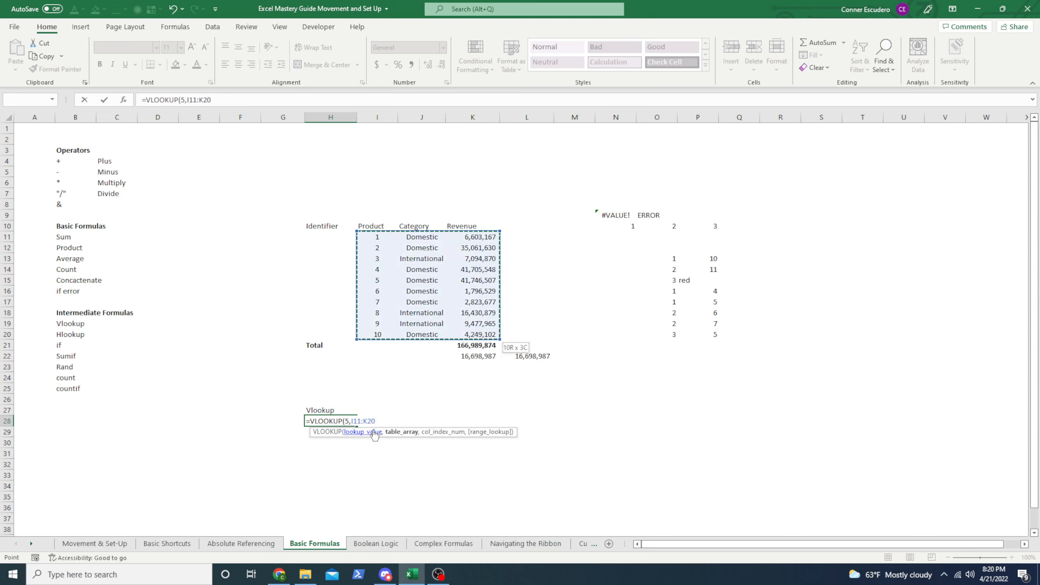
pyautogui.press('F4')
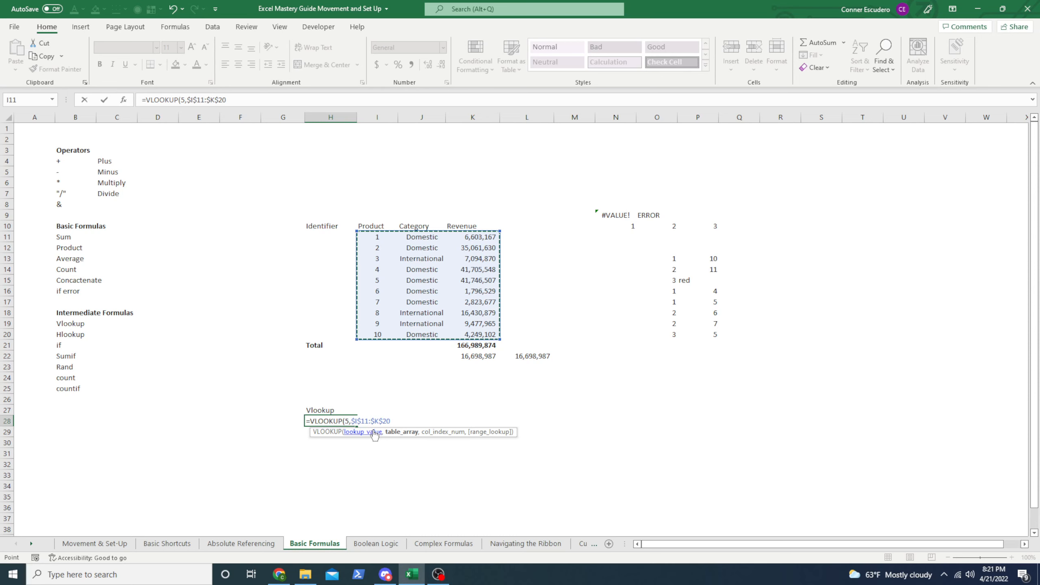
pyautogui.write(',')
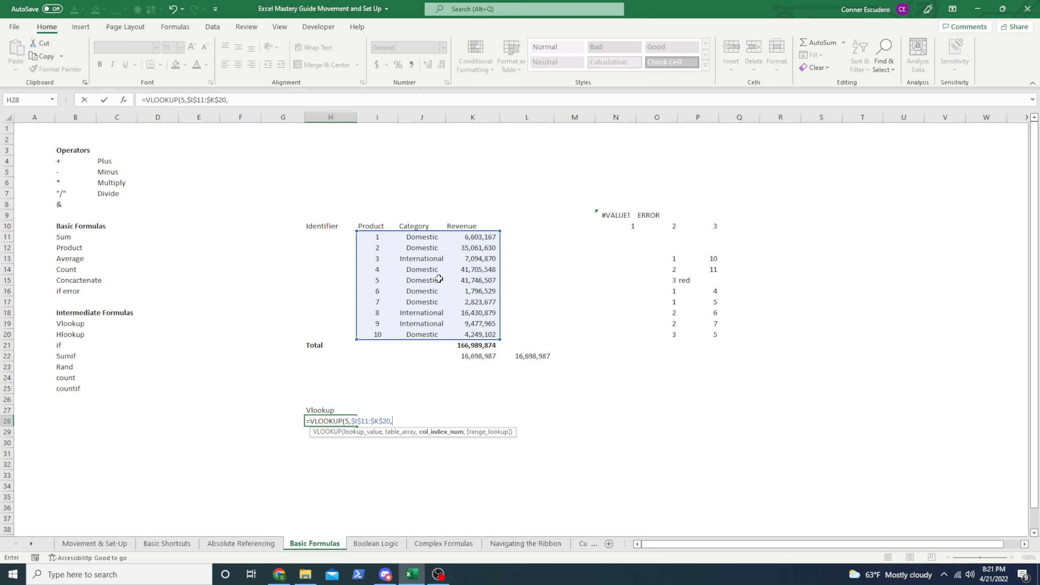
# Complete the VLOOKUP in H28 with column index 2 and 0 for an exact match, and reselect the cell.
pyautogui.write('2,0')
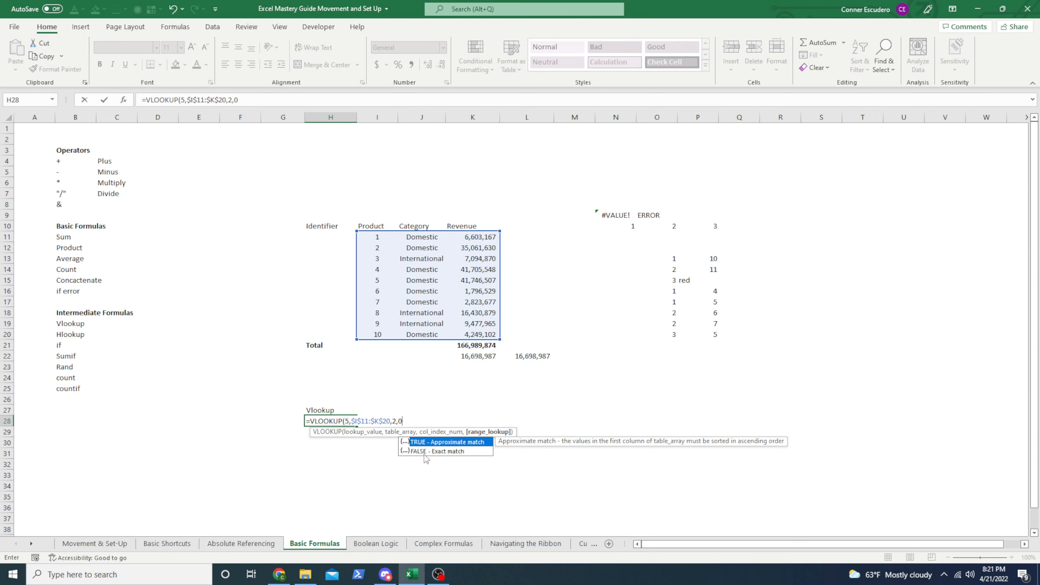
pyautogui.press('Return')
pyautogui.press('Up')
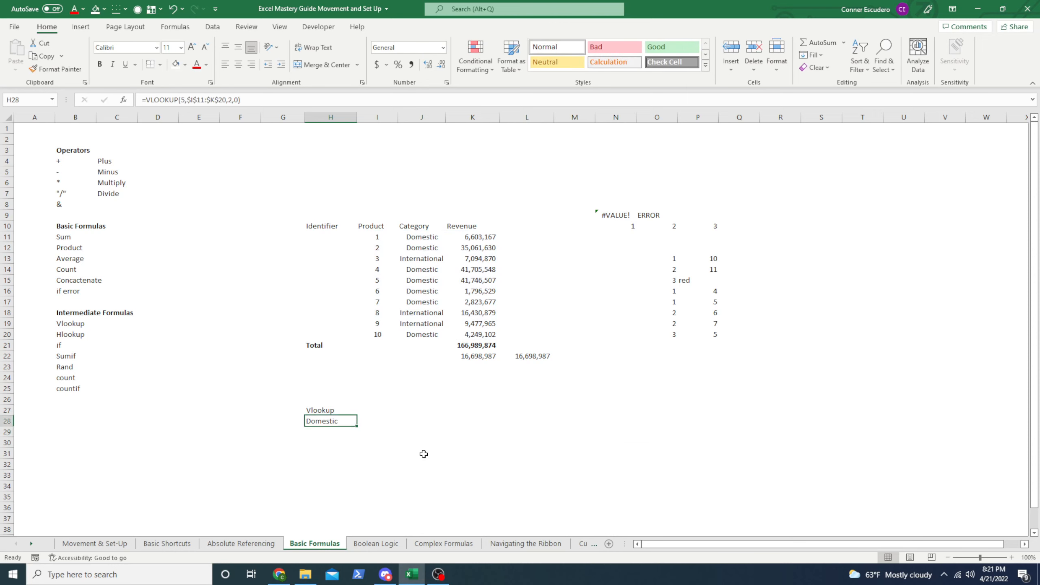
# Compare the VLOOKUP formula in H28 with the product and category cells of product 5.
pyautogui.click(384, 261)
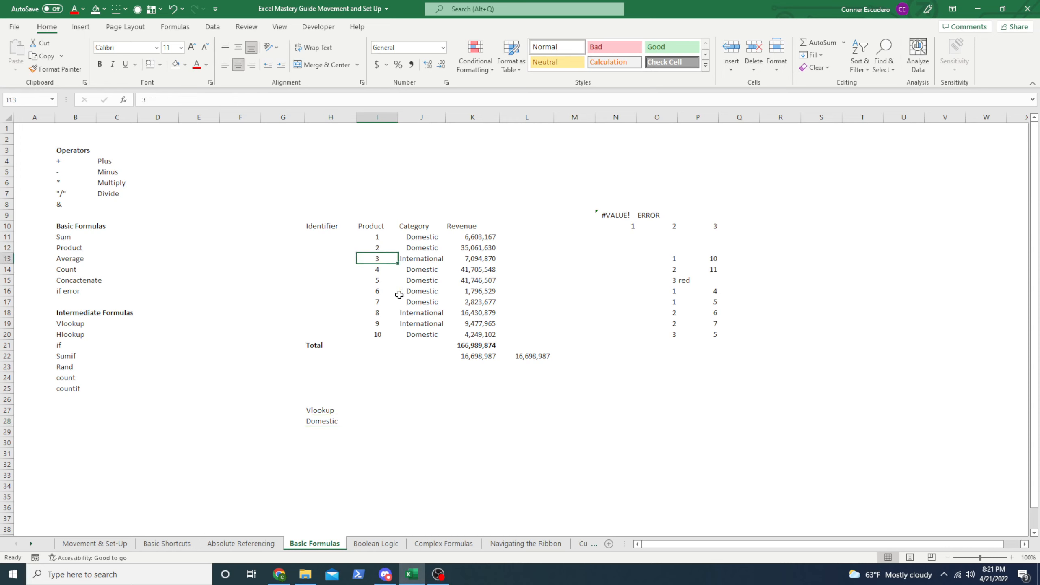
pyautogui.click(327, 423)
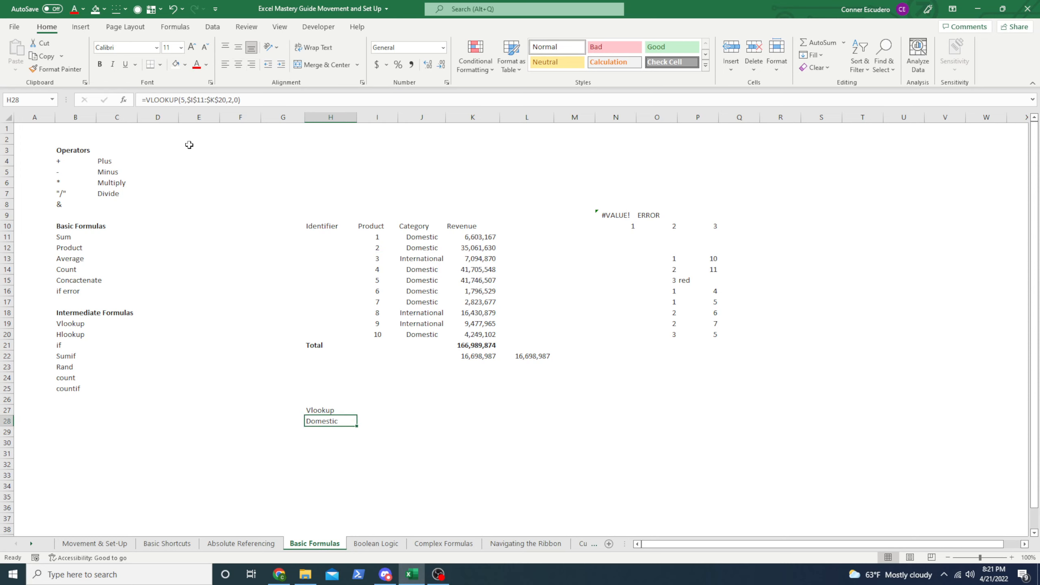
pyautogui.moveTo(383, 282); pyautogui.dragTo(426, 282)
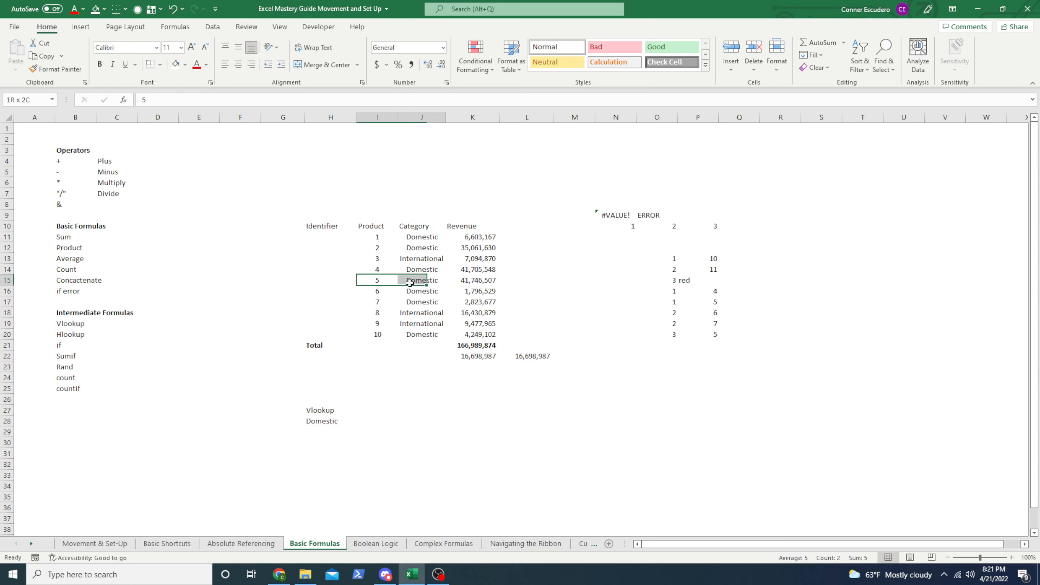
pyautogui.click(334, 433)
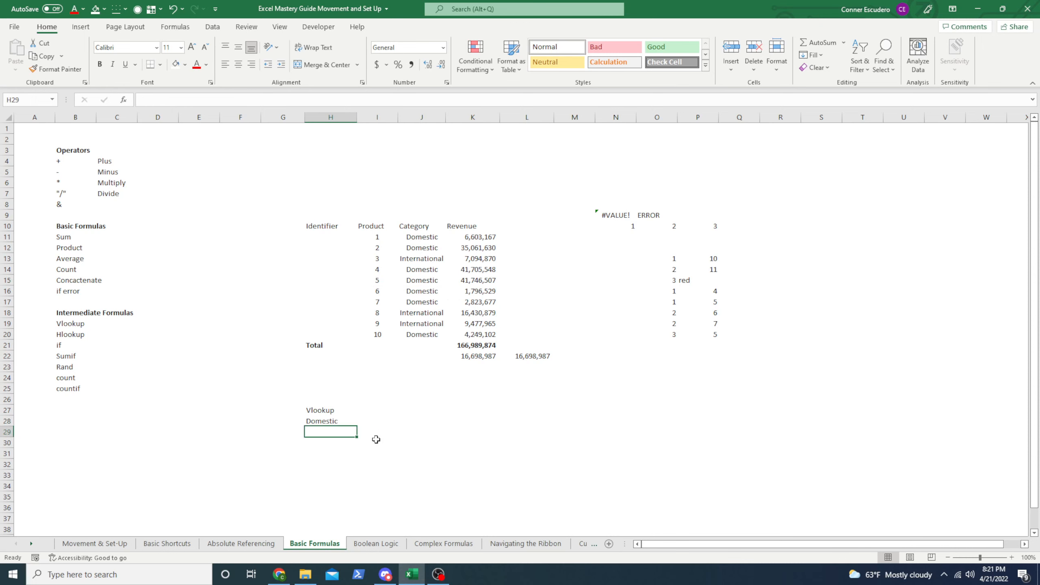
pyautogui.write('=vl')
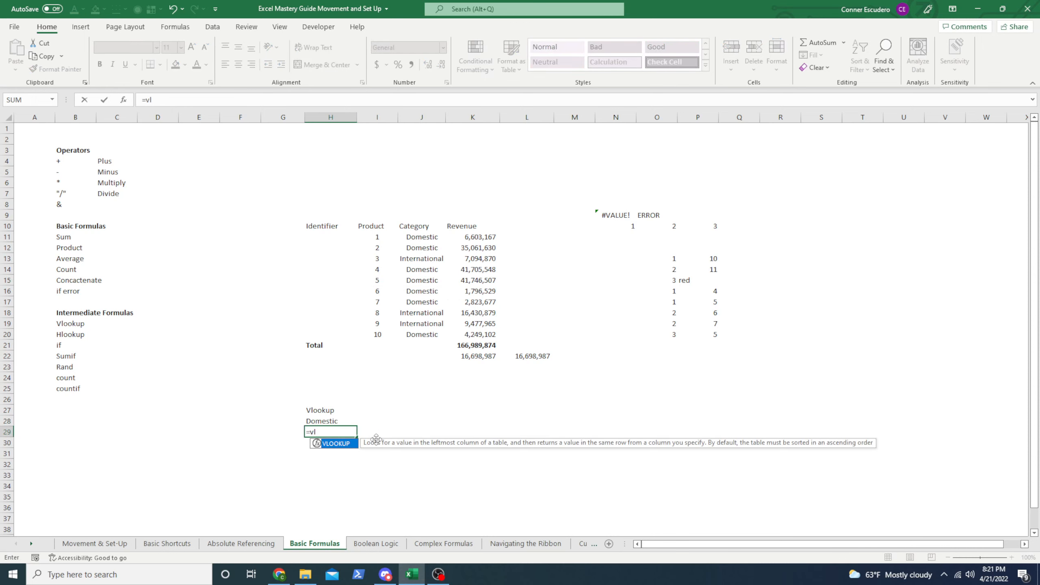
pyautogui.press('Tab')
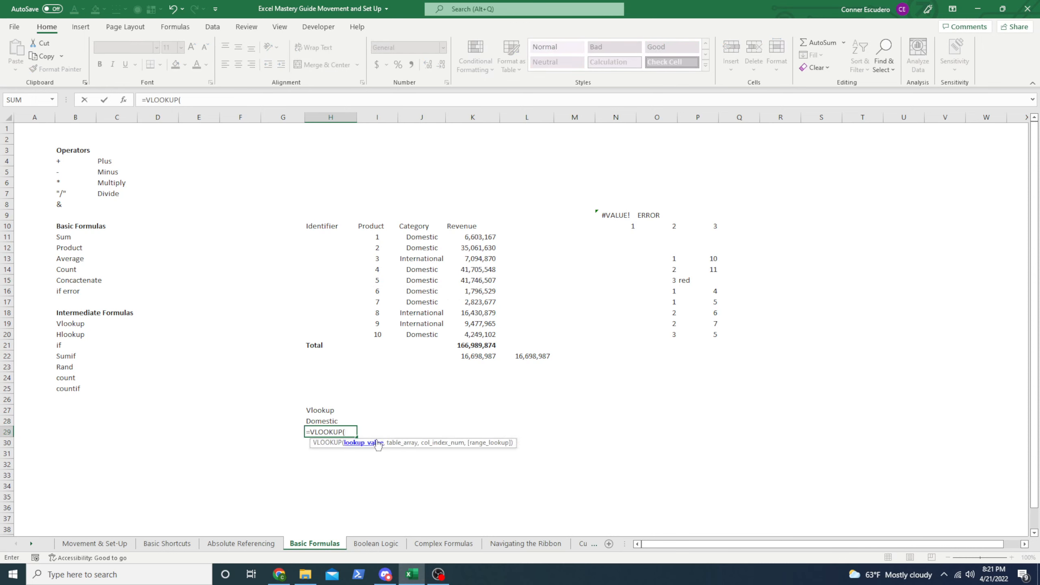
pyautogui.press('Escape')
# Enter the lookup values 1, 2 and 3 in cells I29:I31.
pyautogui.press('Right')
pyautogui.press('Up')
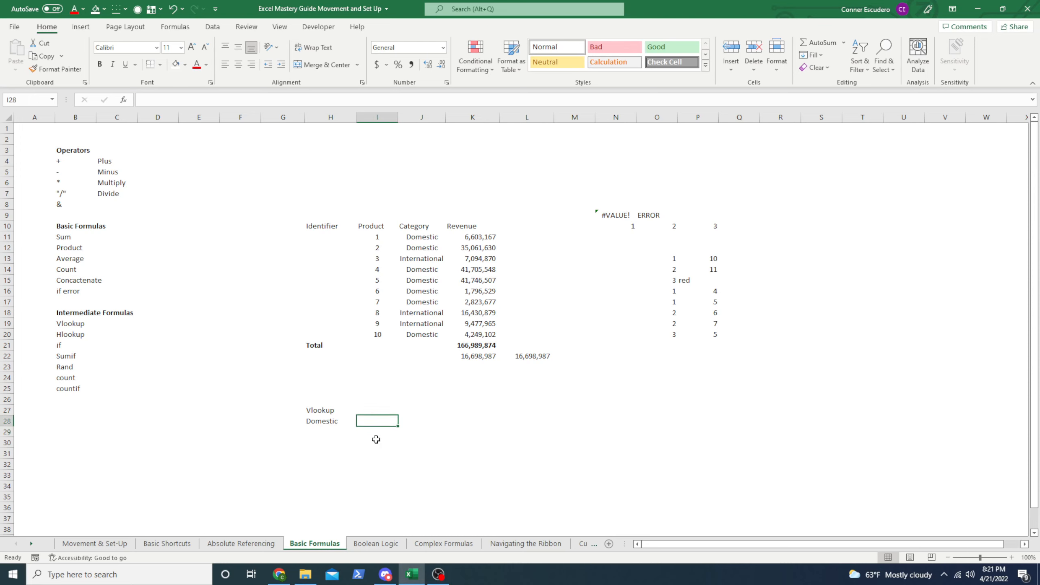
pyautogui.press('Down')
pyautogui.write('1')
pyautogui.press('Return')
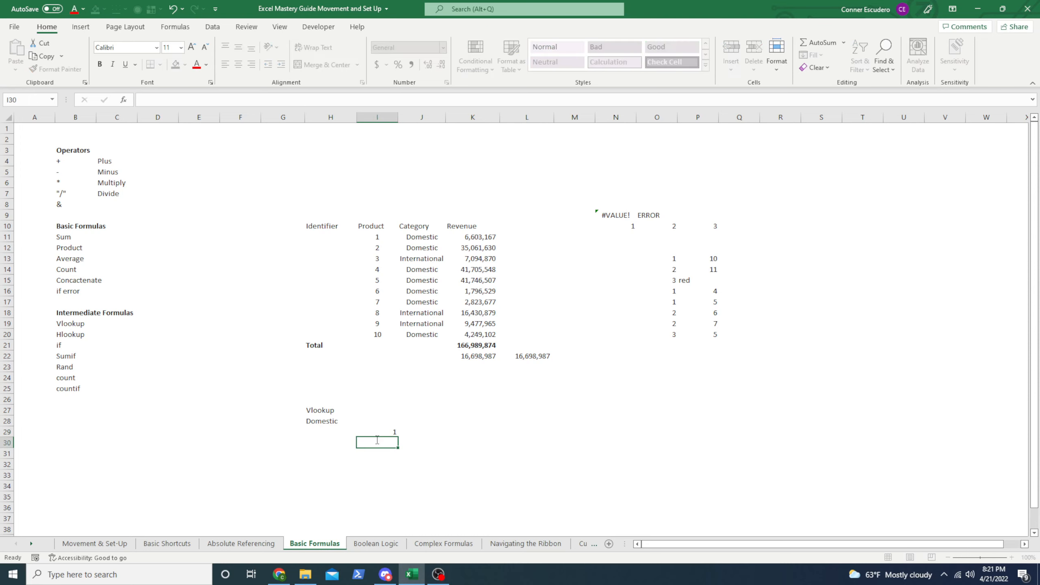
pyautogui.write('2')
pyautogui.press('Return')
pyautogui.write('43')
pyautogui.write('3')
pyautogui.press('Return')
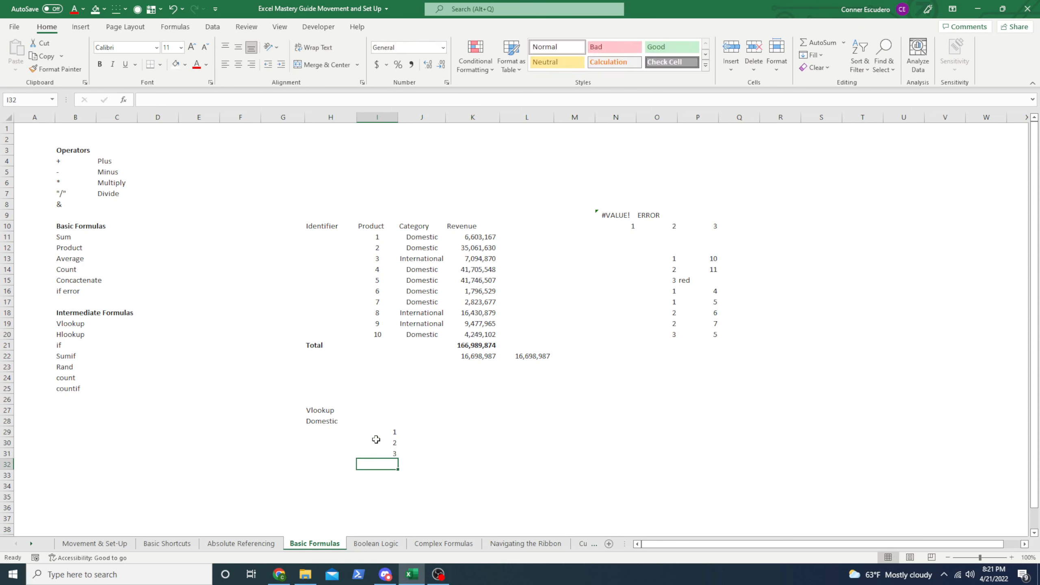
# Start a VLOOKUP formula in H29 with I29 as the lookup value.
pyautogui.press('Up')
pyautogui.press('Up')
pyautogui.press('Up')
pyautogui.press('Left')
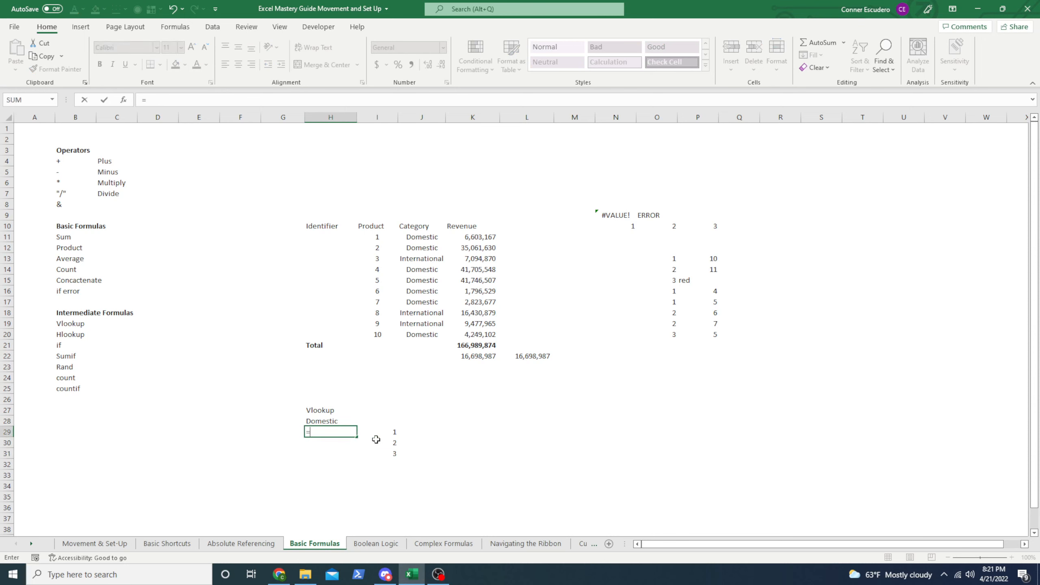
pyautogui.write('=vl')
pyautogui.press('Tab')
pyautogui.press('Right')
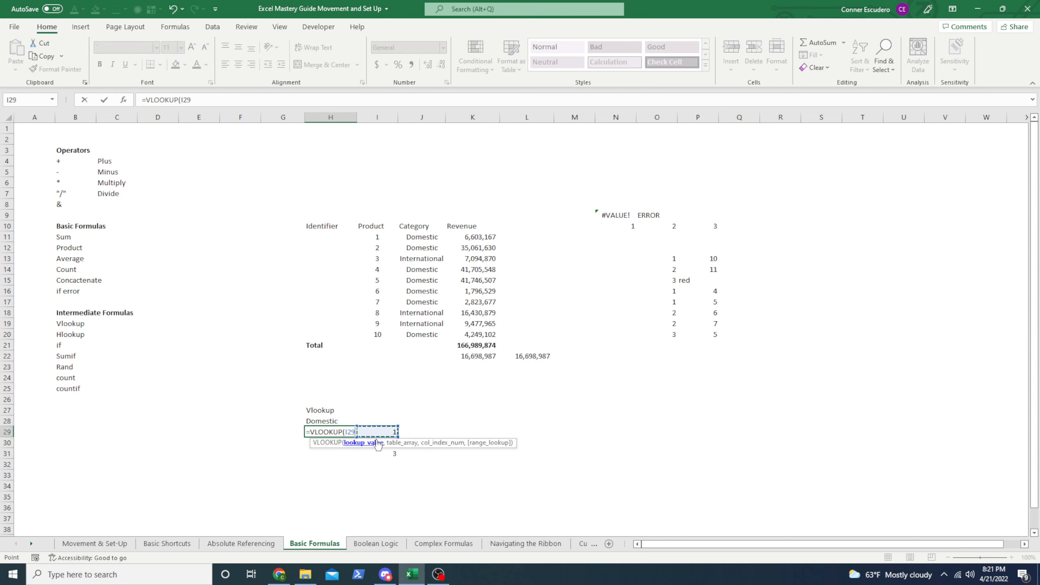
# Set the table array of the VLOOKUP in H29 to the product table data as the absolute range $I$11:$K$20.
pyautogui.write(',')
pyautogui.press('Up')
pyautogui.press('Up')
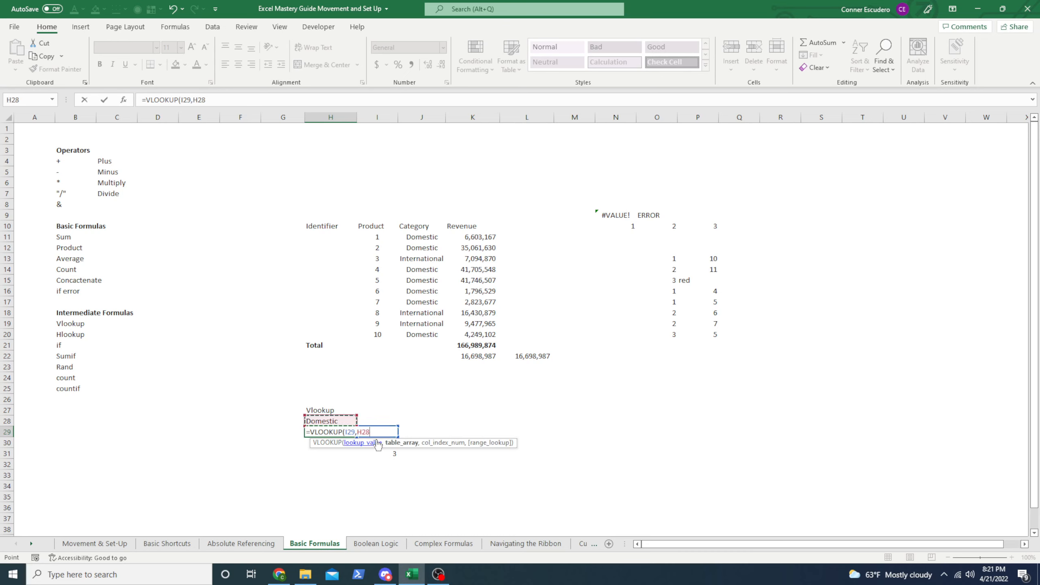
pyautogui.hotkey('ctrl', 'Up')
pyautogui.press('Right')
pyautogui.press('Up')
pyautogui.hotkey('ctrl', 'Up')
pyautogui.press('Down')
pyautogui.hotkey('ctrl', 'shift', 'Right')
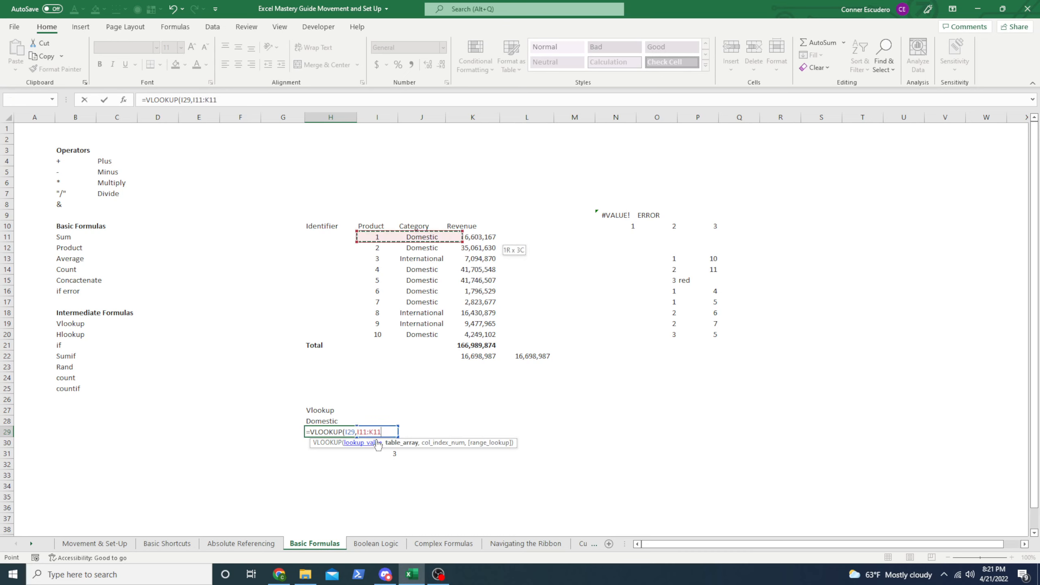
pyautogui.hotkey('ctrl', 'shift', 'Down')
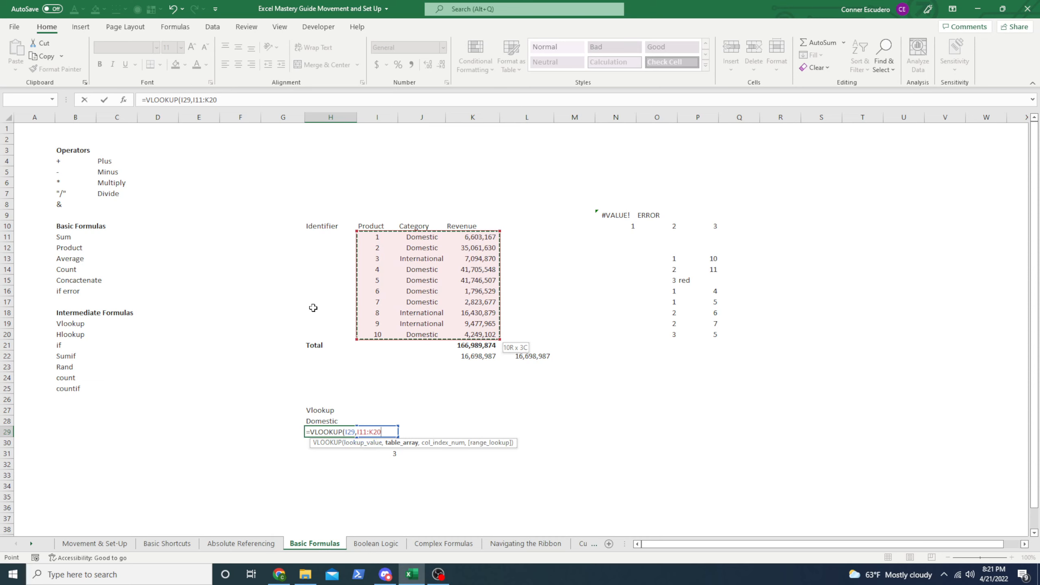
pyautogui.press('F4')
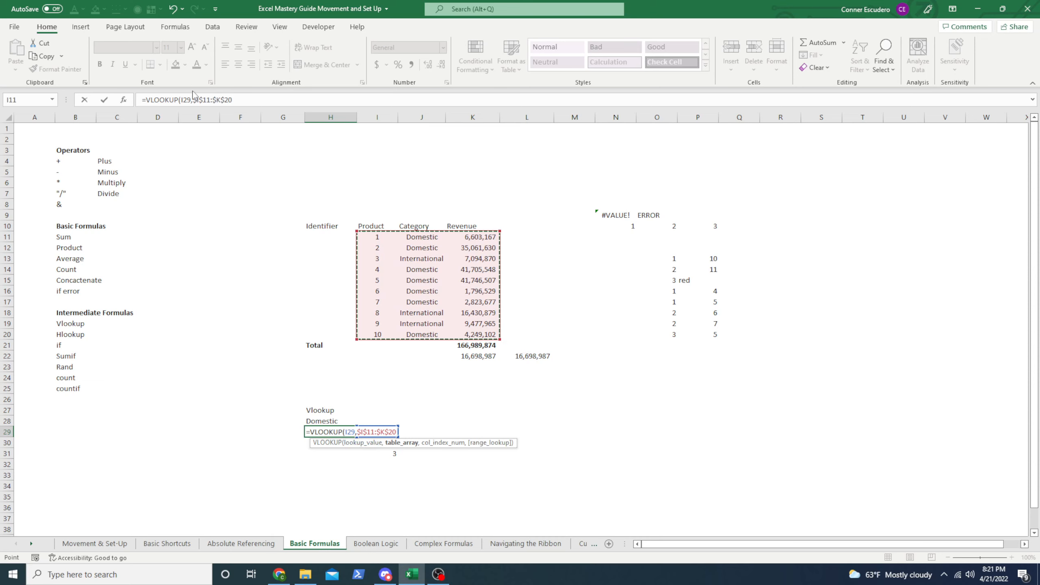
# Complete the VLOOKUP in H29 with column index 3 and 0 for an exact match.
pyautogui.click(287, 100)
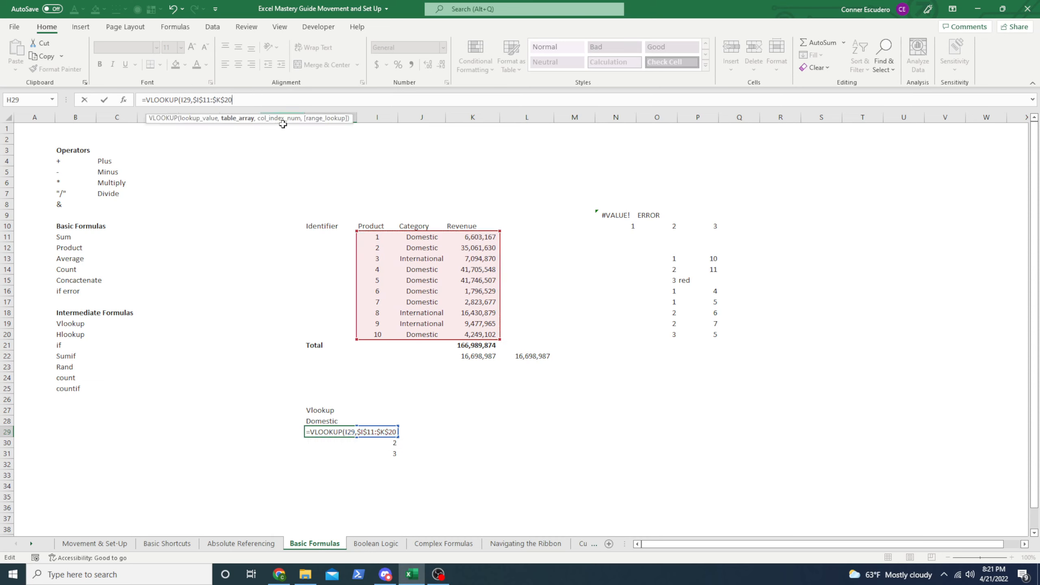
pyautogui.write(',')
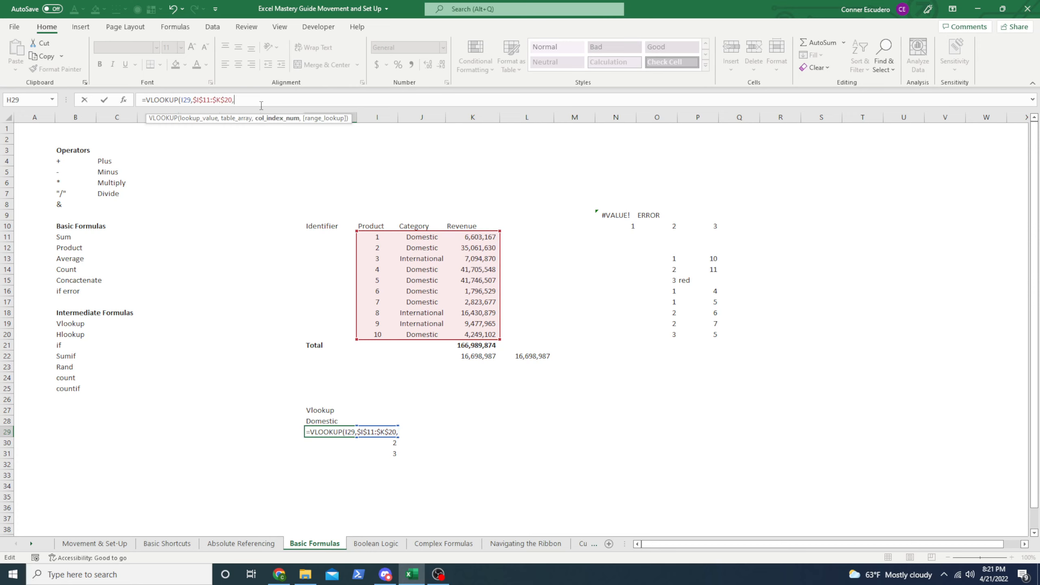
pyautogui.write('3,0)')
pyautogui.press('Return')
# Fill the VLOOKUP from H29 down through H31 and apply the comma number style to the three cells.
pyautogui.press('Right')
pyautogui.hotkey('ctrl', 'Down')
pyautogui.press('Left')
pyautogui.hotkey('ctrl', 'shift', 'Up')
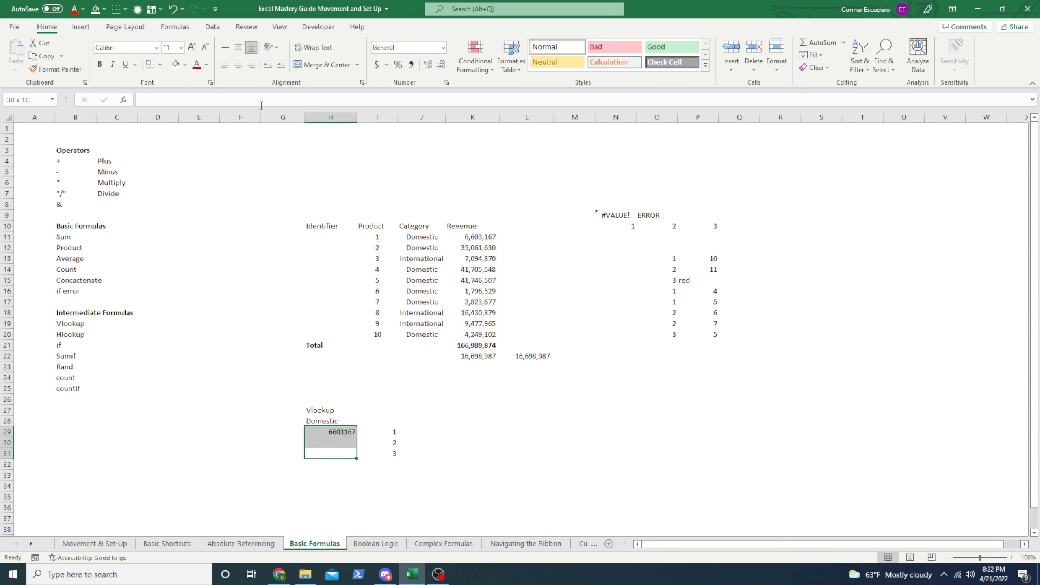
pyautogui.hotkey('ctrl', 'd')
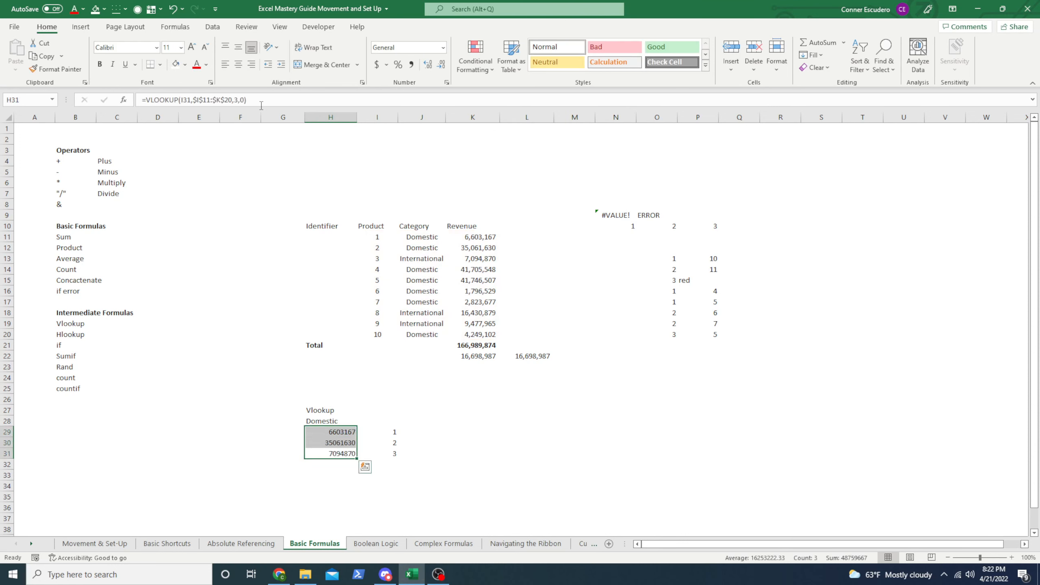
pyautogui.hotkey('alt', 'h')
pyautogui.press('k')
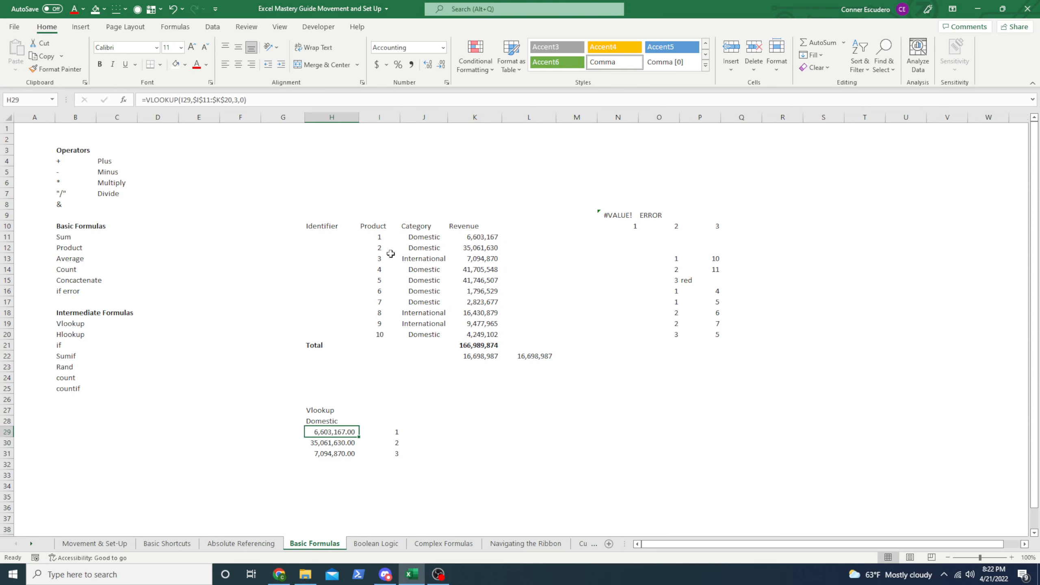
# Compare the table rows of products 1, 2 and 3 with the revenue lookups in H29:H31.
pyautogui.moveTo(379, 237); pyautogui.dragTo(472, 232)
pyautogui.moveTo(371, 247); pyautogui.dragTo(489, 248)
pyautogui.moveTo(375, 258); pyautogui.dragTo(488, 258)
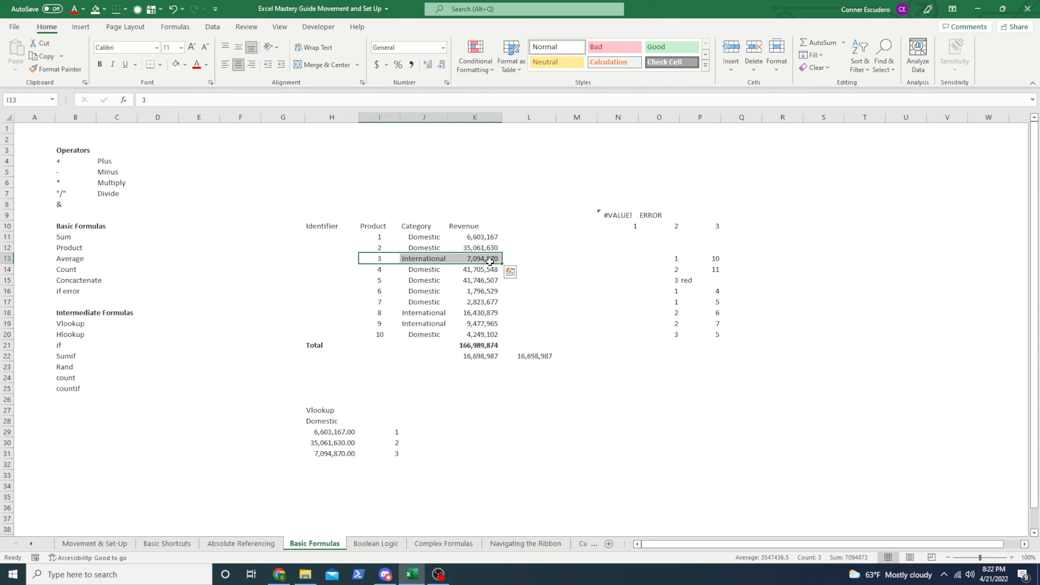
pyautogui.click(381, 433)
# Enter Domestic as a new lookup value in cell I33.
pyautogui.scroll(-1, 365, 437)
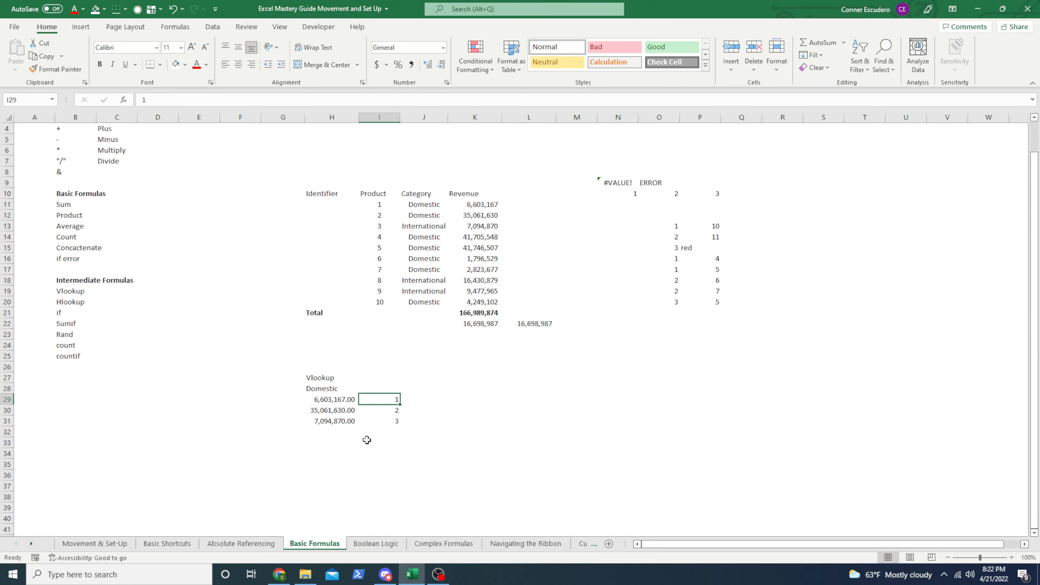
pyautogui.click(345, 434)
pyautogui.click(342, 441)
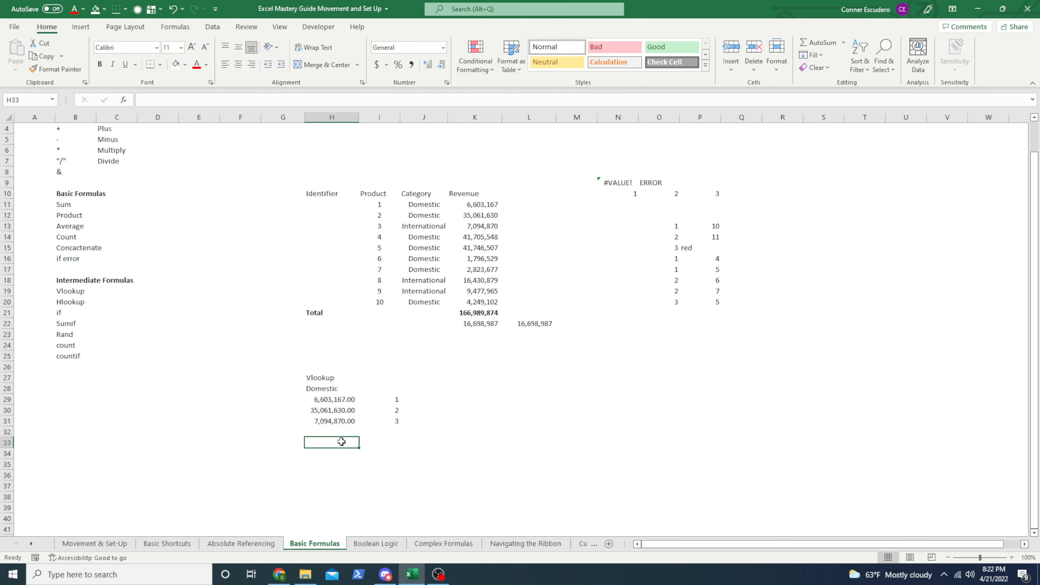
pyautogui.press('Escape')
pyautogui.press('Up')
pyautogui.press('Up')
pyautogui.press('Up')
pyautogui.press('Up')
pyautogui.press('Up')
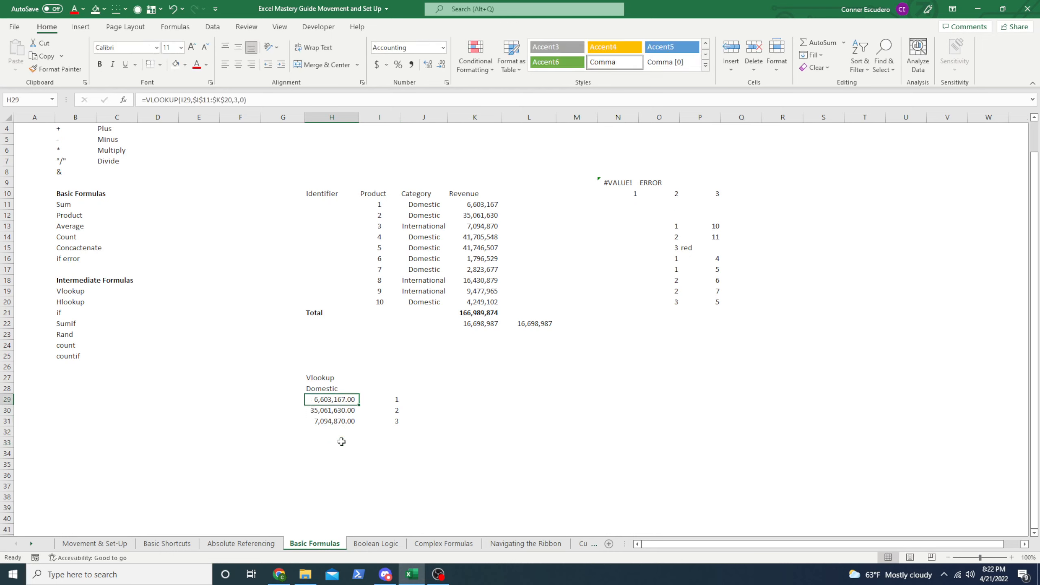
pyautogui.press('Down')
pyautogui.press('Down')
pyautogui.press('Down')
pyautogui.press('Right')
pyautogui.press('Down')
pyautogui.press('Down')
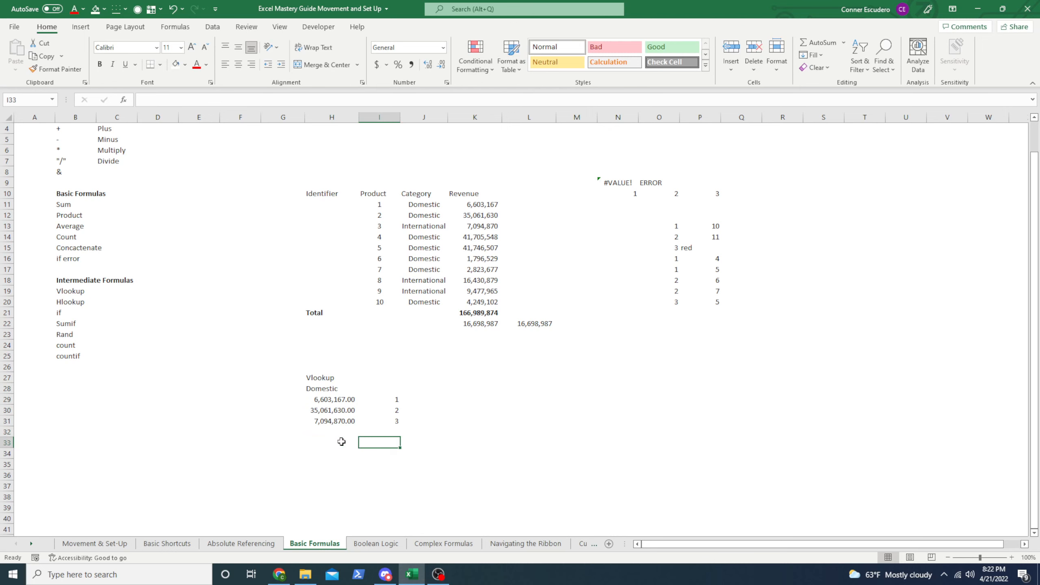
pyautogui.write('Domestic')
pyautogui.press('Return')
# Start a VLOOKUP formula in H33 with I33 as the lookup value.
pyautogui.press('Left')
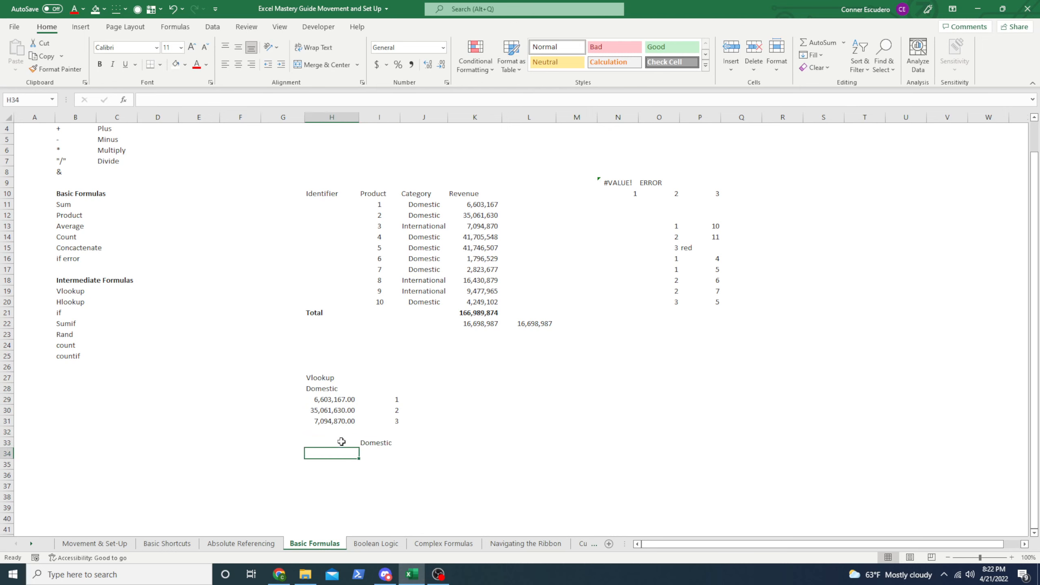
pyautogui.press('Up')
pyautogui.write('=')
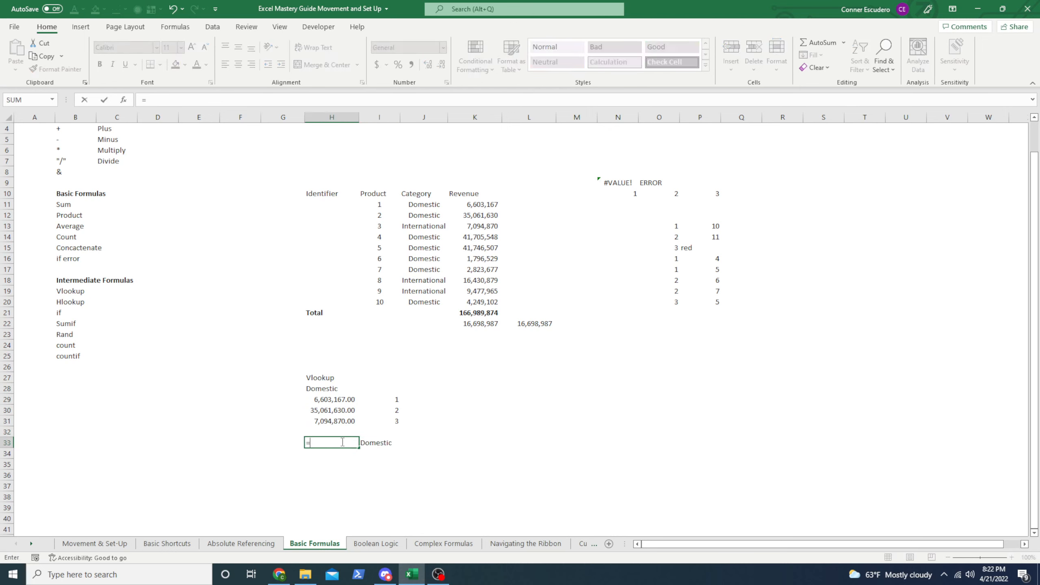
pyautogui.write('VLOOKUP(')
pyautogui.press('Tab')
pyautogui.press('Right')
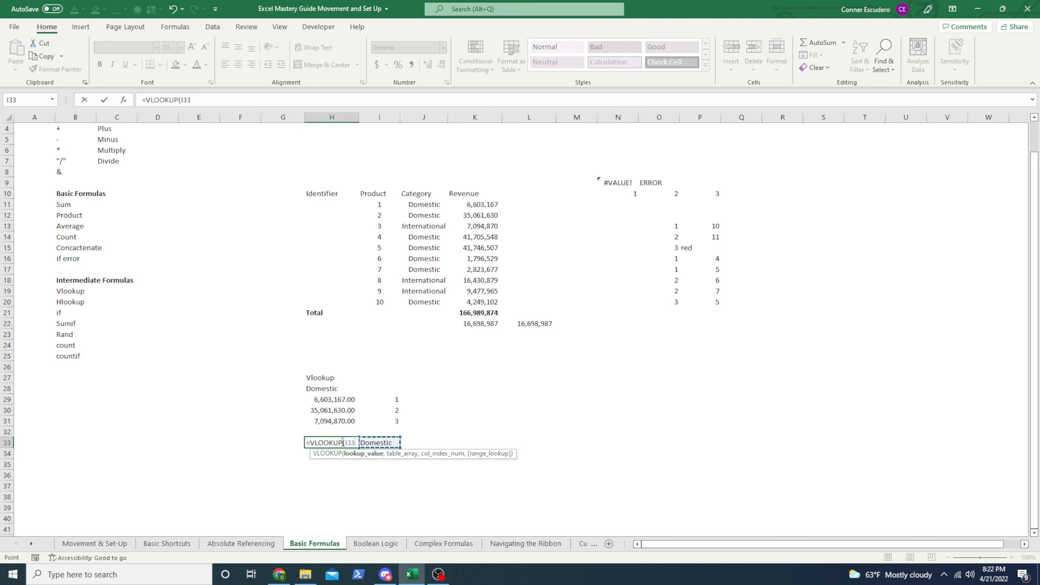
# Set the table array of the VLOOKUP in H33 to the Category and Revenue data as the absolute range $J$11:$K$20.
pyautogui.write(',')
pyautogui.press('Right')
pyautogui.press('Right')
pyautogui.press('Up')
pyautogui.press('Up')
pyautogui.press('Up')
pyautogui.press('Up')
pyautogui.press('Up')
pyautogui.press('Up')
pyautogui.press('Up')
pyautogui.press('Up')
pyautogui.press('Up')
pyautogui.press('Up')
pyautogui.press('Up')
pyautogui.press('Up')
pyautogui.press('Up')
pyautogui.press('Up')
pyautogui.press('Up')
pyautogui.press('Up')
pyautogui.press('Up')
pyautogui.press('Up')
pyautogui.press('Up')
pyautogui.press('Up')
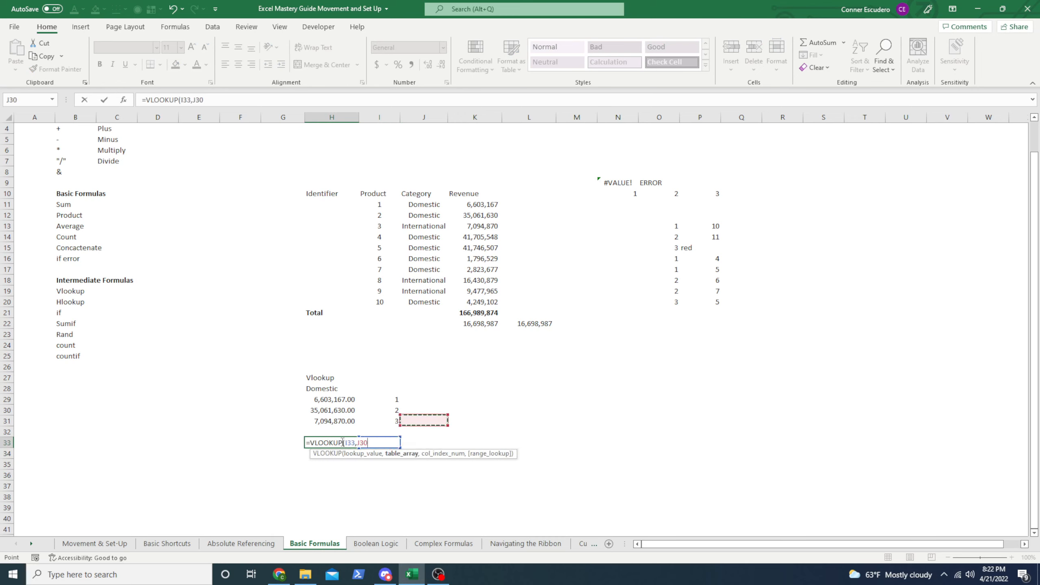
pyautogui.press('Up')
pyautogui.press('Up')
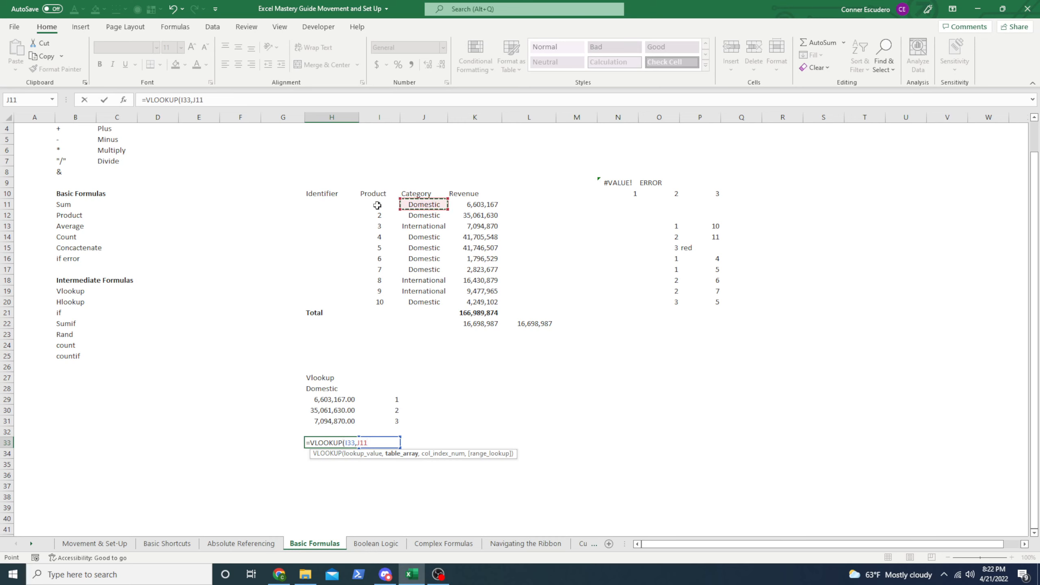
pyautogui.moveTo(376, 204); pyautogui.dragTo(475, 305)
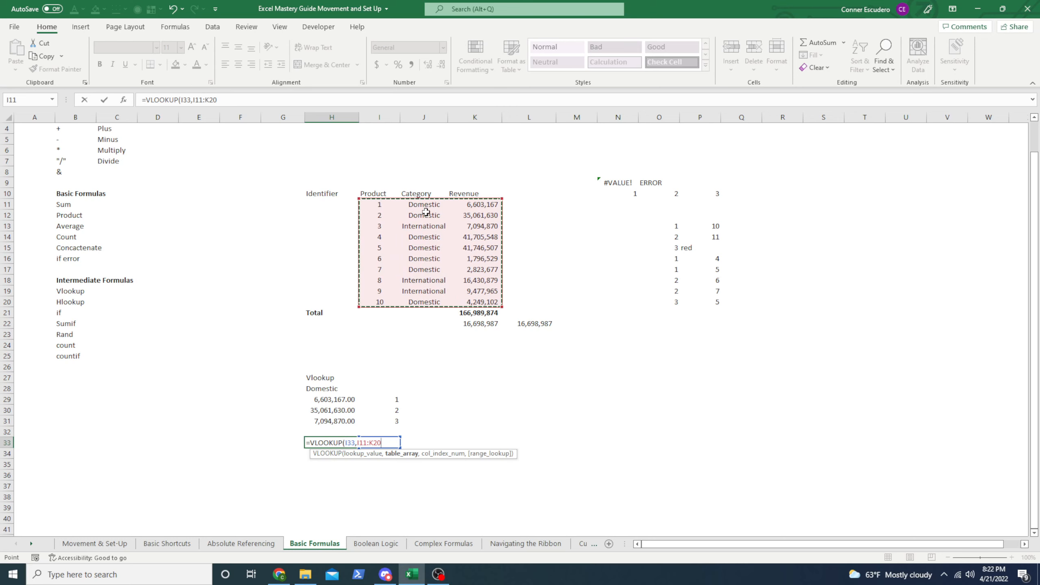
pyautogui.moveTo(428, 199); pyautogui.dragTo(475, 302)
pyautogui.press('Return')
pyautogui.press('Return')
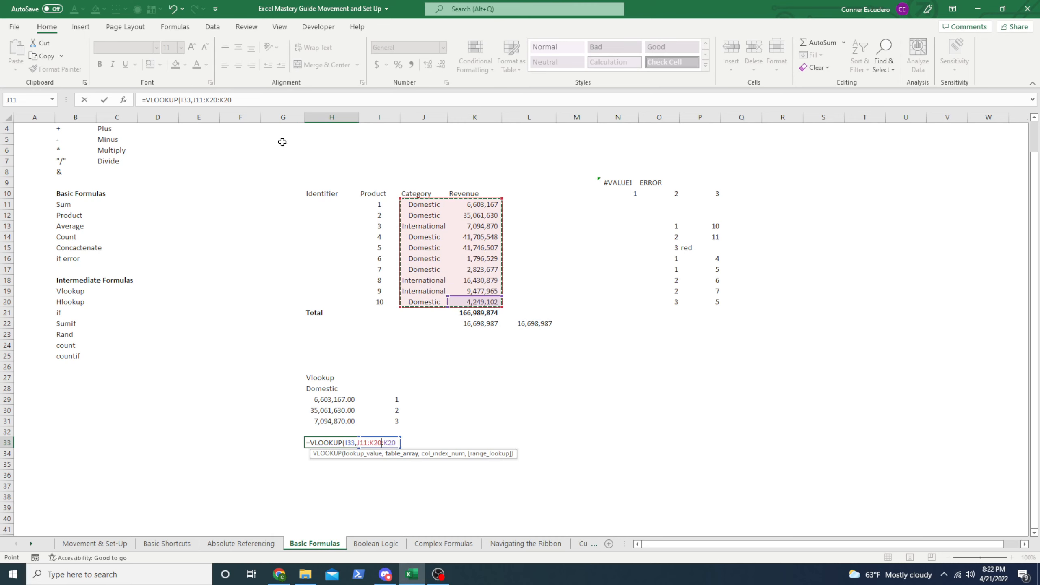
pyautogui.press('F4')
# Complete the VLOOKUP in H33 with column index 2 and 0 for an exact match, removing the stray :K20 reference.
pyautogui.write(',')
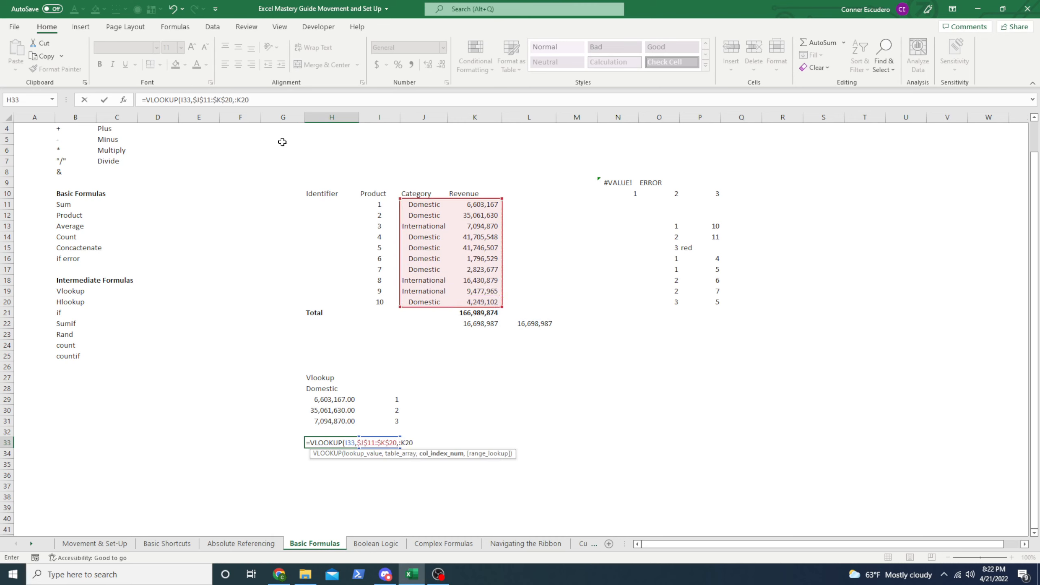
pyautogui.write('2')
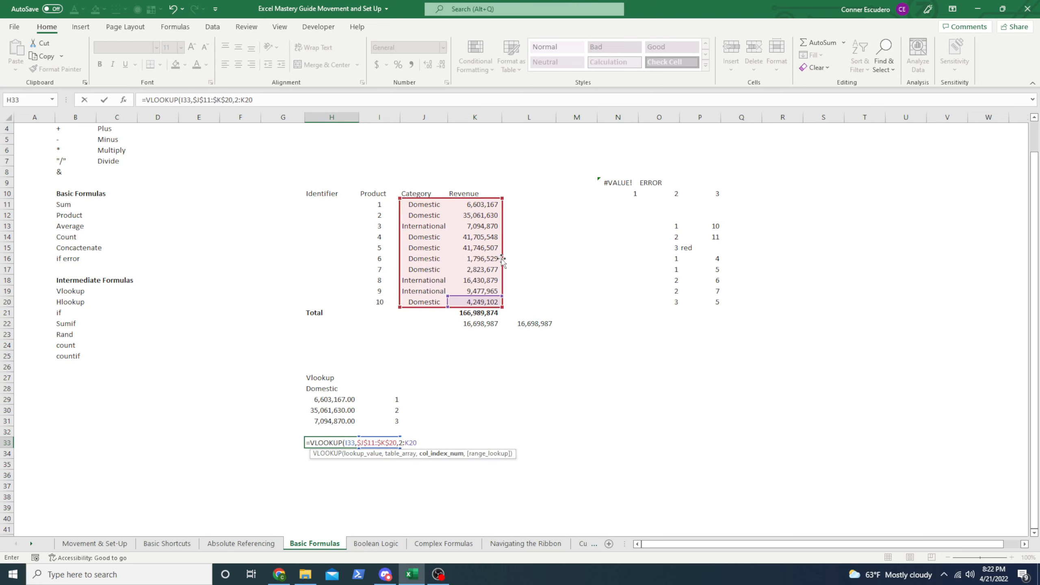
pyautogui.moveTo(269, 100); pyautogui.dragTo(242, 101)
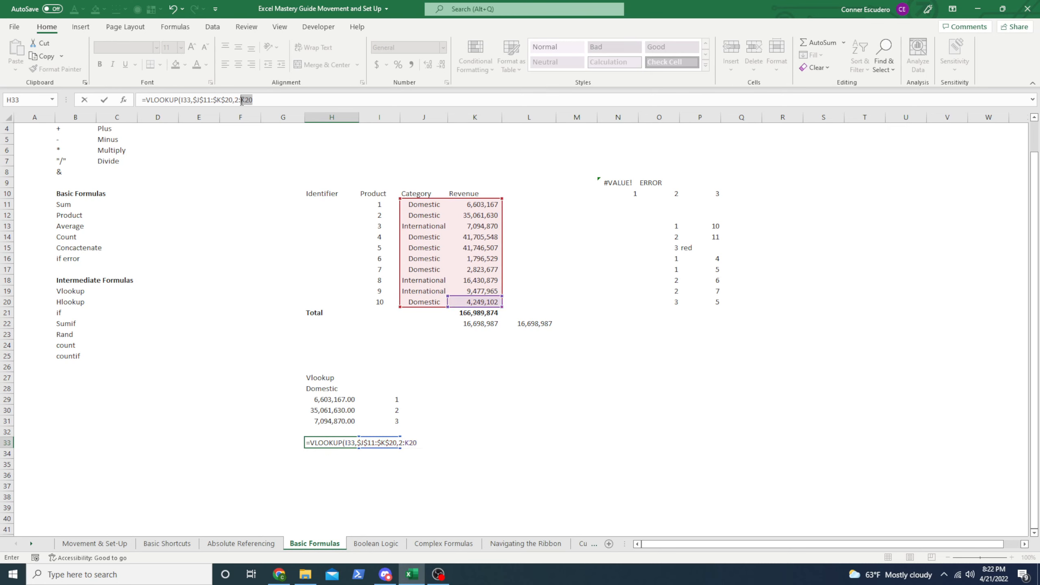
pyautogui.press('BackSpace')
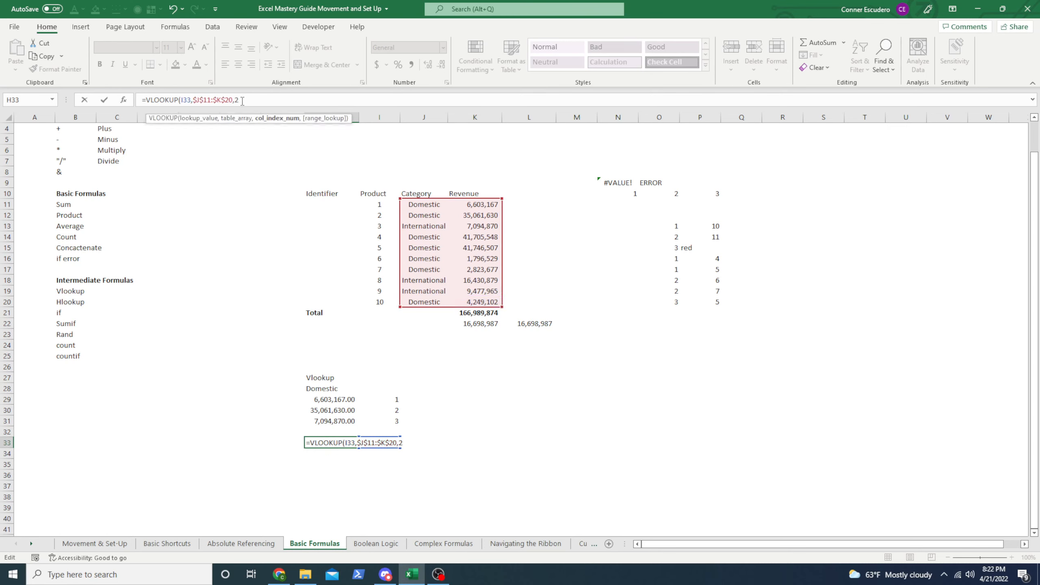
pyautogui.write(',0)')
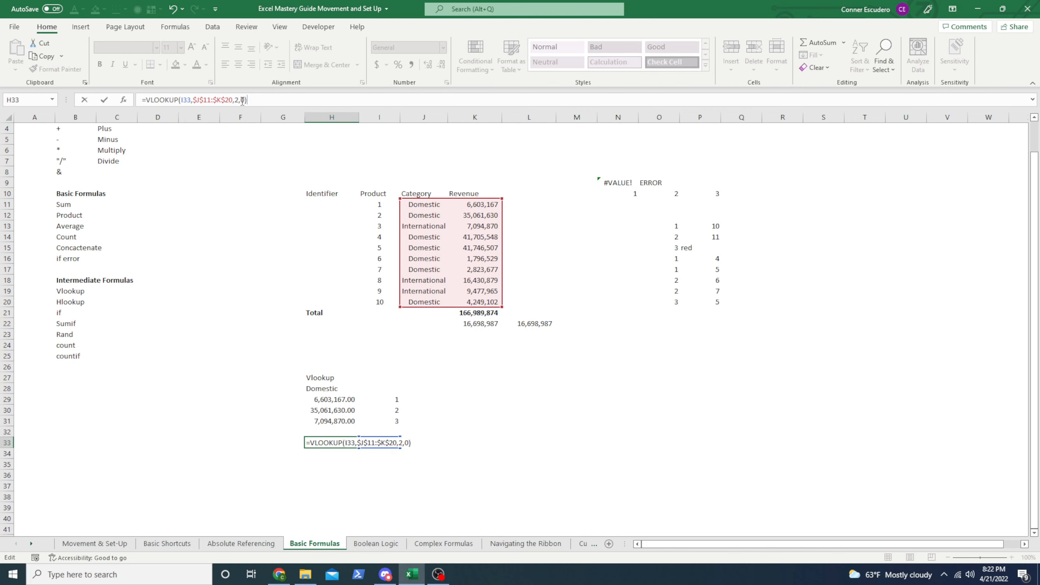
pyautogui.press('Return')
# Apply the comma number style to the VLOOKUP result in H33.
pyautogui.press('Up')
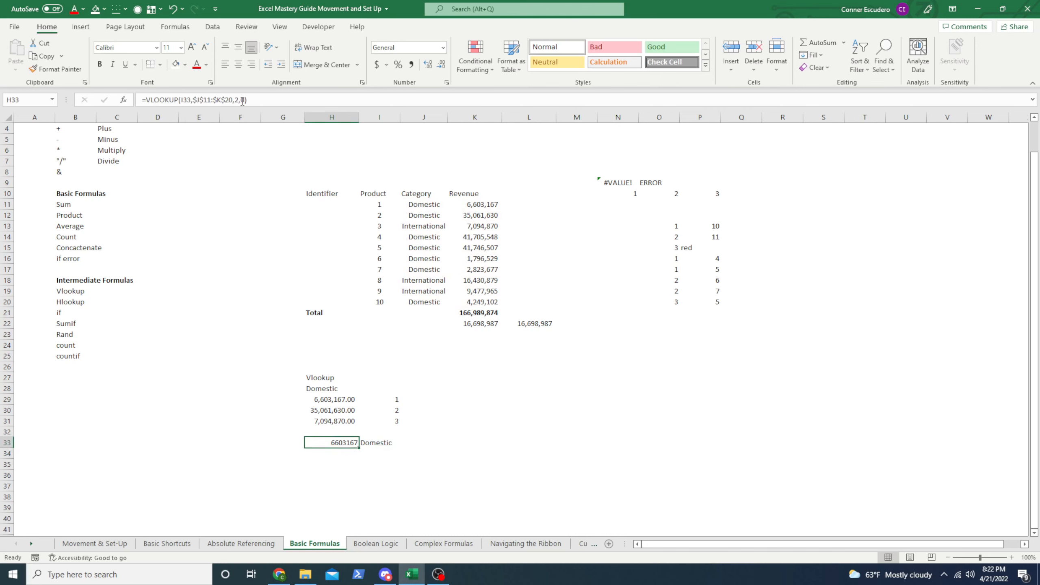
pyautogui.hotkey('alt', 'h')
pyautogui.press('k')
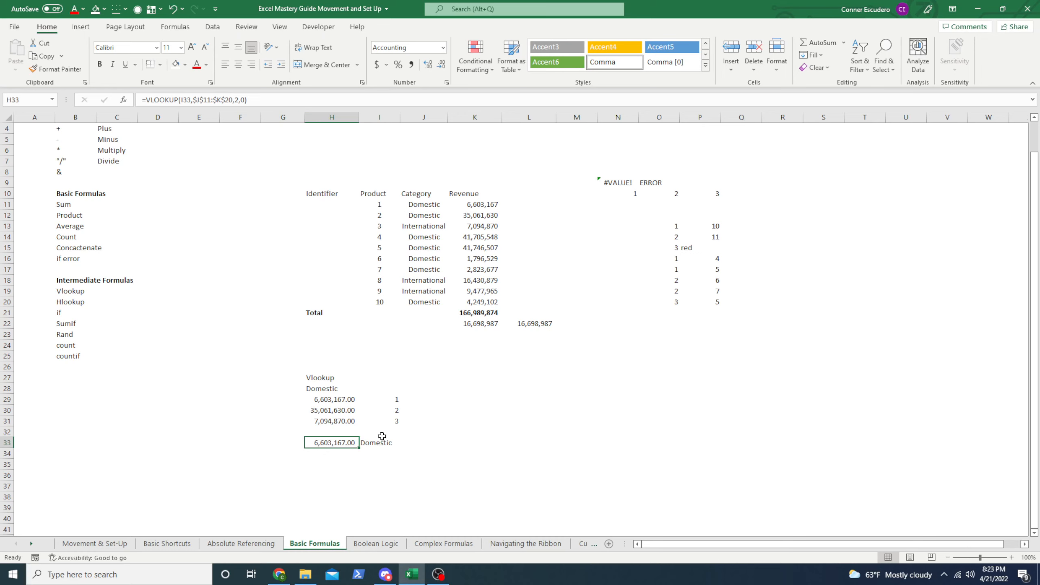
# Compare the lookup in H33 with the product 1 row and the Category and Revenue range J11:K20.
pyautogui.moveTo(383, 205); pyautogui.dragTo(482, 204)
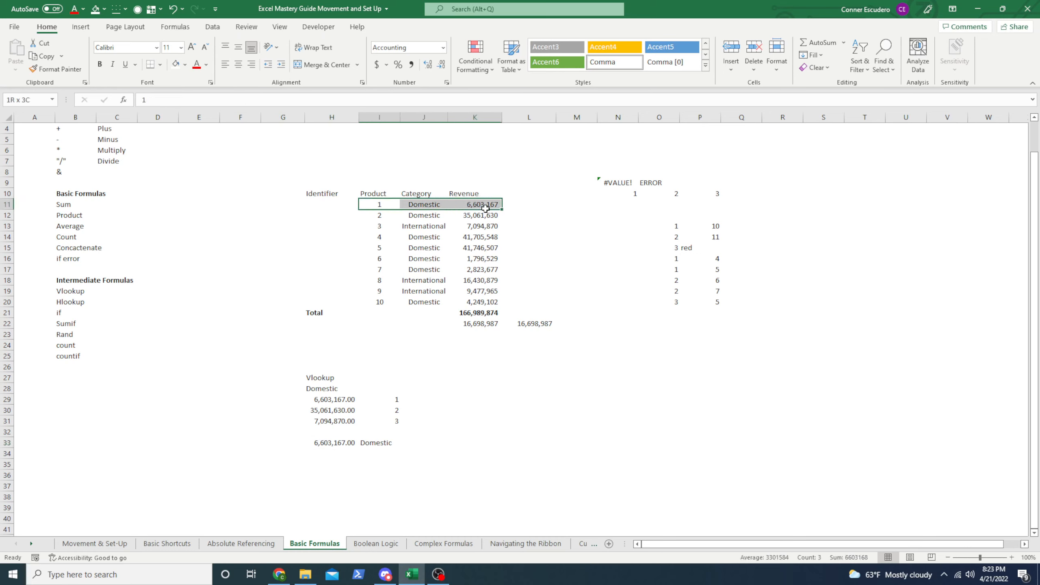
pyautogui.click(430, 204)
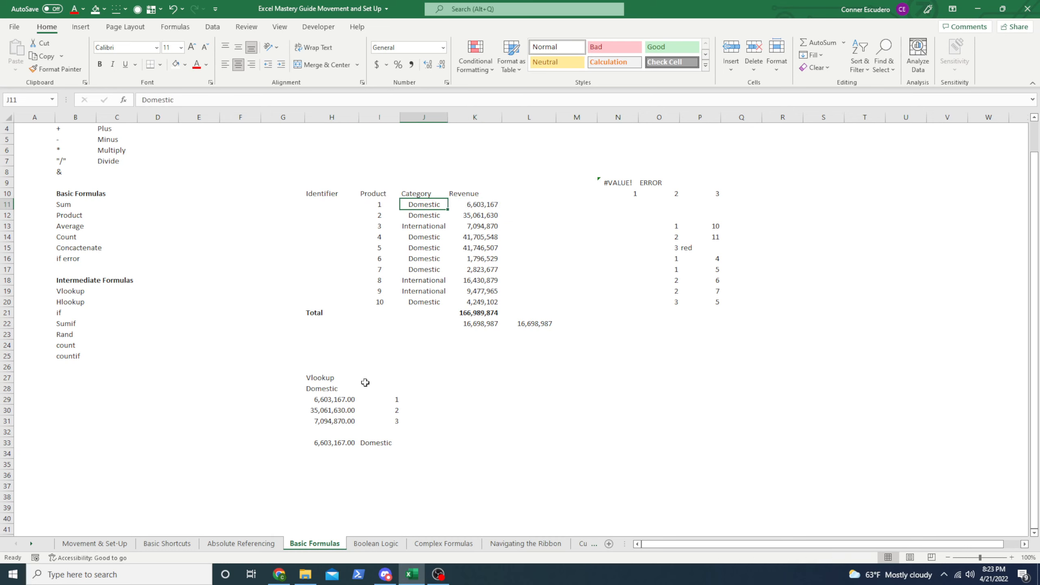
pyautogui.moveTo(436, 205); pyautogui.dragTo(463, 302)
pyautogui.click(434, 206)
pyautogui.moveTo(433, 206); pyautogui.dragTo(448, 298)
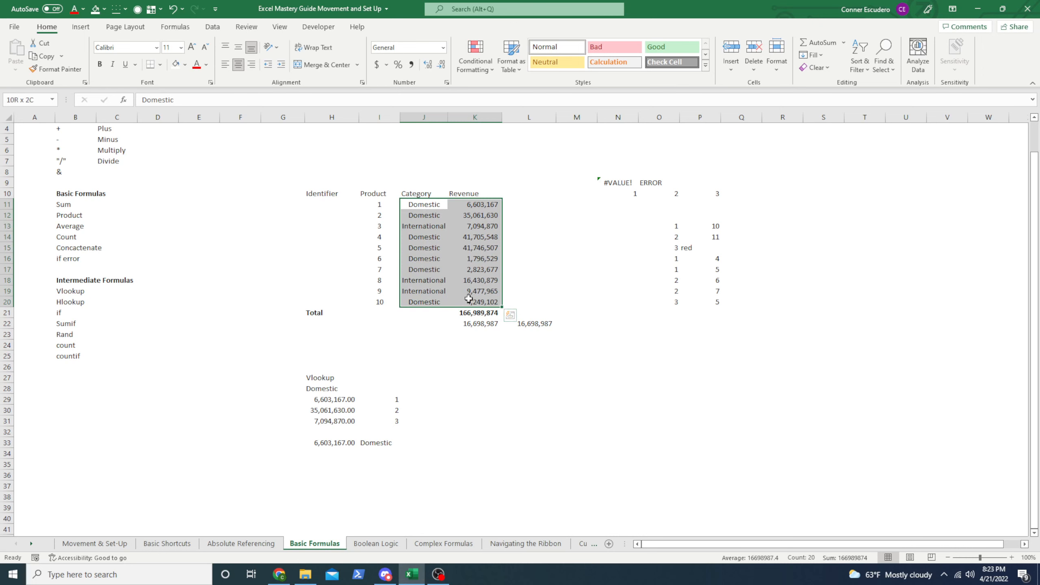
# Set the lookup value in I33 to International.
pyautogui.click(369, 441)
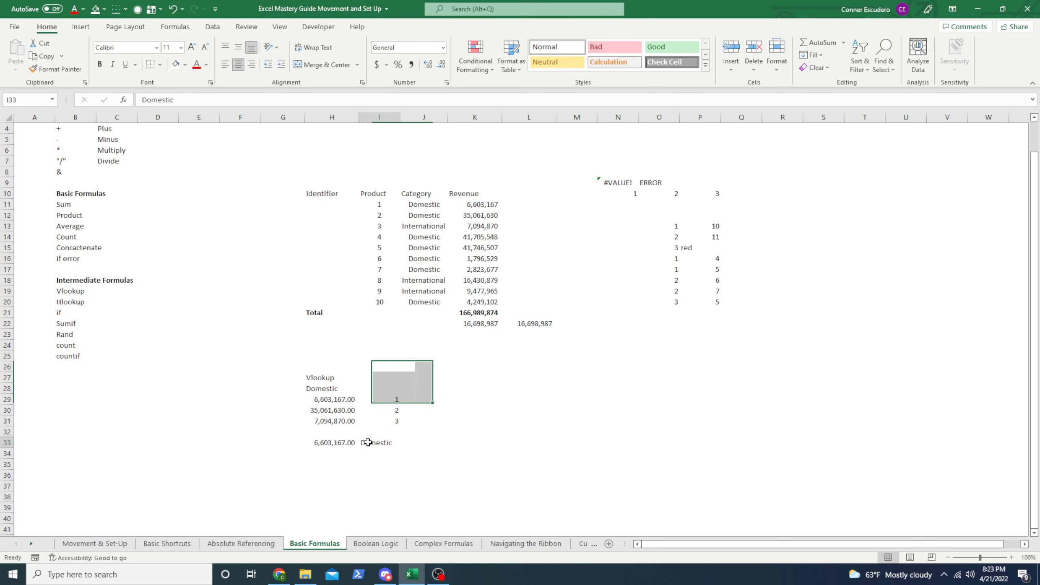
pyautogui.write('International')
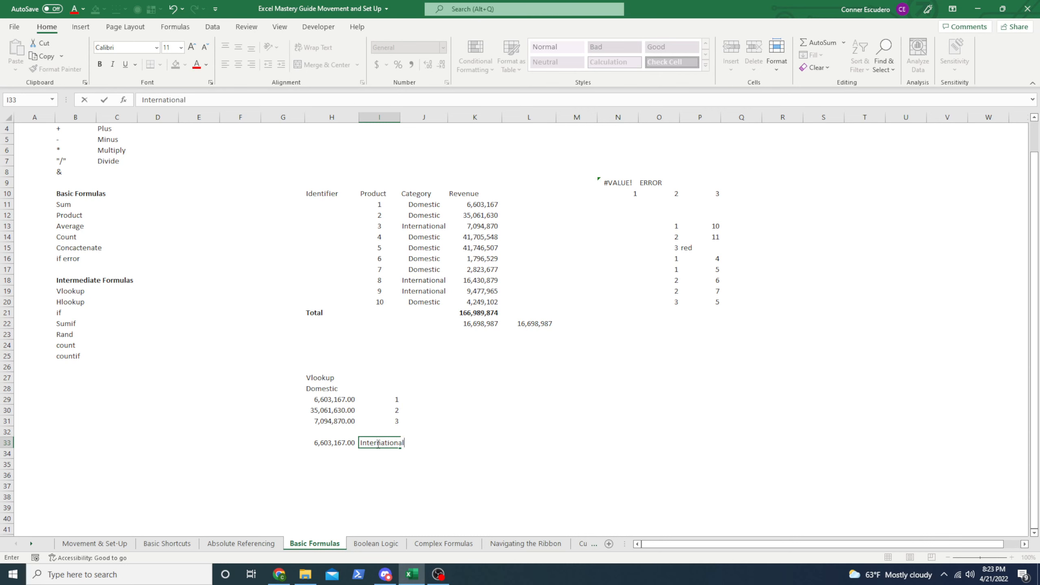
pyautogui.press('Return')
pyautogui.click(377, 444)
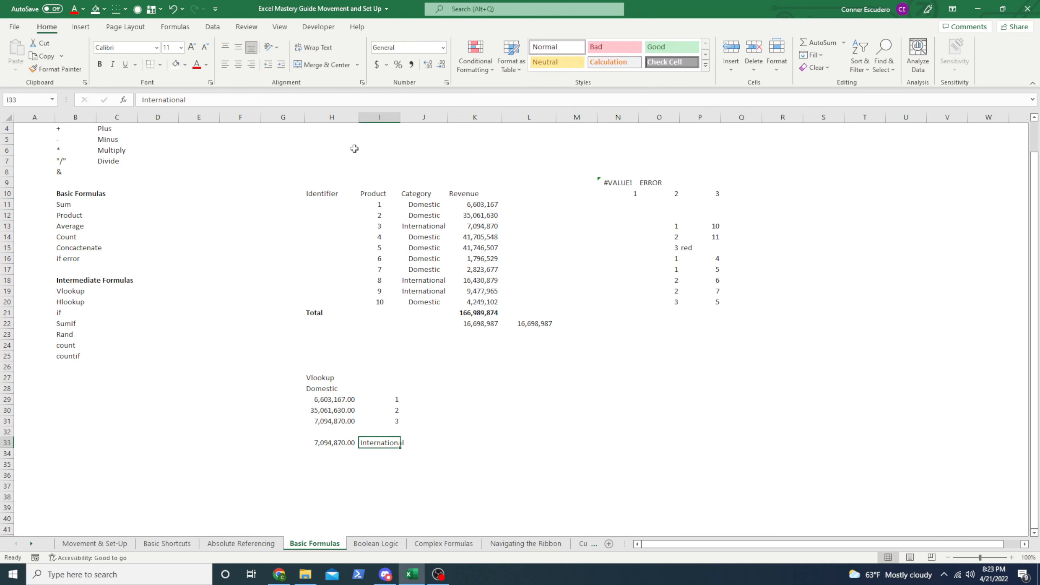
# Compare the lookup with the product 3 revenue in K13, and undo the last change to the lookup value in I33.
pyautogui.moveTo(418, 194); pyautogui.dragTo(479, 303)
pyautogui.click(480, 228)
pyautogui.click(382, 442)
pyautogui.hotkey('ctrl', 'z')
pyautogui.click(348, 457)
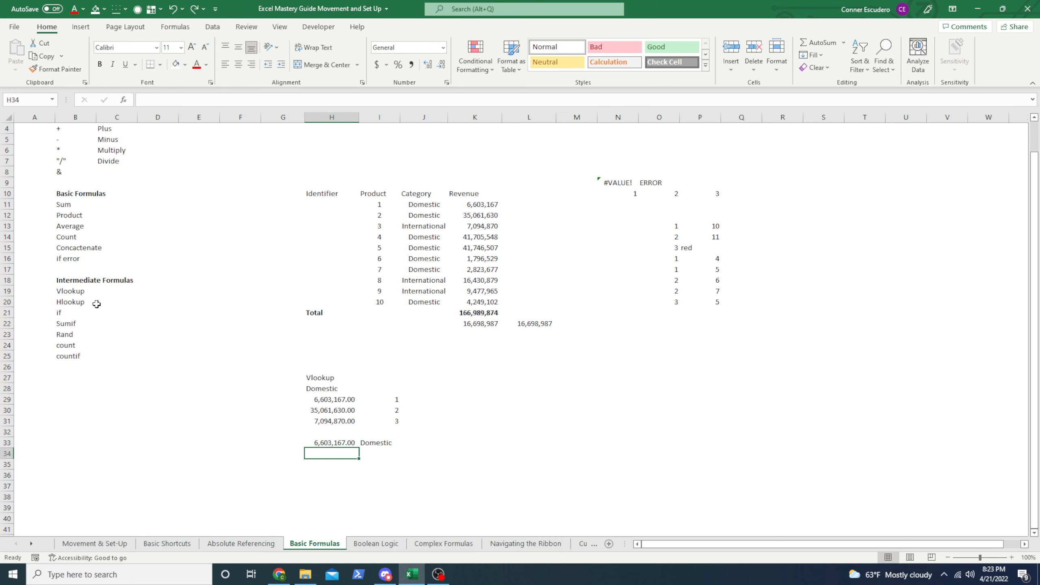
# Examine the Sumif entry in the formula list, the Category and Revenue columns, and the VLOOKUP in H33.
pyautogui.click(67, 323)
pyautogui.click(342, 451)
pyautogui.rightClick(480, 347)
pyautogui.press('Escape')
pyautogui.moveTo(485, 204); pyautogui.dragTo(480, 313)
pyautogui.click(424, 324)
pyautogui.click(355, 454)
pyautogui.moveTo(425, 209); pyautogui.dragTo(423, 302)
pyautogui.click(343, 457)
pyautogui.click(341, 445)
pyautogui.click(453, 379)
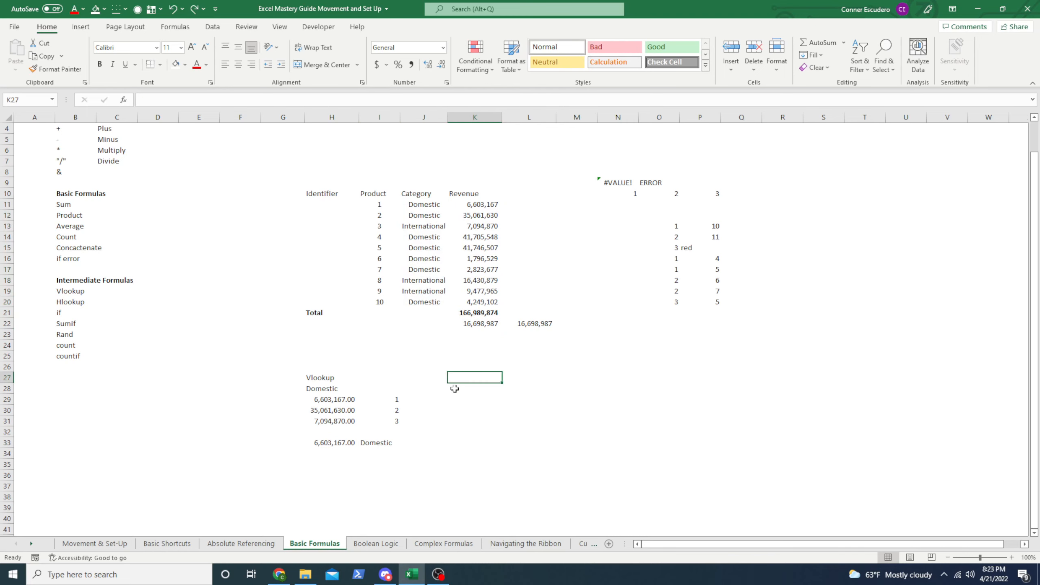
# Start a formula in J33 that adds the Domestic revenues of products 1 and 2, K11+K12.
pyautogui.press('Left')
pyautogui.press('Down')
pyautogui.press('Down')
pyautogui.press('Down')
pyautogui.press('Down')
pyautogui.press('Down')
pyautogui.press('Down')
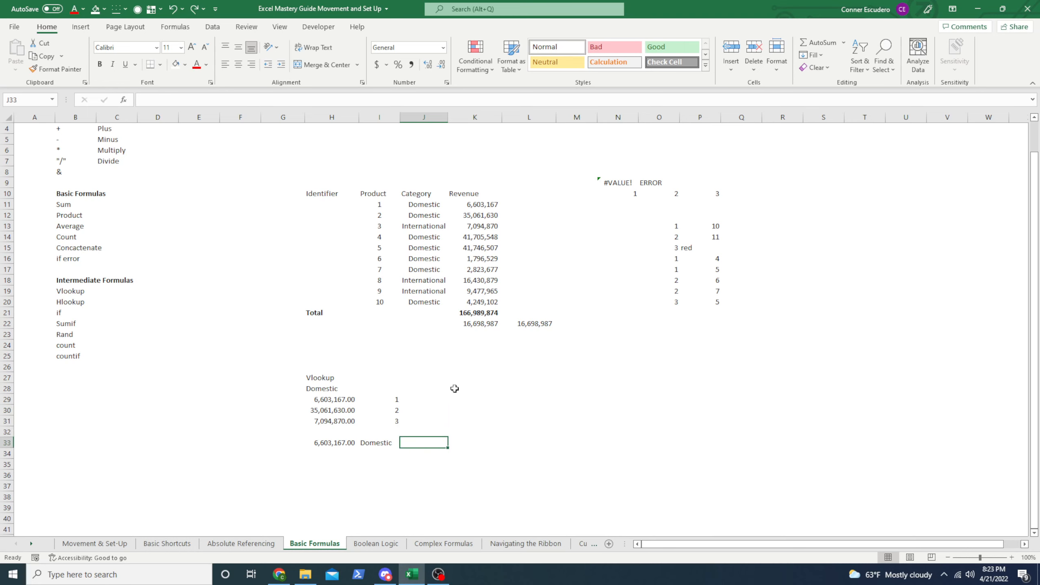
pyautogui.write('=')
pyautogui.press('Up')
pyautogui.press('Up')
pyautogui.press('Up')
pyautogui.press('Up')
pyautogui.press('Up')
pyautogui.press('Up')
pyautogui.press('Up')
pyautogui.press('Up')
pyautogui.press('Up')
pyautogui.press('Up')
pyautogui.press('Up')
pyautogui.press('Up')
pyautogui.press('Up')
pyautogui.press('Up')
pyautogui.press('Up')
pyautogui.press('Up')
pyautogui.press('Up')
pyautogui.press('Up')
pyautogui.press('Up')
pyautogui.press('Up')
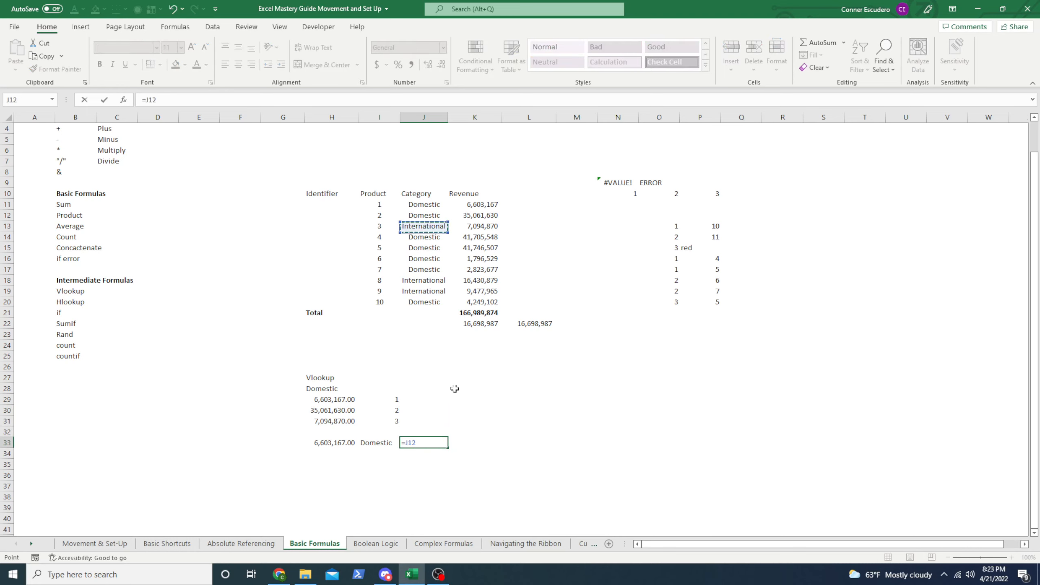
pyautogui.press('Up')
pyautogui.press('Right')
pyautogui.write('+')
pyautogui.press('Up')
pyautogui.press('Up')
pyautogui.press('Up')
pyautogui.press('Up')
pyautogui.press('Up')
pyautogui.press('Up')
pyautogui.press('Up')
pyautogui.press('Up')
pyautogui.press('Up')
pyautogui.press('Up')
pyautogui.press('Up')
pyautogui.press('Up')
pyautogui.press('Up')
pyautogui.press('Up')
pyautogui.press('Up')
pyautogui.press('Up')
pyautogui.press('Up')
pyautogui.press('Up')
pyautogui.press('Up')
pyautogui.press('Up')
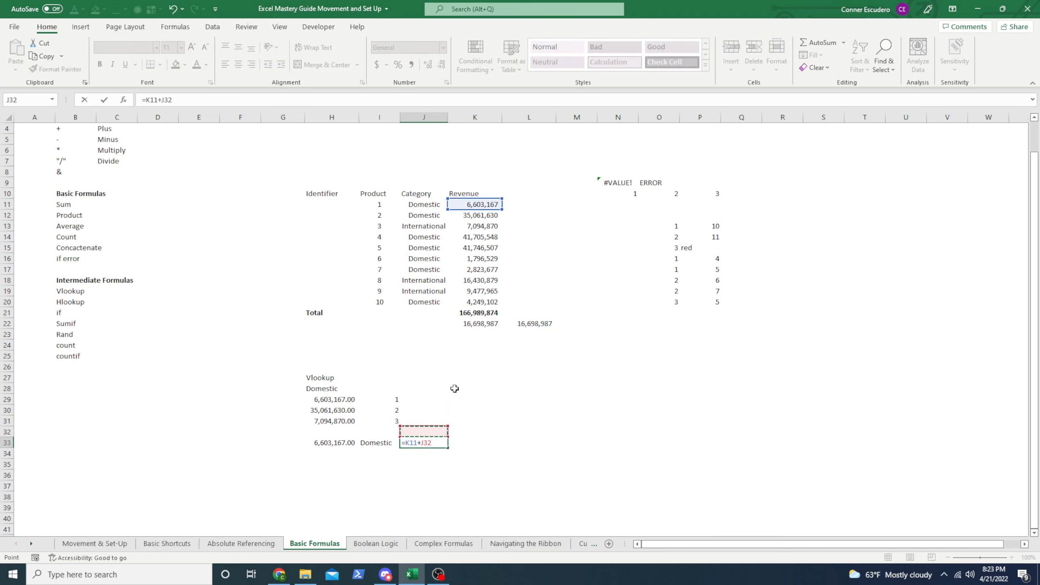
pyautogui.press('Right')
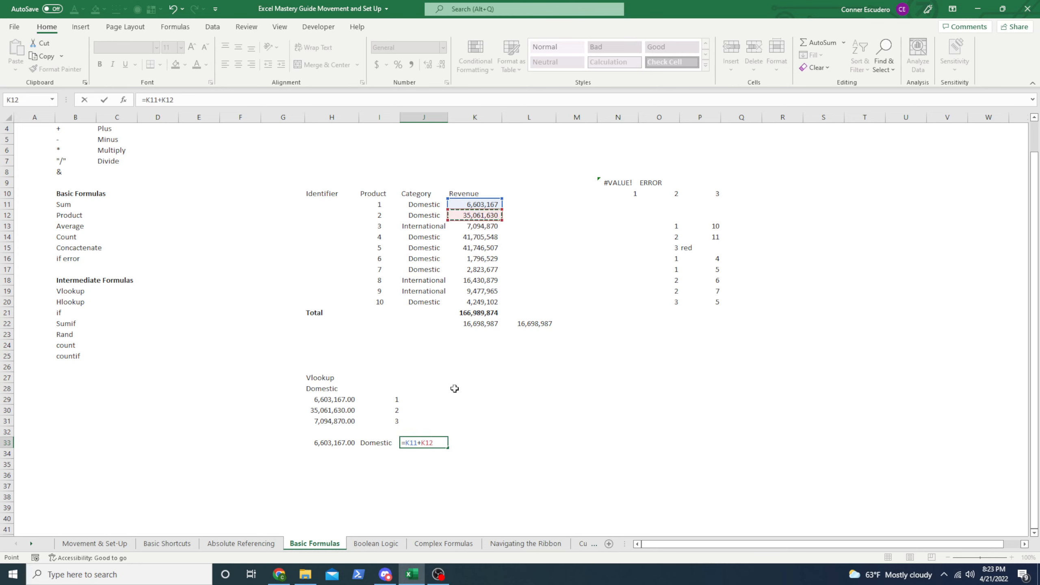
# Extend the formula in J33 with a SUM function over the Domestic revenues K14:K17.
pyautogui.write('+sum')
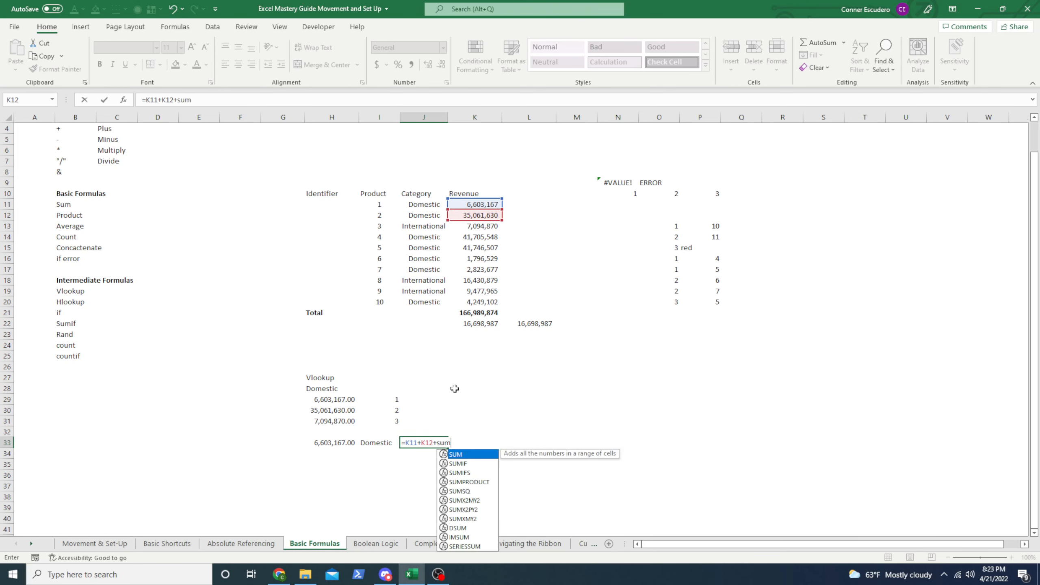
pyautogui.press('Tab')
pyautogui.press('Up')
pyautogui.press('Up')
pyautogui.press('Up')
pyautogui.press('Up')
pyautogui.press('Up')
pyautogui.press('Up')
pyautogui.press('Up')
pyautogui.press('Up')
pyautogui.press('Up')
pyautogui.press('Up')
pyautogui.press('Up')
pyautogui.press('Up')
pyautogui.press('Up')
pyautogui.press('Up')
pyautogui.press('Up')
pyautogui.press('Up')
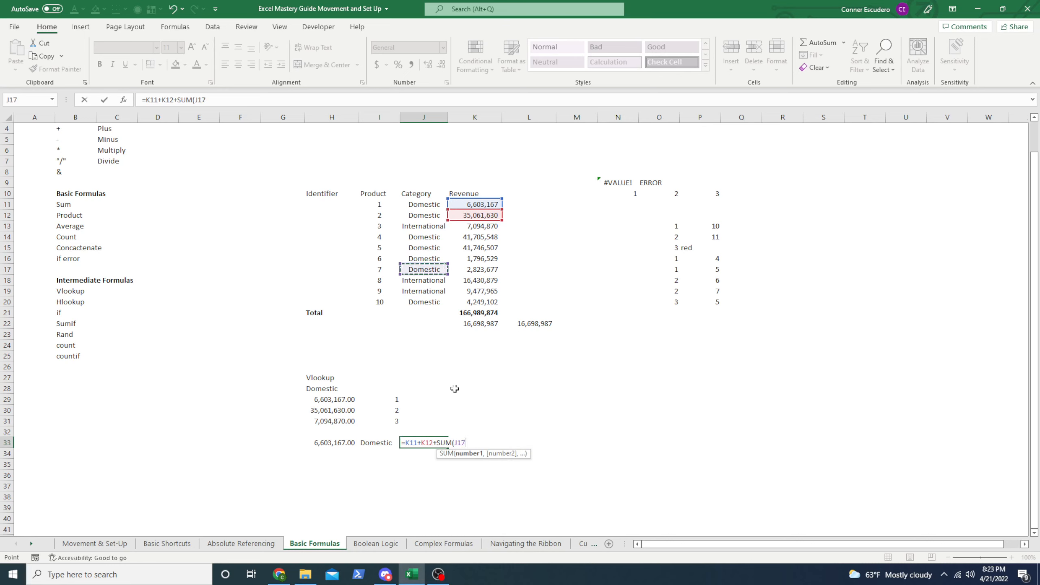
pyautogui.press('Up')
pyautogui.press('Up')
pyautogui.press('Up')
pyautogui.press('Right')
pyautogui.hotkey('shift', 'Down')
pyautogui.hotkey('shift', 'Down')
pyautogui.hotkey('shift', 'Down')
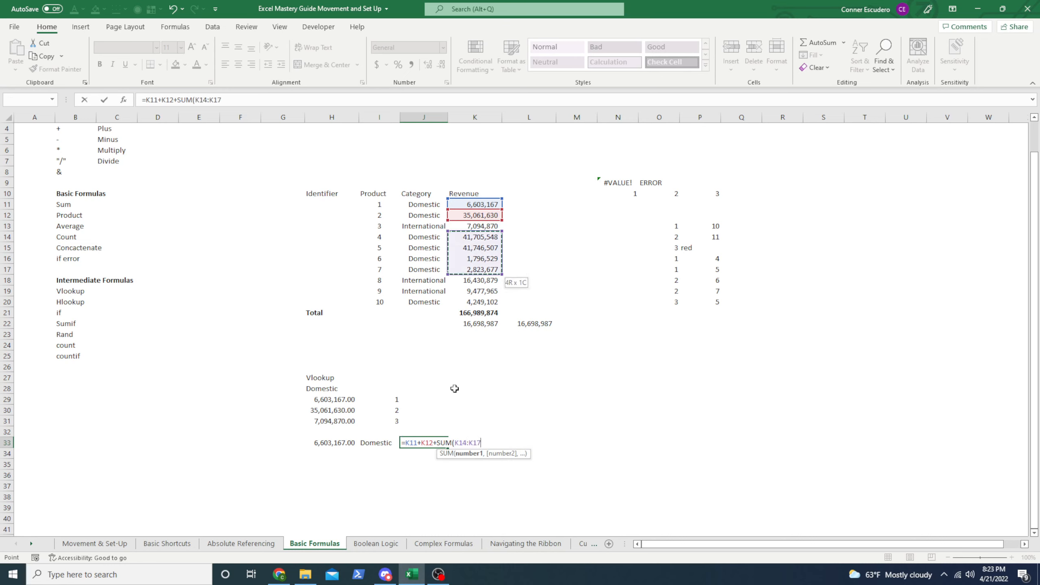
# Add K20 as the second SUM argument and complete the formula in J33.
pyautogui.write(',')
pyautogui.press('Up')
pyautogui.press('Up')
pyautogui.press('Up')
pyautogui.press('Up')
pyautogui.press('Up')
pyautogui.press('Up')
pyautogui.press('Up')
pyautogui.press('Up')
pyautogui.press('Up')
pyautogui.press('Up')
pyautogui.press('Up')
pyautogui.press('Up')
pyautogui.press('Up')
pyautogui.press('Up')
pyautogui.press('Up')
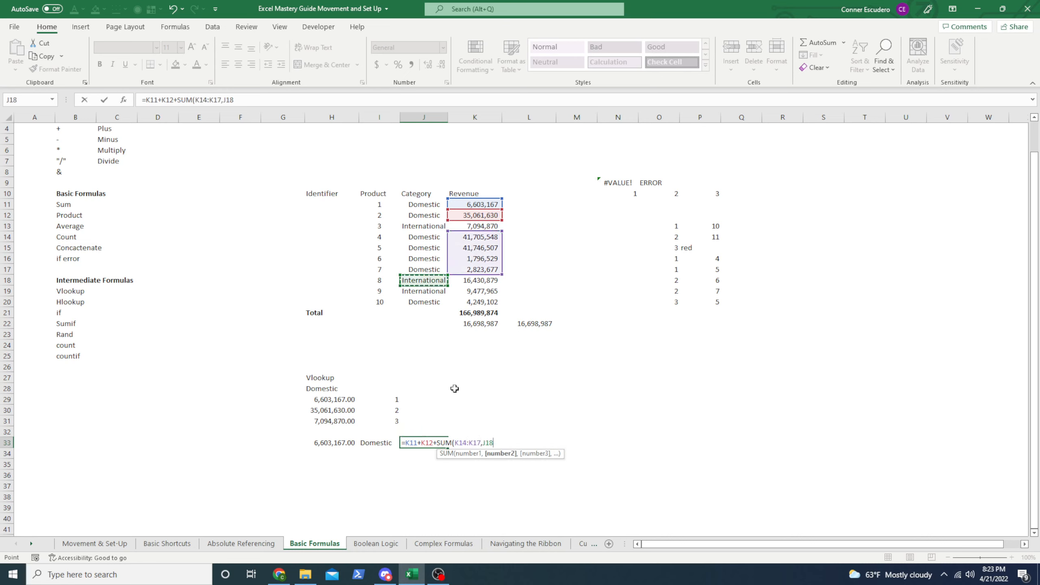
pyautogui.press('Down')
pyautogui.press('Down')
pyautogui.press('Right')
pyautogui.press('Return')
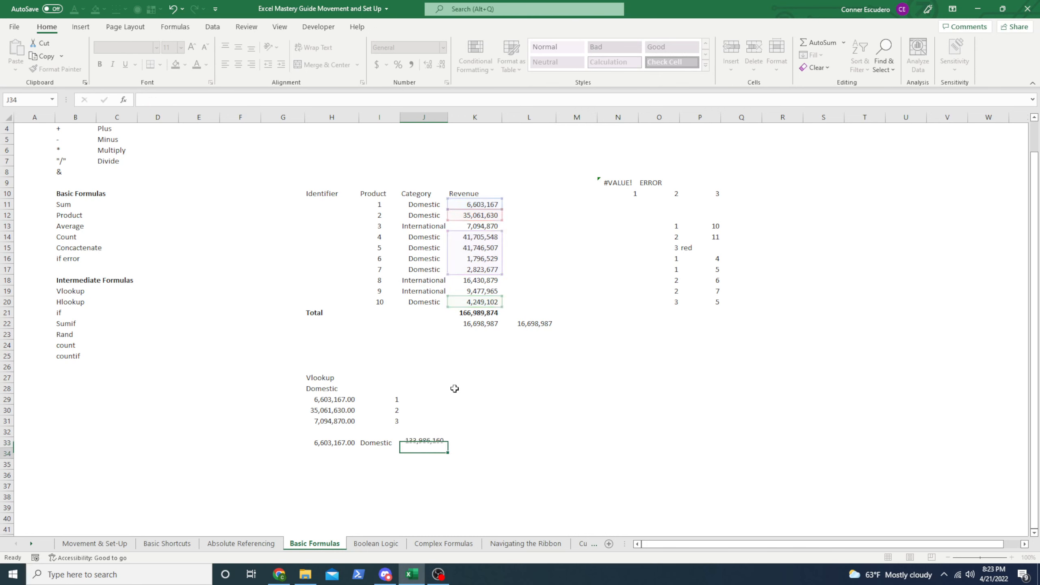
pyautogui.press('Up')
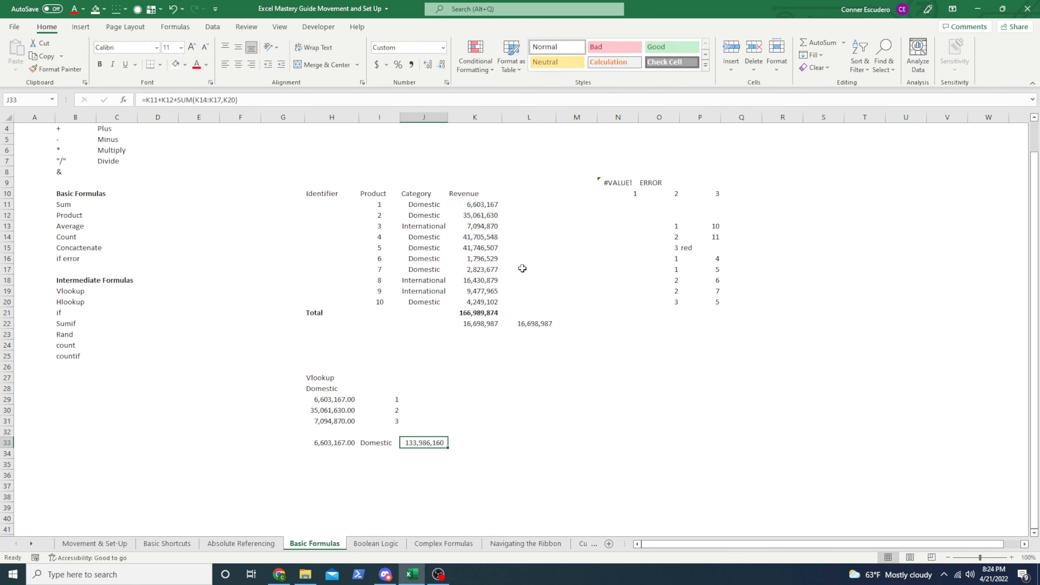
# Delete the VLOOKUP in H33 and start a SUMIF formula in its place.
pyautogui.click(374, 459)
pyautogui.press('Left')
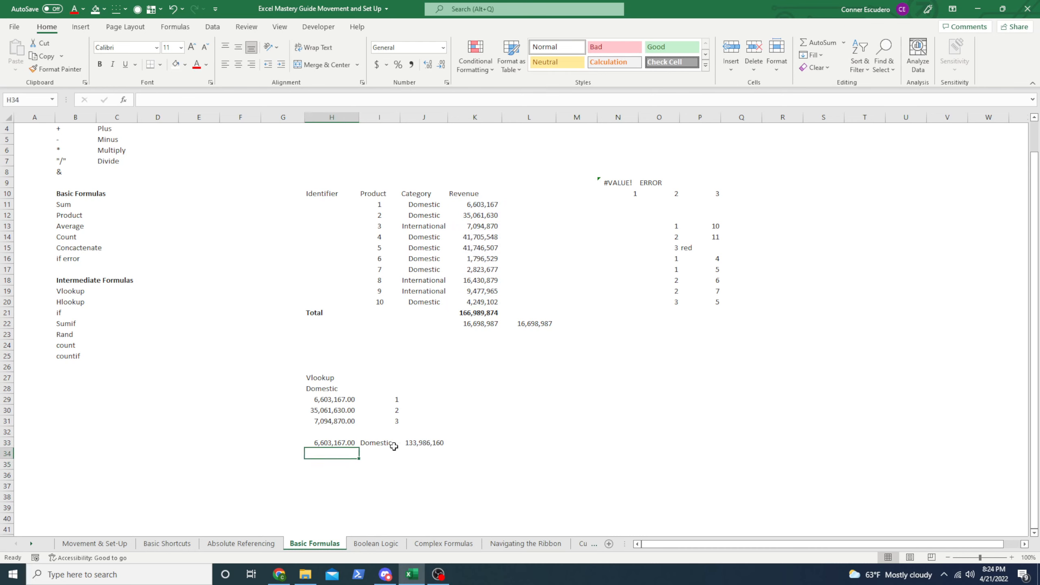
pyautogui.press('Up')
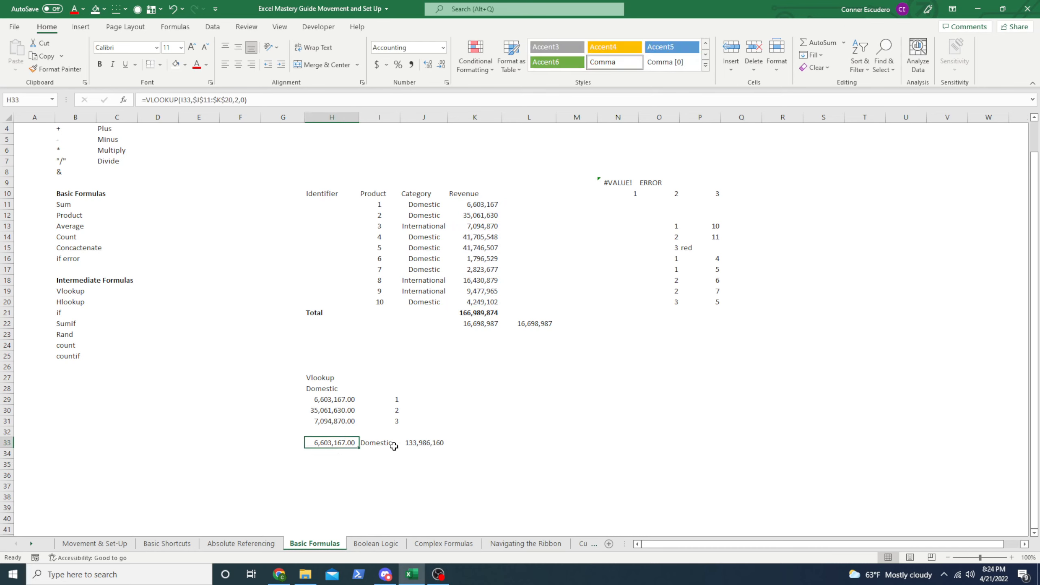
pyautogui.press('Delete')
pyautogui.write('=SUMIF(')
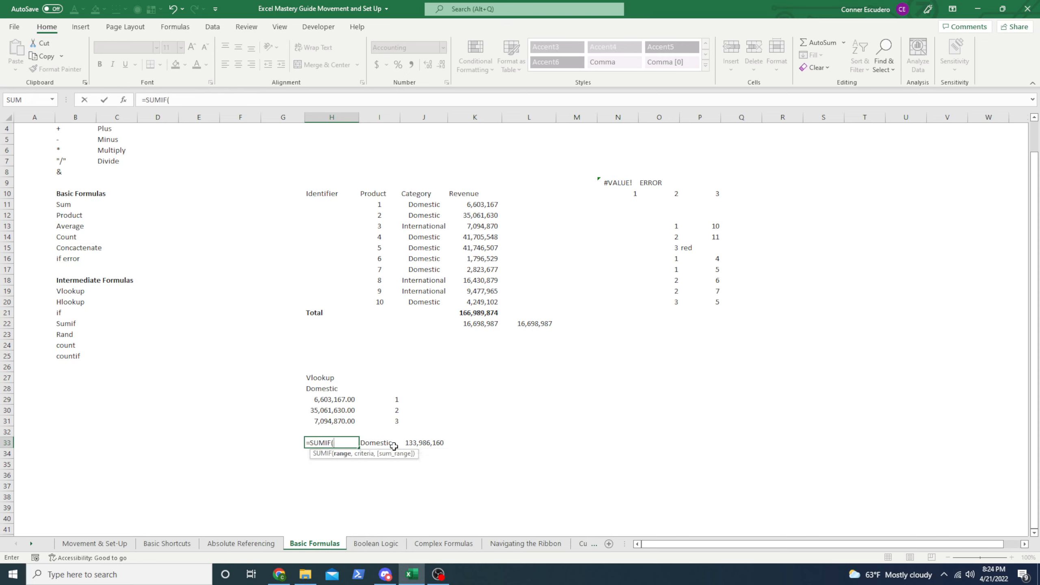
# Set the SUMIF range in H33 to the Category and Revenue data as the absolute range $J$11:$K$20.
pyautogui.press('Right')
pyautogui.press('Right')
pyautogui.press('Up')
pyautogui.press('Up')
pyautogui.press('Up')
pyautogui.press('Up')
pyautogui.press('Up')
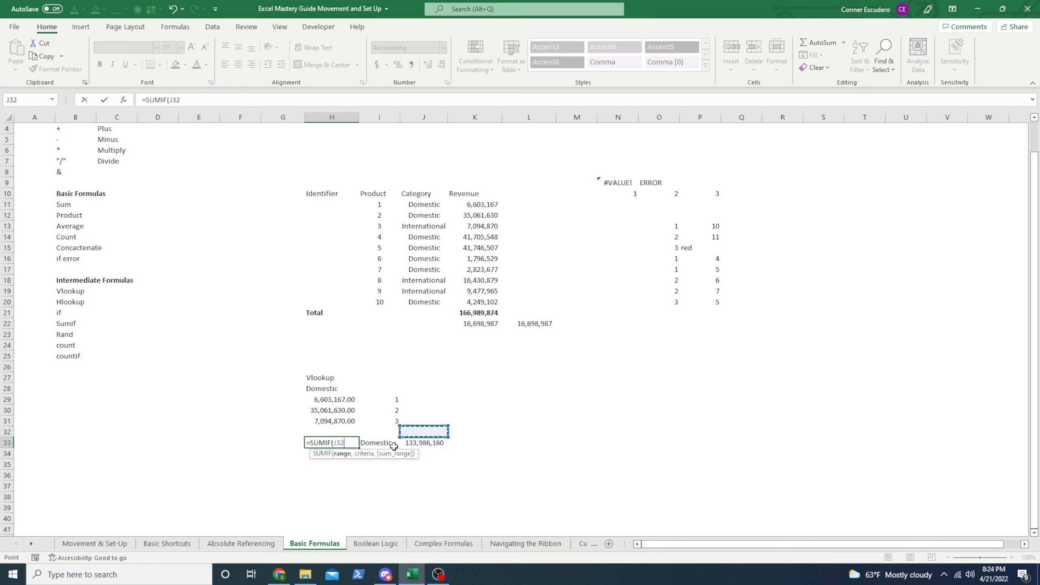
pyautogui.press('Up')
pyautogui.press('Up')
pyautogui.press('Up')
pyautogui.press('Up')
pyautogui.press('Up')
pyautogui.press('Up')
pyautogui.press('Up')
pyautogui.press('Up')
pyautogui.press('Up')
pyautogui.press('Up')
pyautogui.press('Up')
pyautogui.press('Up')
pyautogui.press('Up')
pyautogui.press('Up')
pyautogui.press('Up')
pyautogui.press('Up')
pyautogui.press('Up')
pyautogui.hotkey('shift', 'Right')
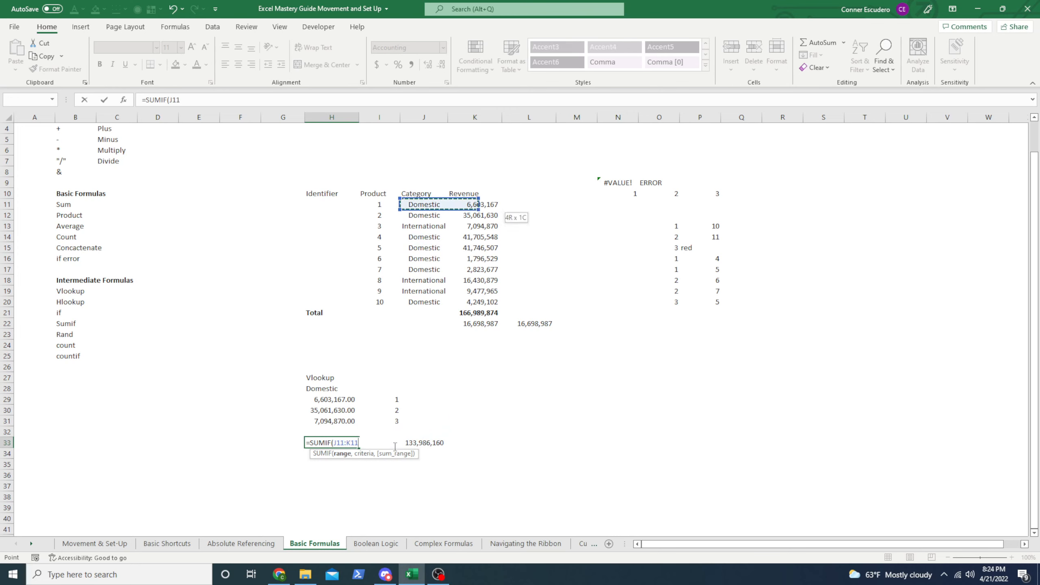
pyautogui.hotkey('shift', 'Down')
pyautogui.hotkey('shift', 'Down')
pyautogui.hotkey('shift', 'Down')
pyautogui.hotkey('shift', 'Down')
pyautogui.hotkey('shift', 'Down')
pyautogui.hotkey('shift', 'Down')
pyautogui.hotkey('shift', 'Down')
pyautogui.hotkey('shift', 'Down')
pyautogui.hotkey('shift', 'Down')
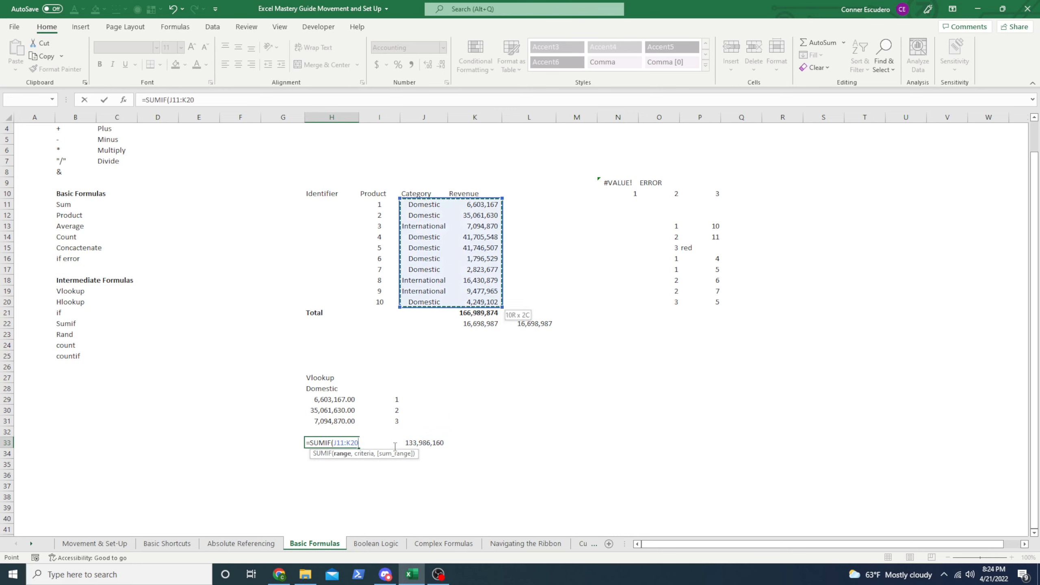
pyautogui.press('F4')
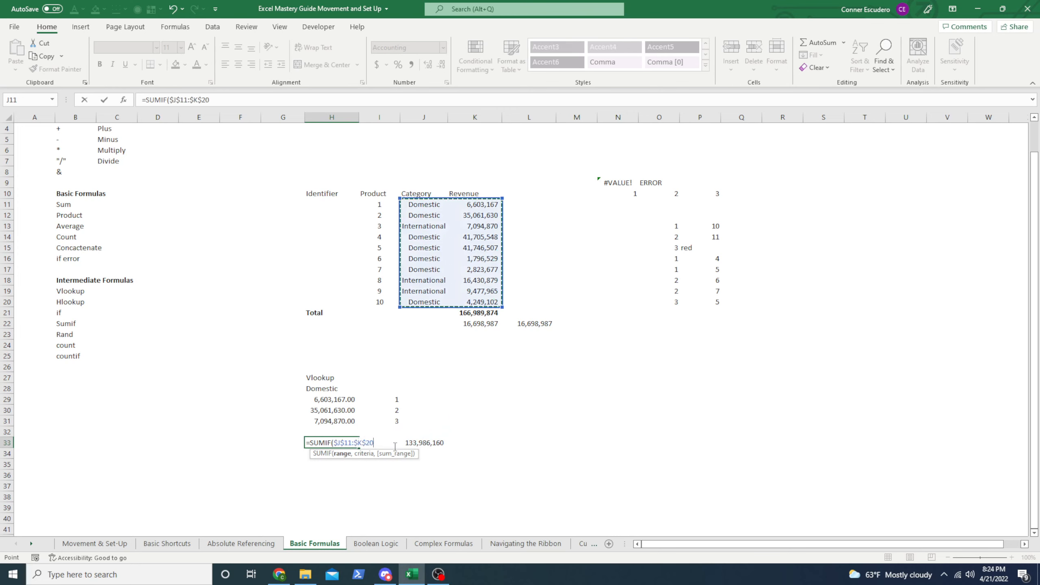
pyautogui.write(',')
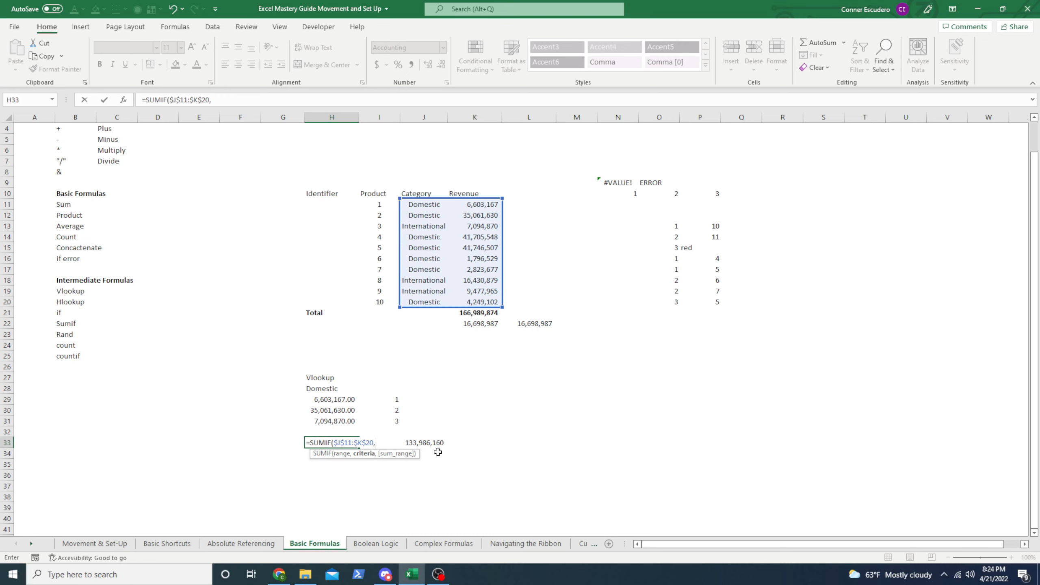
# Finish the SUMIF in H33 with I33 as the criterion and $K$11:$K$20 as the sum range.
pyautogui.click(393, 441)
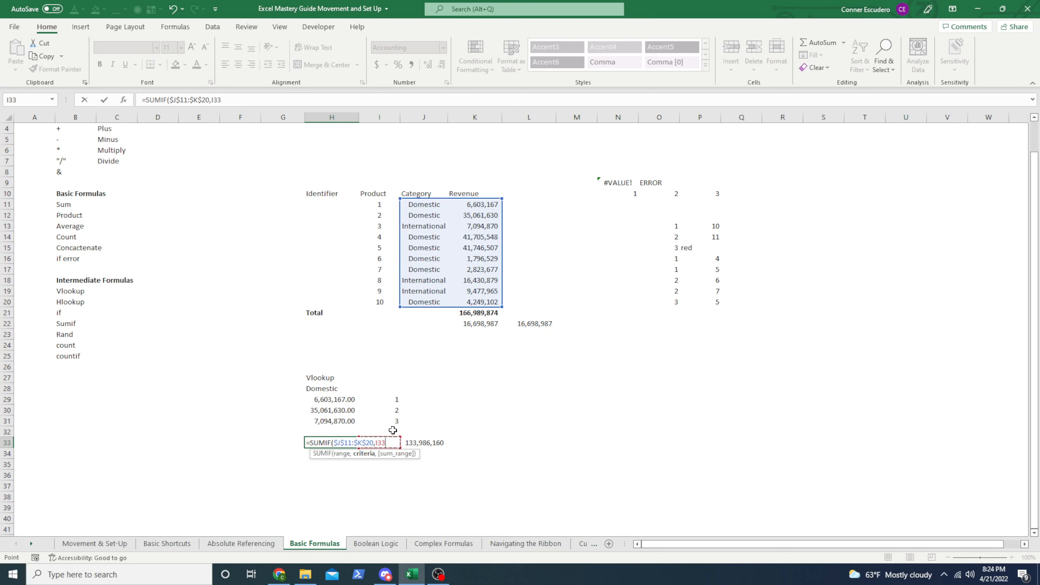
pyautogui.write(',')
pyautogui.press('Up')
pyautogui.press('Up')
pyautogui.press('Up')
pyautogui.press('Up')
pyautogui.press('Up')
pyautogui.press('Up')
pyautogui.press('Up')
pyautogui.press('Up')
pyautogui.press('Up')
pyautogui.press('Up')
pyautogui.press('Up')
pyautogui.press('Up')
pyautogui.press('Up')
pyautogui.press('Up')
pyautogui.press('Up')
pyautogui.press('Up')
pyautogui.press('Up')
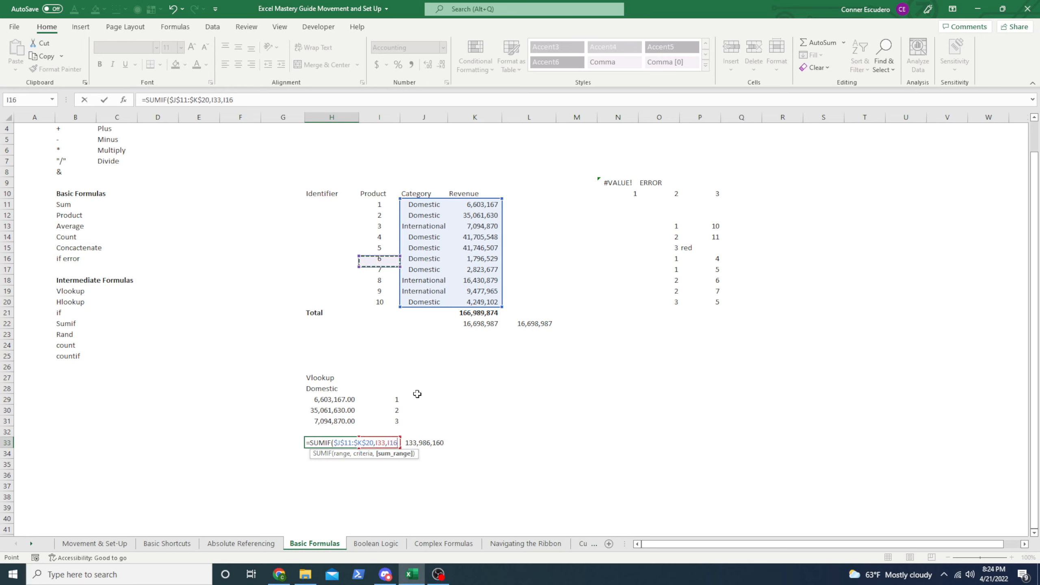
pyautogui.press('Right')
pyautogui.press('Right')
pyautogui.press('Up')
pyautogui.press('Up')
pyautogui.press('Up')
pyautogui.press('Up')
pyautogui.press('Up')
pyautogui.hotkey('shift', 'Down')
pyautogui.hotkey('shift', 'Down')
pyautogui.hotkey('shift', 'Down')
pyautogui.hotkey('shift', 'Down')
pyautogui.hotkey('shift', 'Down')
pyautogui.hotkey('shift', 'Down')
pyautogui.hotkey('shift', 'Down')
pyautogui.hotkey('shift', 'Down')
pyautogui.hotkey('shift', 'Down')
pyautogui.hotkey('shift', 'Down')
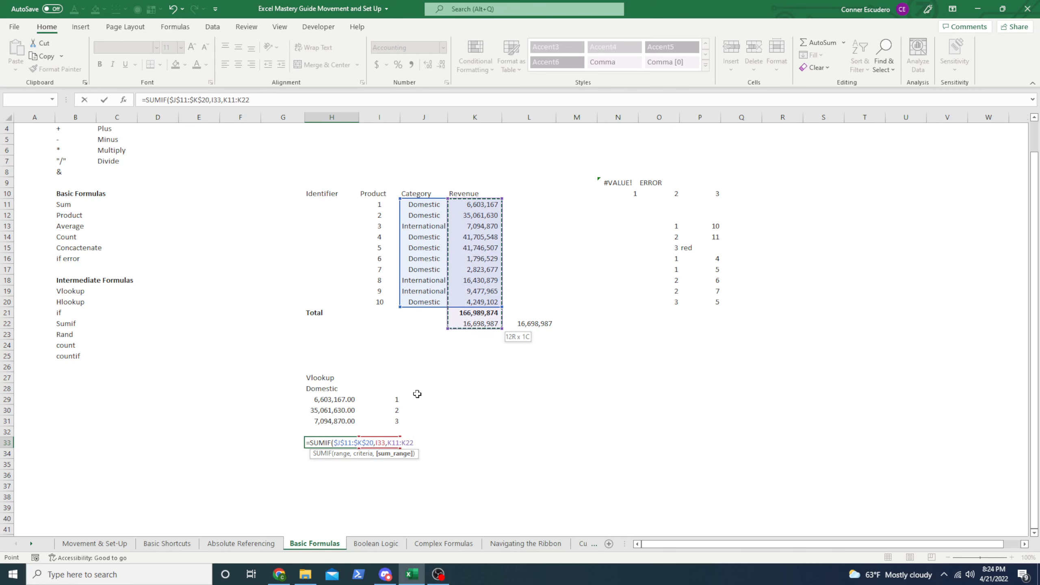
pyautogui.hotkey('shift', 'Up')
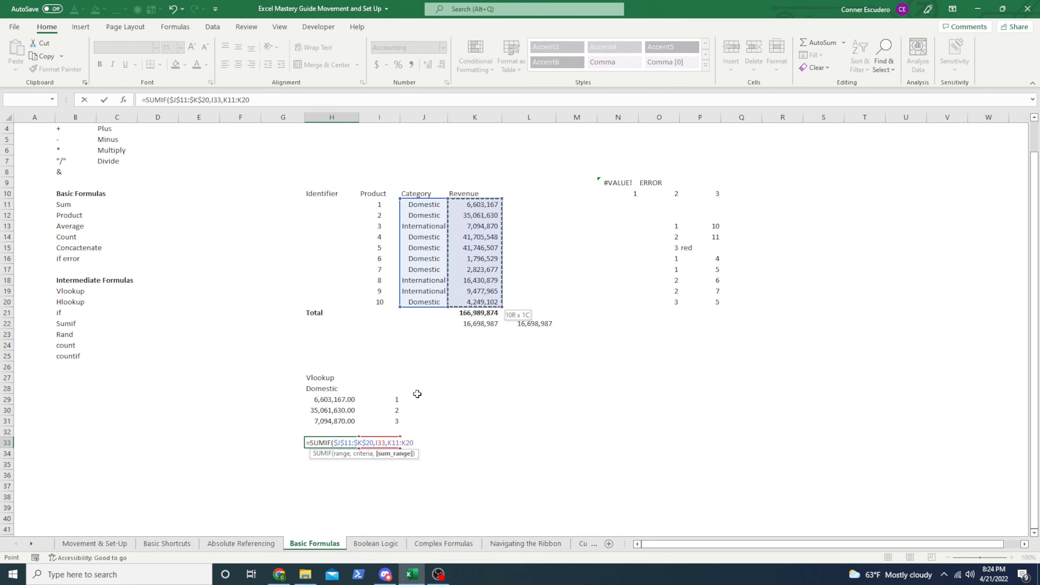
pyautogui.write(')')
pyautogui.press('Return')
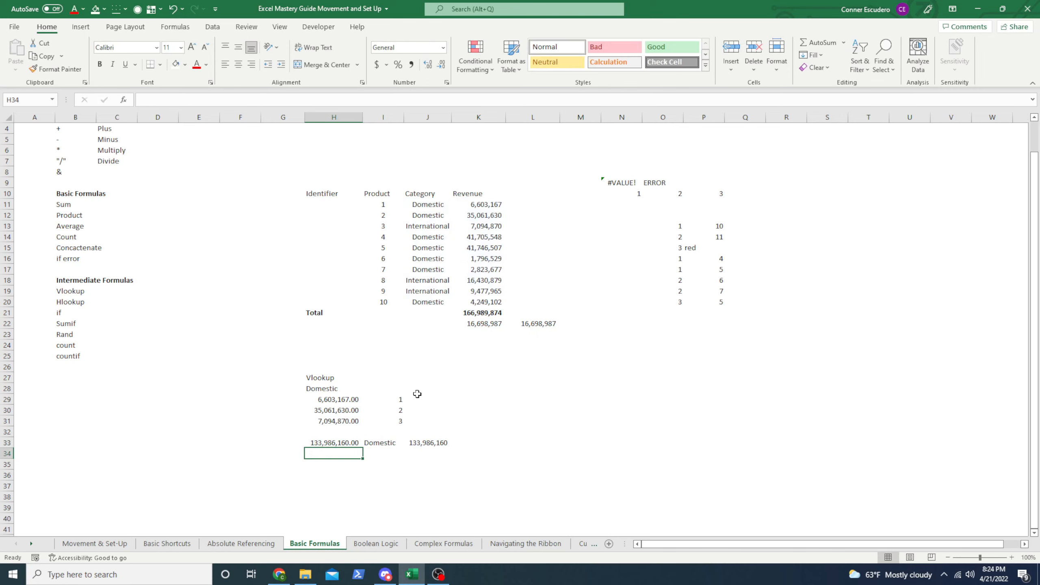
# Review the SUMIF arguments in H33 and compare the result with the manual sum in J33.
pyautogui.press('Up')
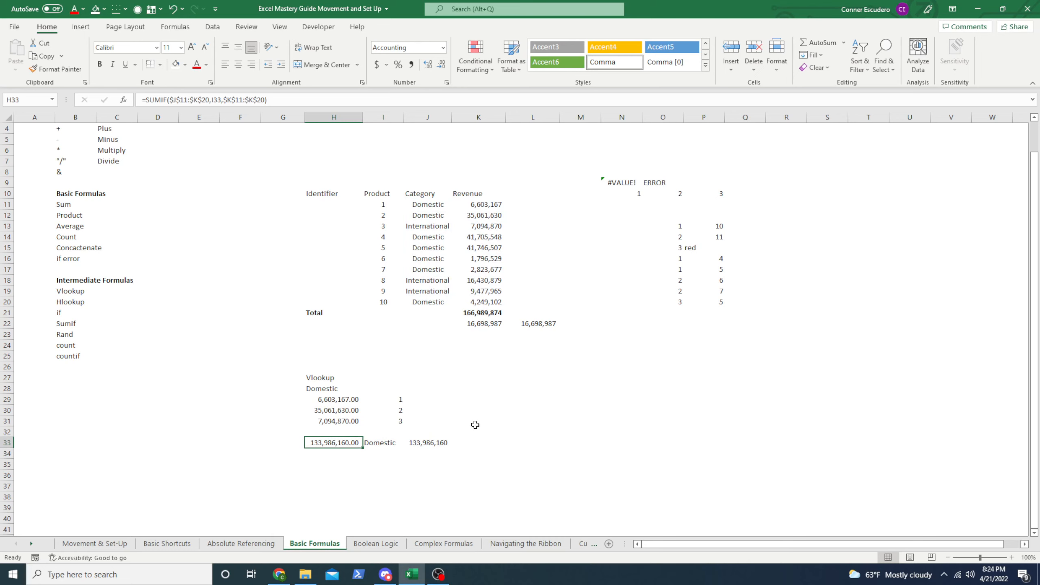
pyautogui.press('F2')
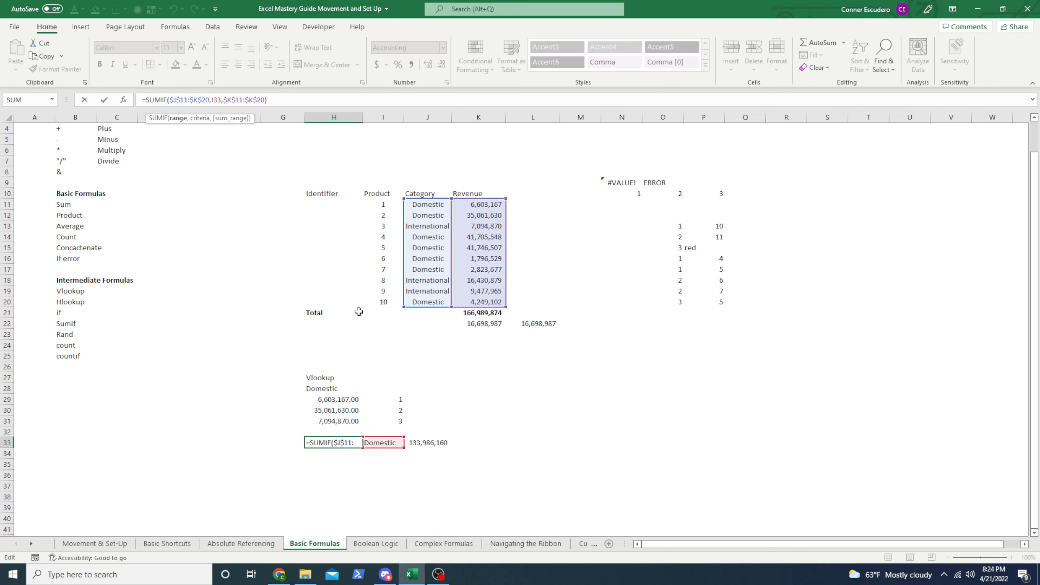
pyautogui.hotkey('ctrl', 'Return')
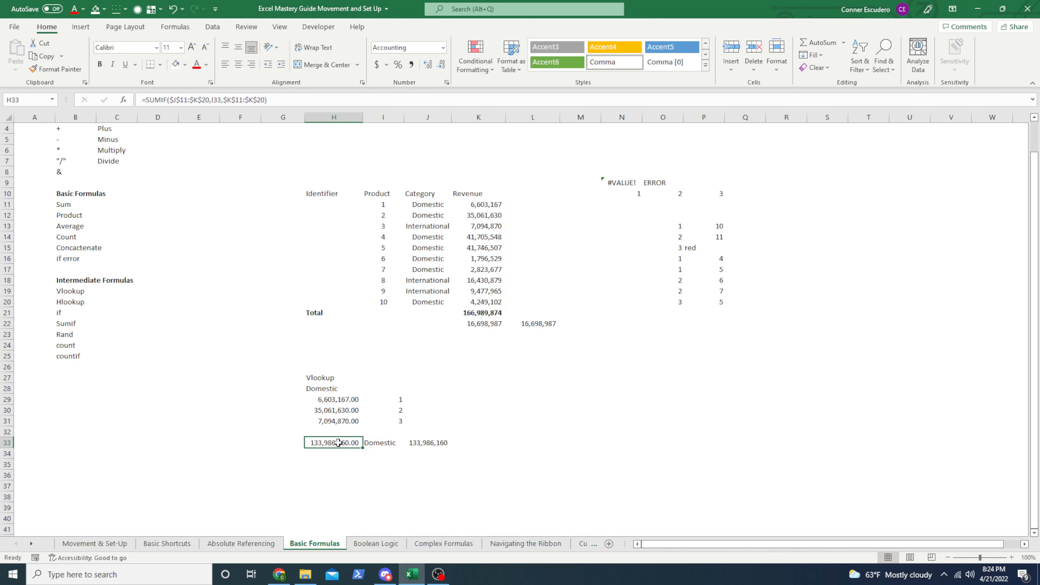
pyautogui.moveTo(339, 442); pyautogui.dragTo(425, 444)
pyautogui.click(426, 445)
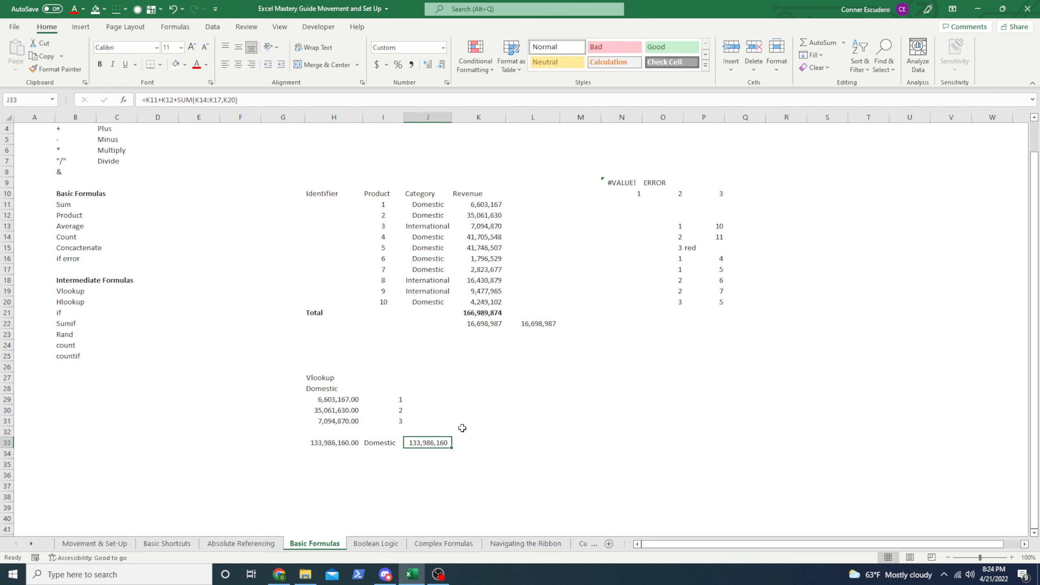
# Enter International as the second category label in I34.
pyautogui.click(379, 451)
pyautogui.write('Ine')
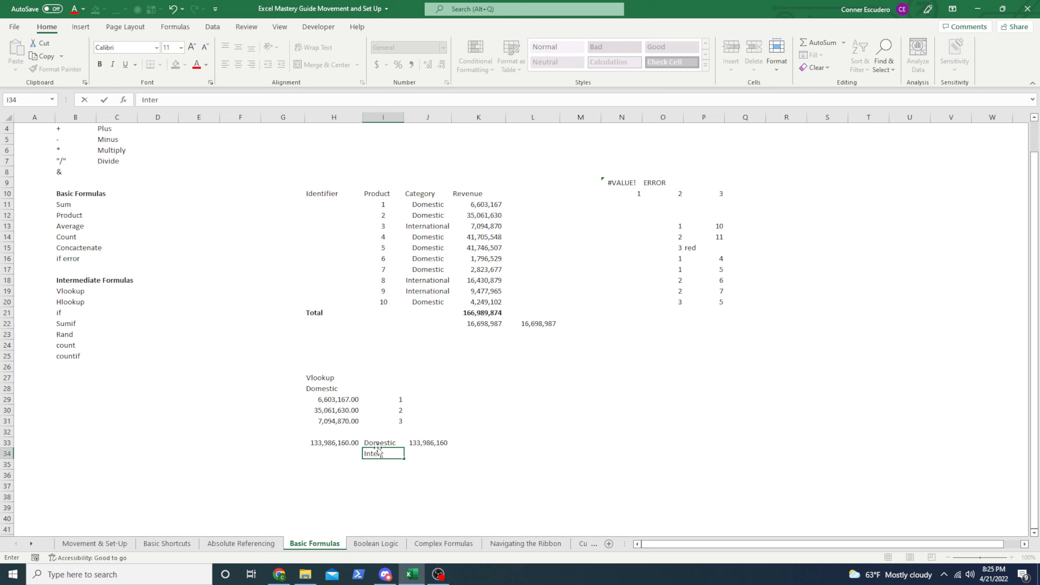
pyautogui.write('ernational')
pyautogui.press('Return')
# Fill the SUMIF formula from H33 down to H34 for the International category.
pyautogui.press('Left')
pyautogui.press('Up')
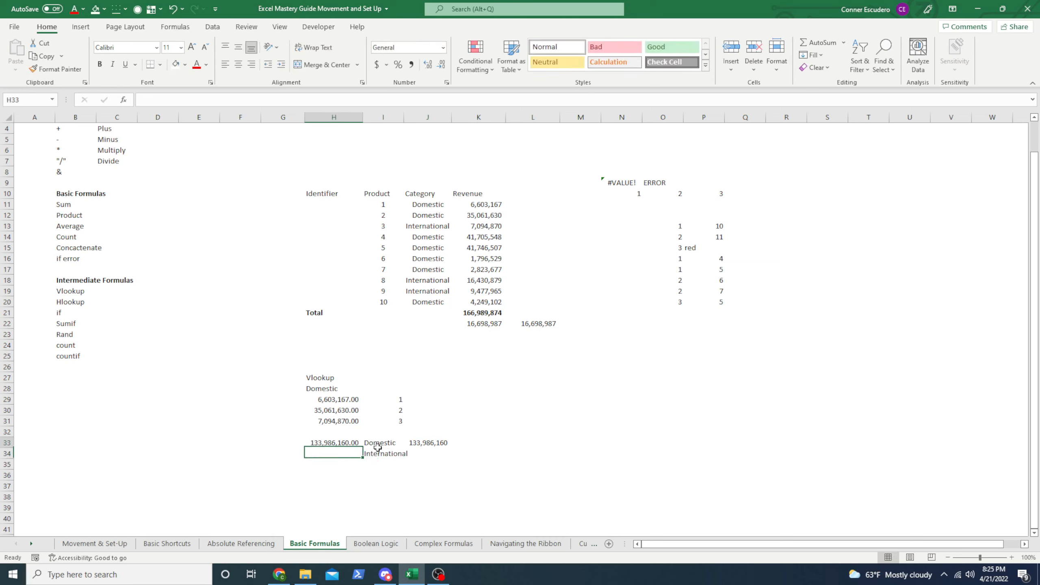
pyautogui.press('Up')
pyautogui.hotkey('shift', 'Down')
pyautogui.hotkey('ctrl', 'd')
pyautogui.press('Down')
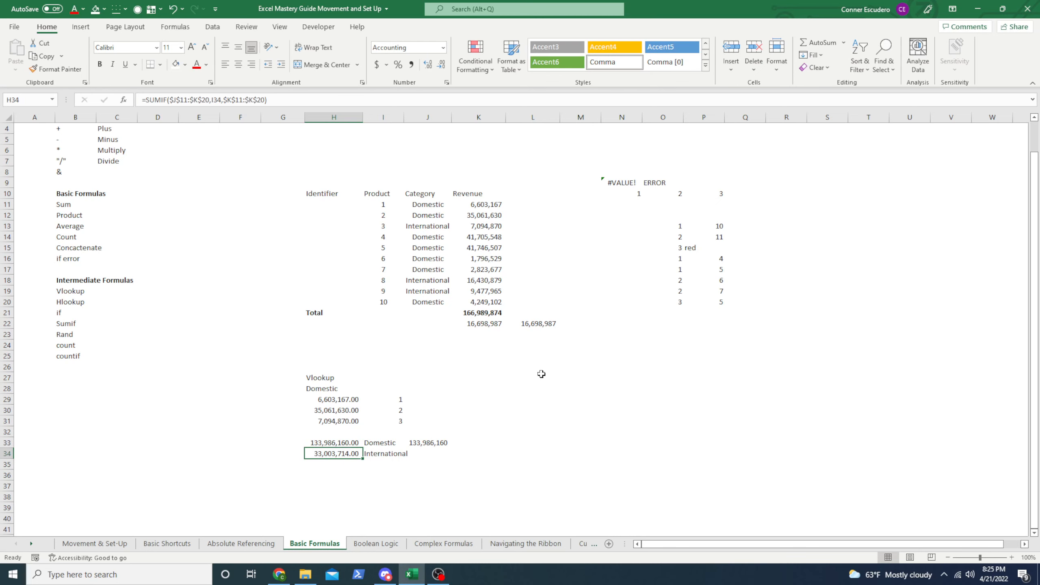
# Add the International revenues K19, K18 and K13 manually with a plus formula in J34.
pyautogui.click(435, 453)
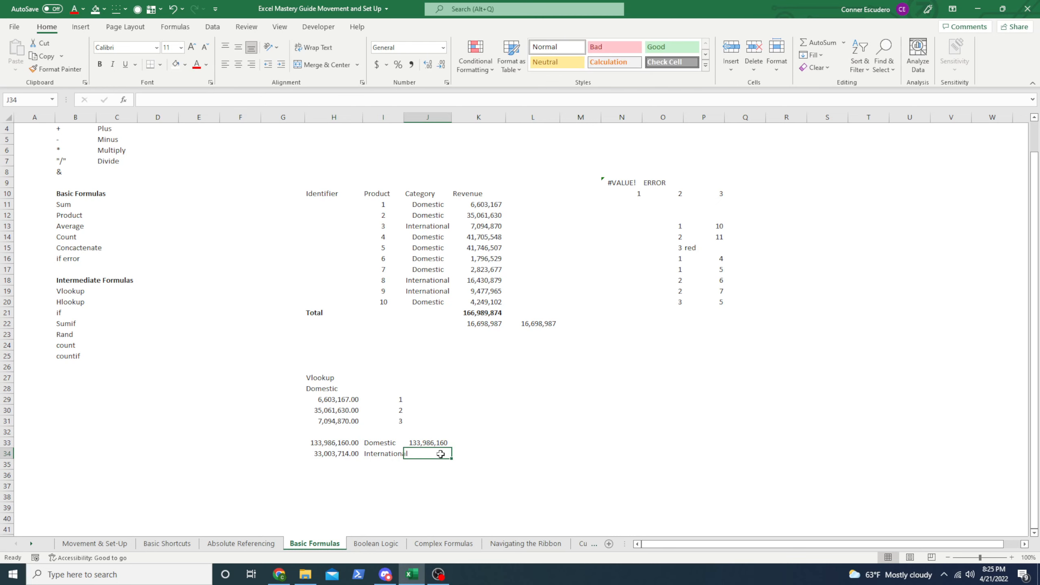
pyautogui.write('+')
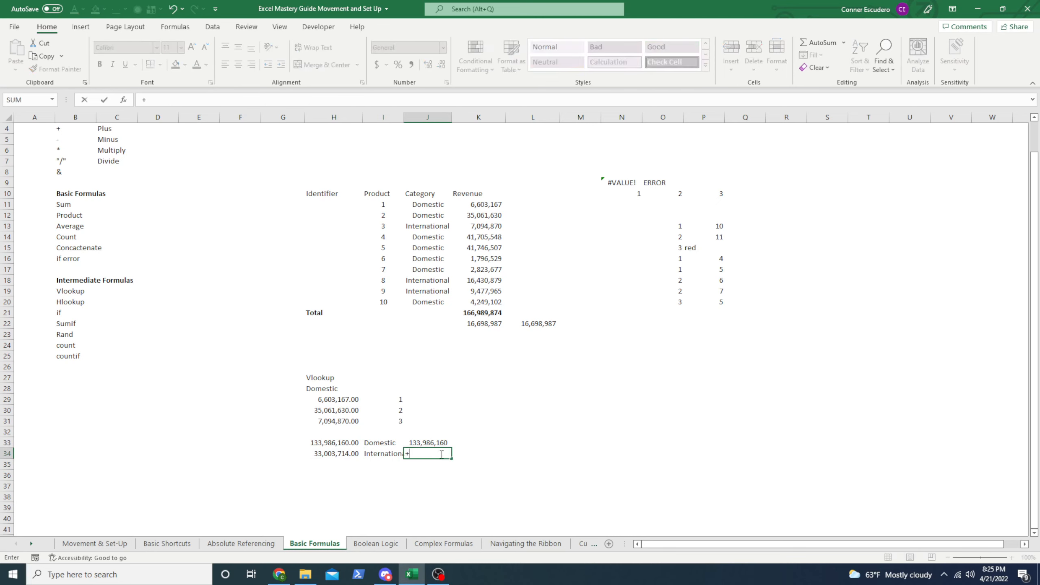
pyautogui.click(490, 295)
pyautogui.write('+')
pyautogui.click(486, 280)
pyautogui.write('+K18+')
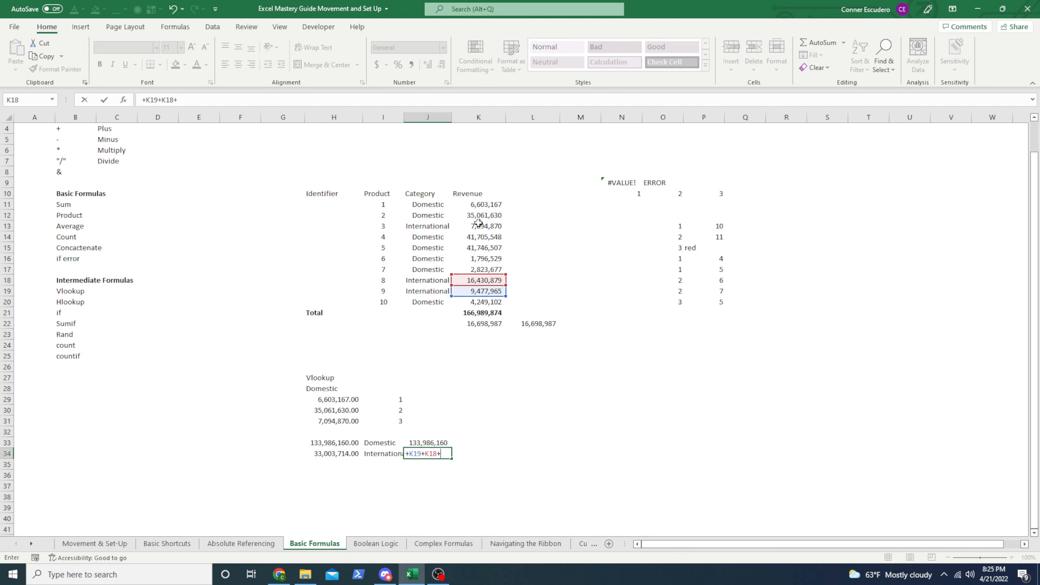
pyautogui.click(478, 222)
pyautogui.press('Return')
# Compare the SUMIF result in H34 with the manual International sum in J34.
pyautogui.press('Up')
pyautogui.press('Left')
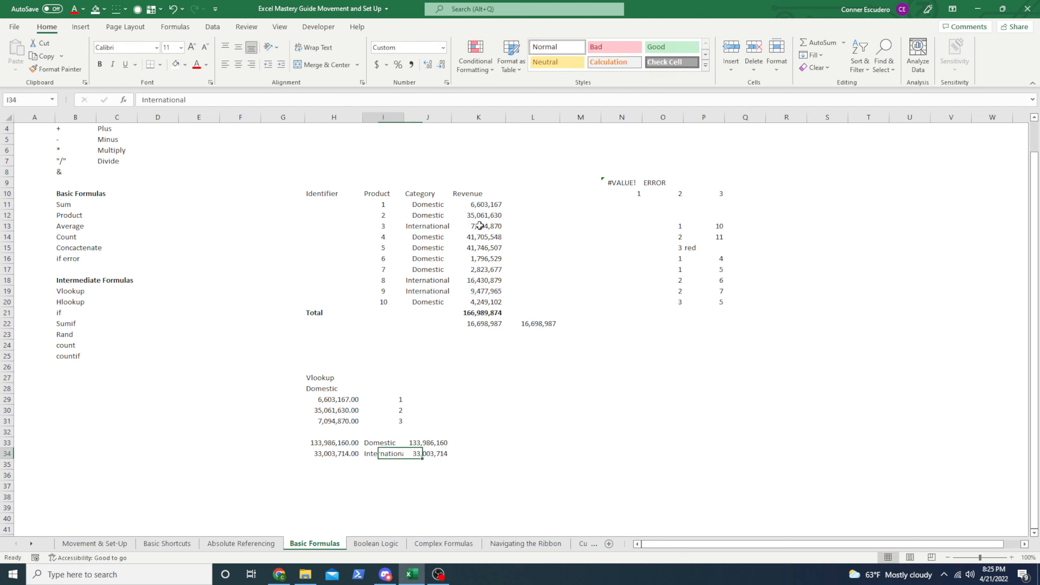
pyautogui.press('Right')
pyautogui.press('Left')
pyautogui.press('Left')
pyautogui.press('Right')
pyautogui.press('Right')
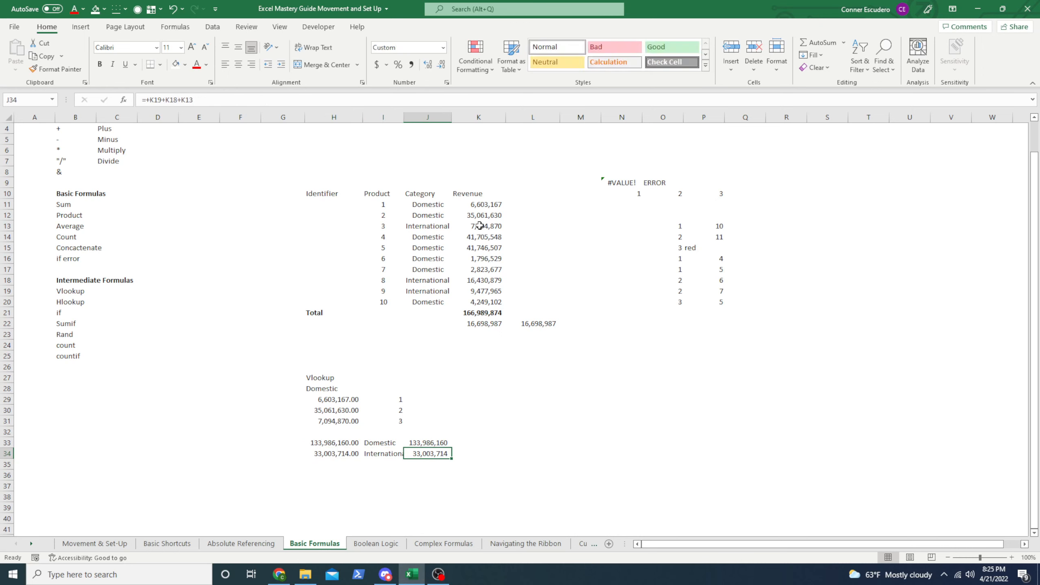
pyautogui.press('Left')
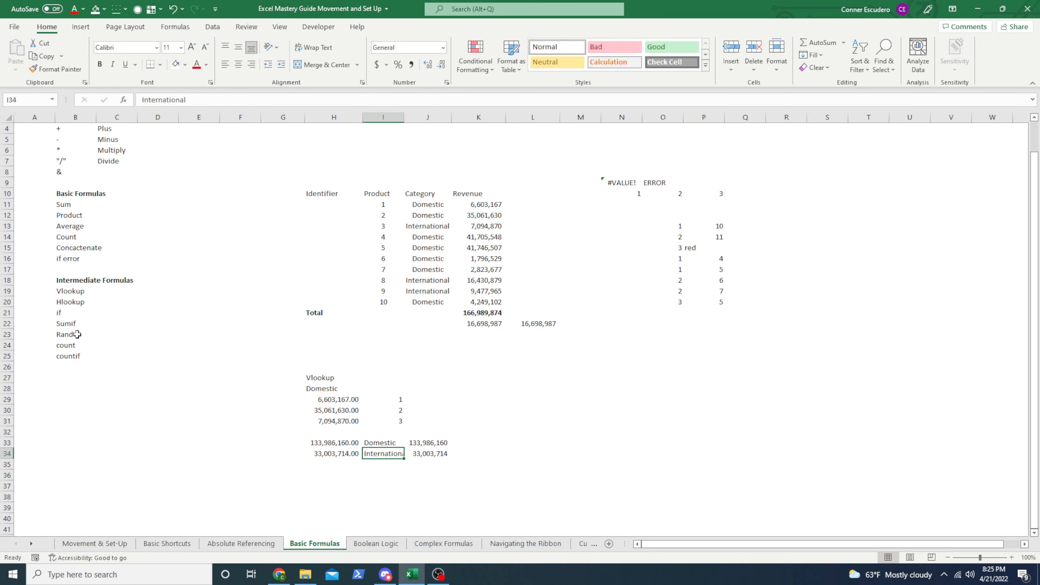
# Highlight the Vlookup and Hlookup entries in the formula list and the first product row of the table.
pyautogui.moveTo(92, 292); pyautogui.dragTo(93, 303)
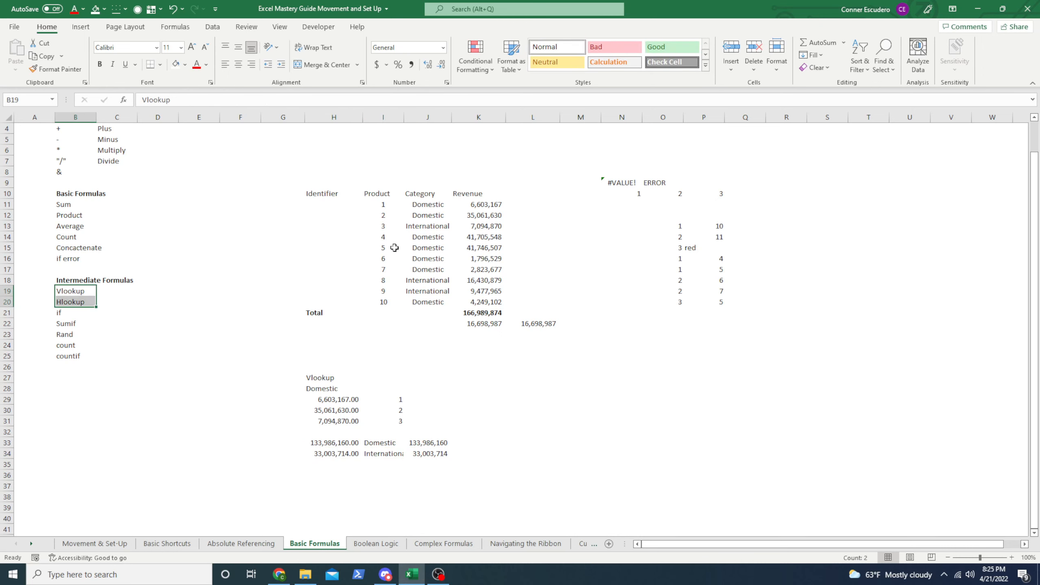
pyautogui.click(378, 474)
pyautogui.moveTo(375, 206); pyautogui.dragTo(498, 206)
pyautogui.click(361, 476)
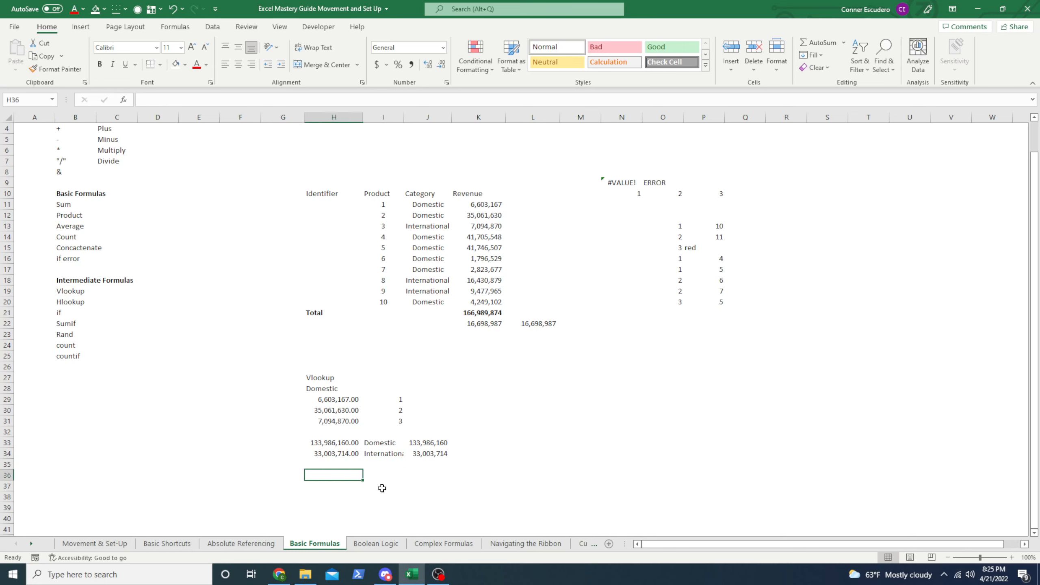
pyautogui.write('=hl;')
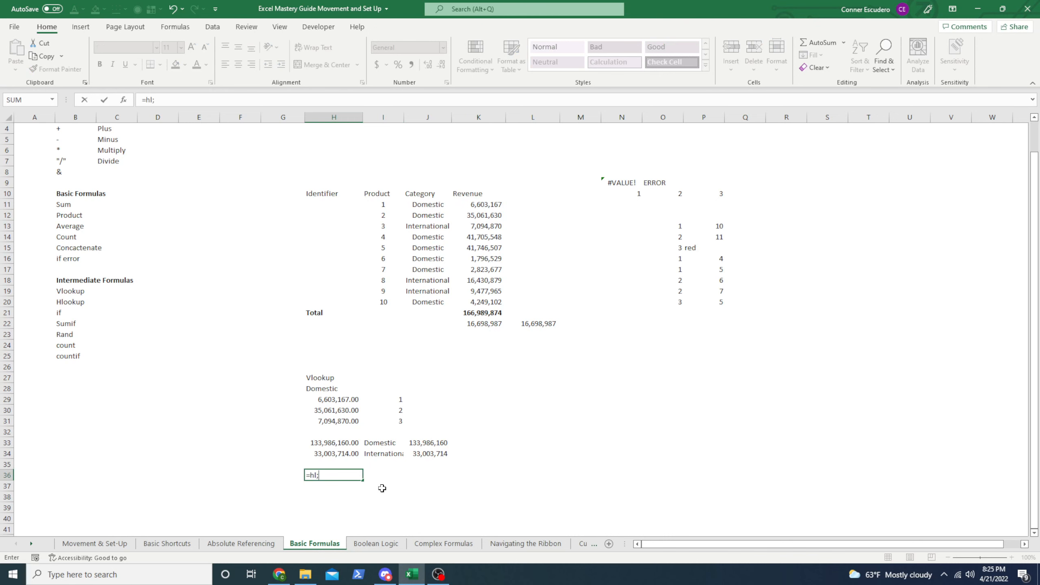
pyautogui.press('BackSpace')
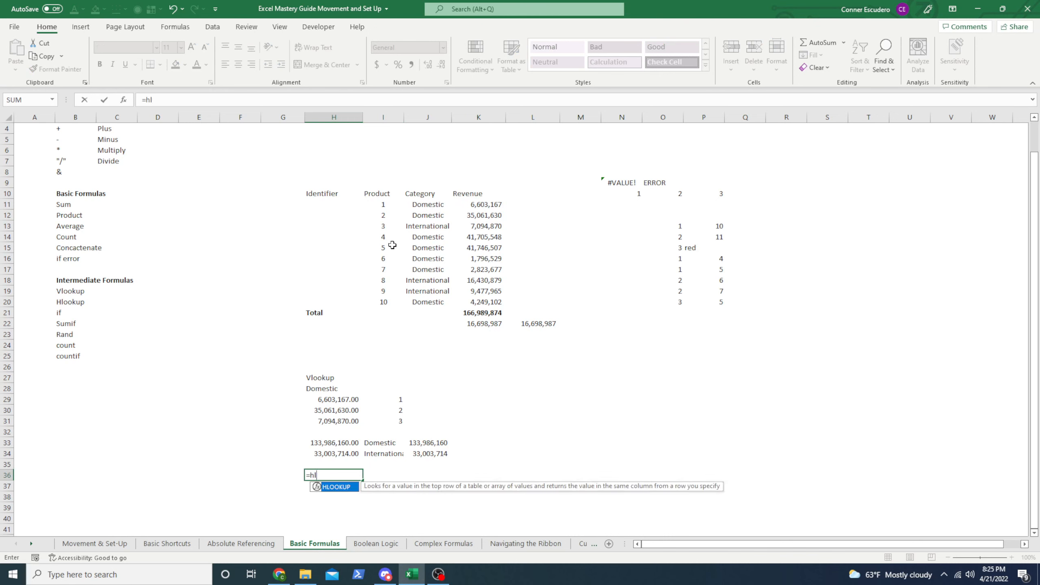
pyautogui.press('Escape')
# Highlight all of column I and all of row 11 to contrast vertical and horizontal lookup directions.
pyautogui.click(381, 129)
pyautogui.hotkey('ctrl', 'space')
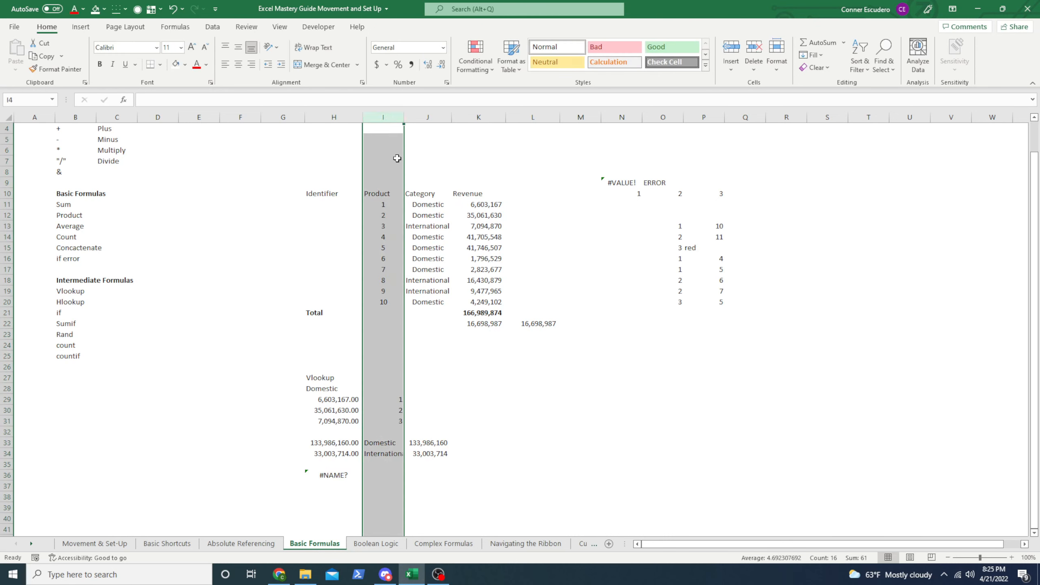
pyautogui.click(287, 228)
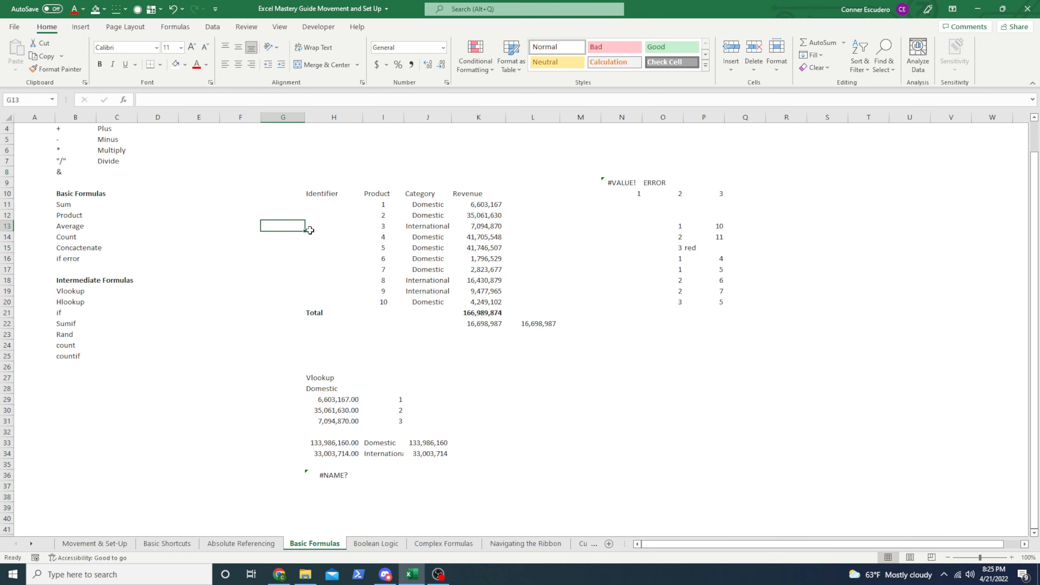
pyautogui.click(4, 204)
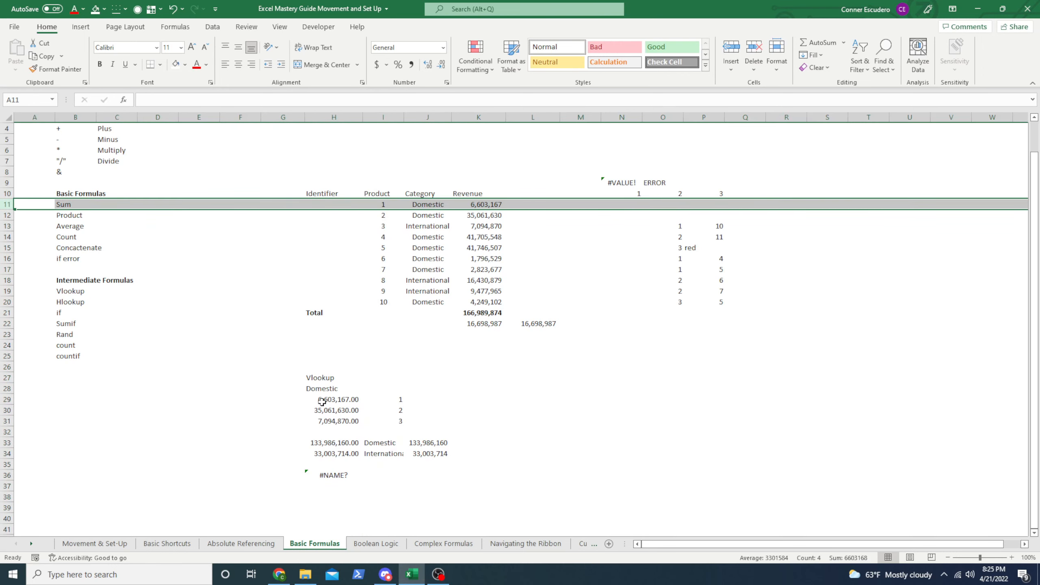
# Start an HLOOKUP formula in H36 with the Domestic label in I33 as the lookup value.
pyautogui.click(350, 474)
pyautogui.write('=hl')
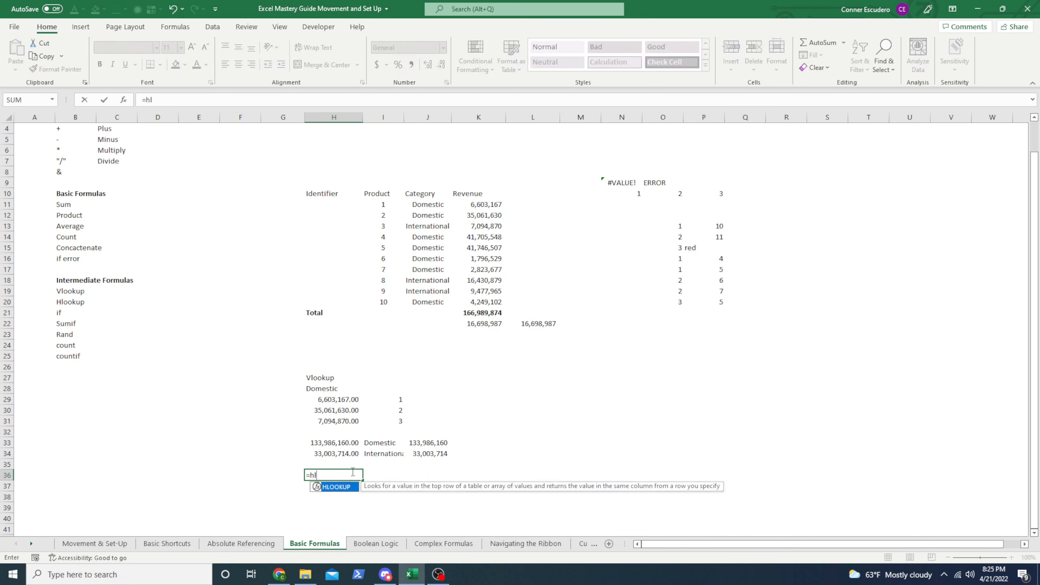
pyautogui.press('Tab')
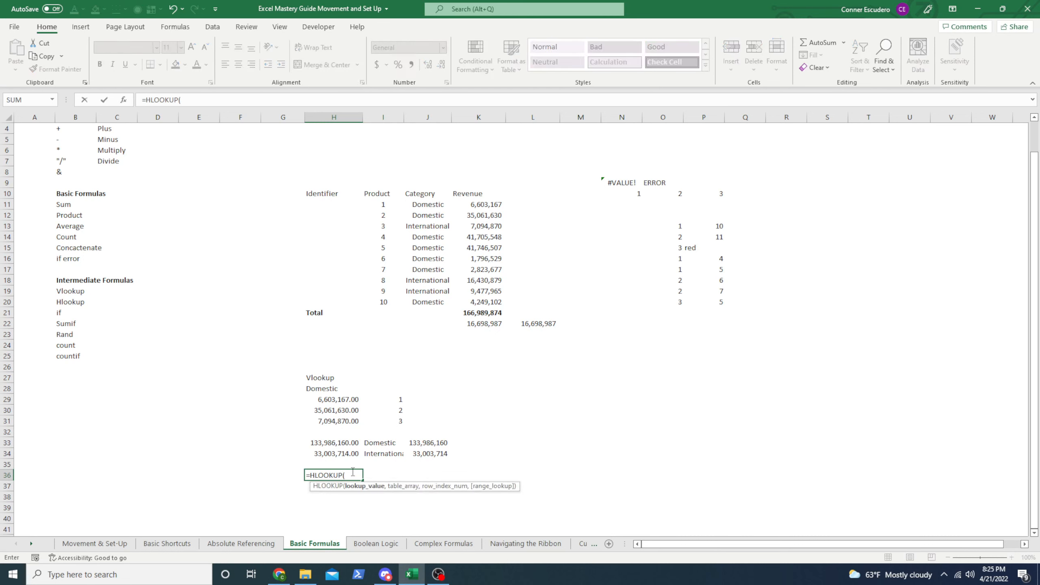
pyautogui.press('Right')
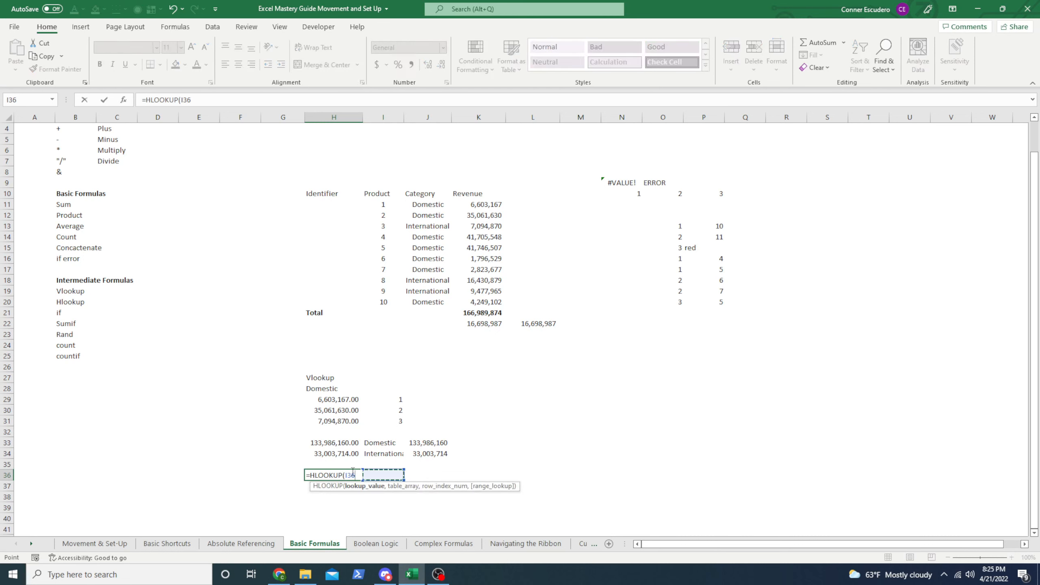
pyautogui.press('BackSpace')
pyautogui.press('Right')
pyautogui.press('Up')
pyautogui.press('Up')
pyautogui.press('Up')
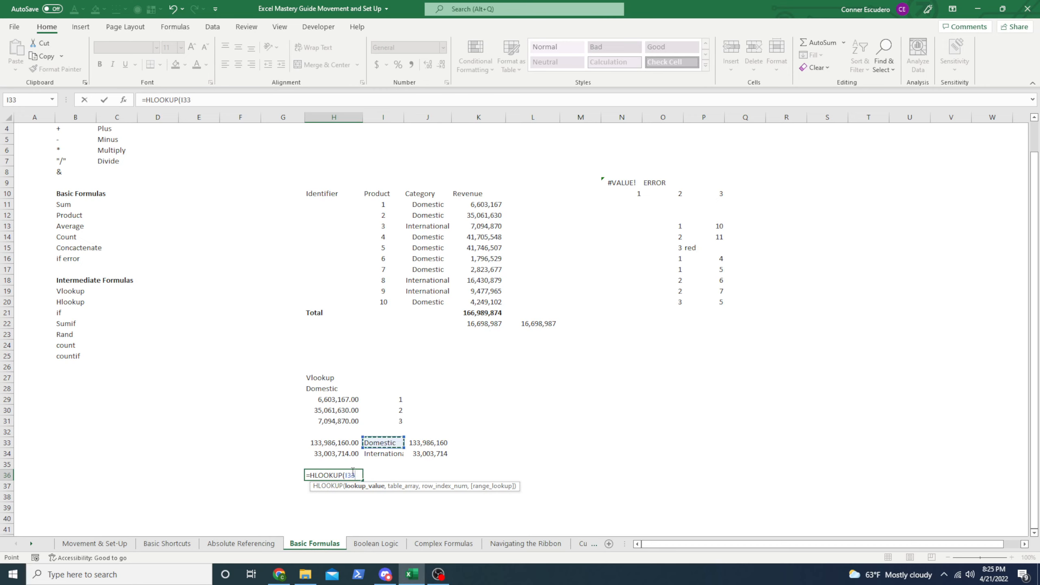
# Set the HLOOKUP table array to the Product, Category and Revenue data in I11:K20.
pyautogui.write(',')
pyautogui.press('Right')
pyautogui.press('Up')
pyautogui.press('Up')
pyautogui.press('Up')
pyautogui.press('Up')
pyautogui.press('Up')
pyautogui.press('Up')
pyautogui.press('Up')
pyautogui.press('Up')
pyautogui.press('Up')
pyautogui.press('Up')
pyautogui.press('Up')
pyautogui.press('Up')
pyautogui.press('Up')
pyautogui.press('Up')
pyautogui.press('Up')
pyautogui.press('Up')
pyautogui.press('Up')
pyautogui.press('Up')
pyautogui.press('Up')
pyautogui.press('Up')
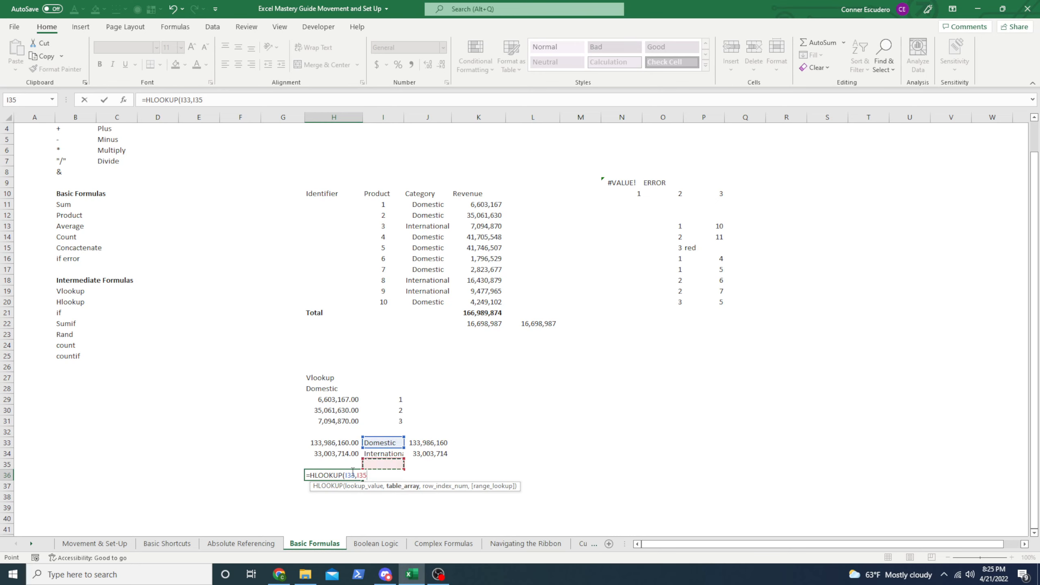
pyautogui.hotkey('shift', 'Right')
pyautogui.hotkey('shift', 'Right')
pyautogui.hotkey('shift', 'Down')
pyautogui.hotkey('shift', 'Down')
pyautogui.hotkey('shift', 'Down')
pyautogui.hotkey('shift', 'Down')
pyautogui.hotkey('shift', 'Down')
pyautogui.hotkey('shift', 'Down')
pyautogui.hotkey('shift', 'Down')
pyautogui.hotkey('shift', 'Down')
pyautogui.hotkey('shift', 'Down')
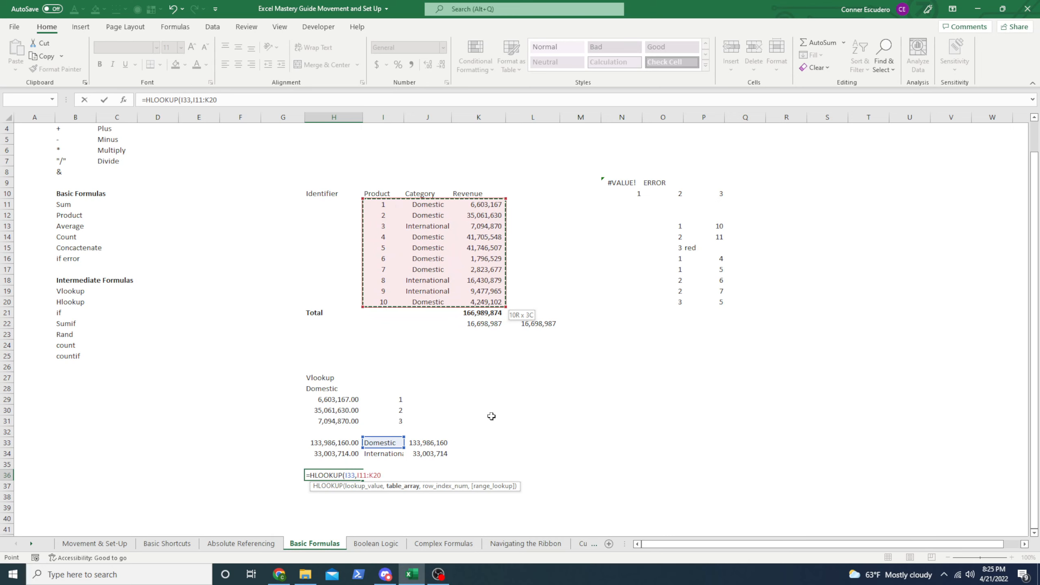
# Complete the HLOOKUP in H36 with row index 3 and range lookup 0, and highlight the table's first data row.
pyautogui.write(',')
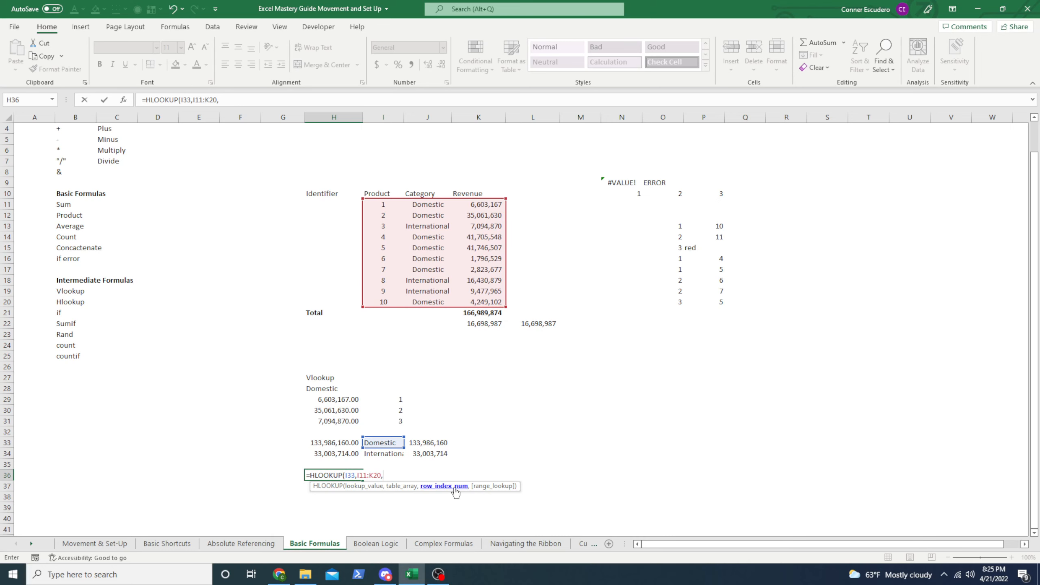
pyautogui.write('3,0)')
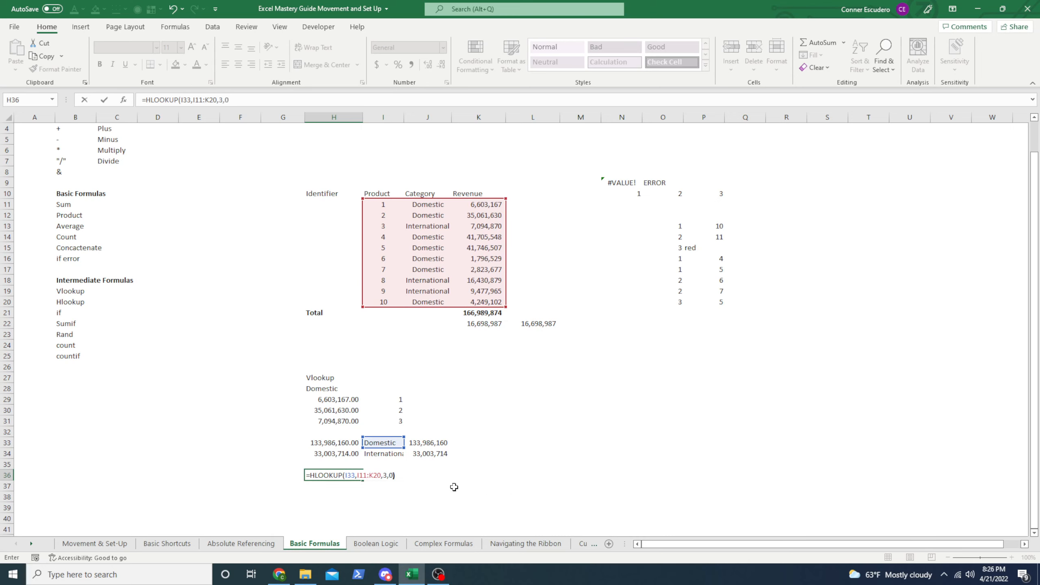
pyautogui.hotkey('ctrl', 'Return')
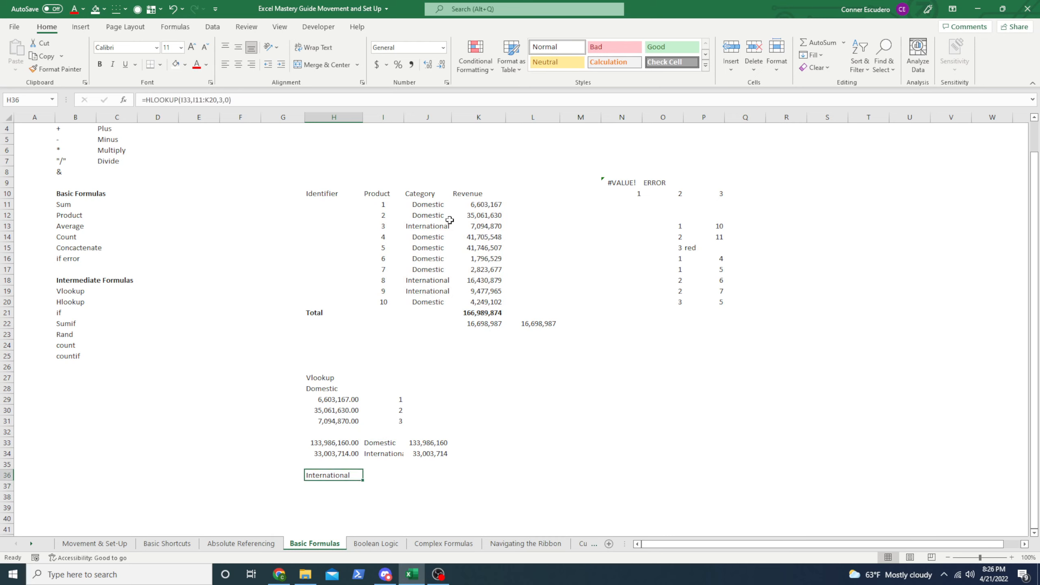
pyautogui.moveTo(358, 203); pyautogui.dragTo(483, 204)
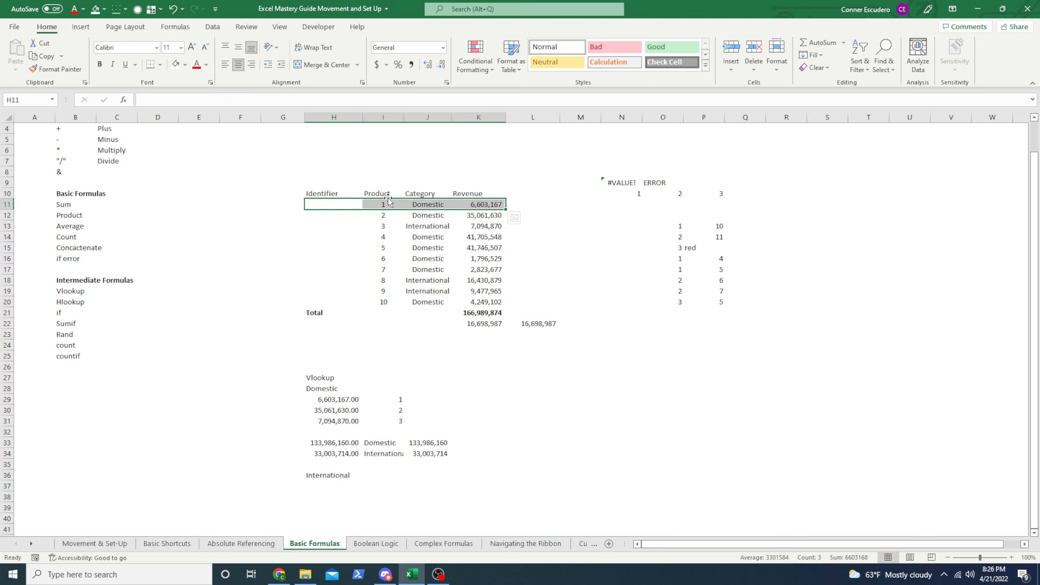
# Highlight product 3's row in I13:K13, check the lookup result in H36, and point out the Vlookup and Hlookup labels in the formula list.
pyautogui.moveTo(385, 227); pyautogui.dragTo(483, 226)
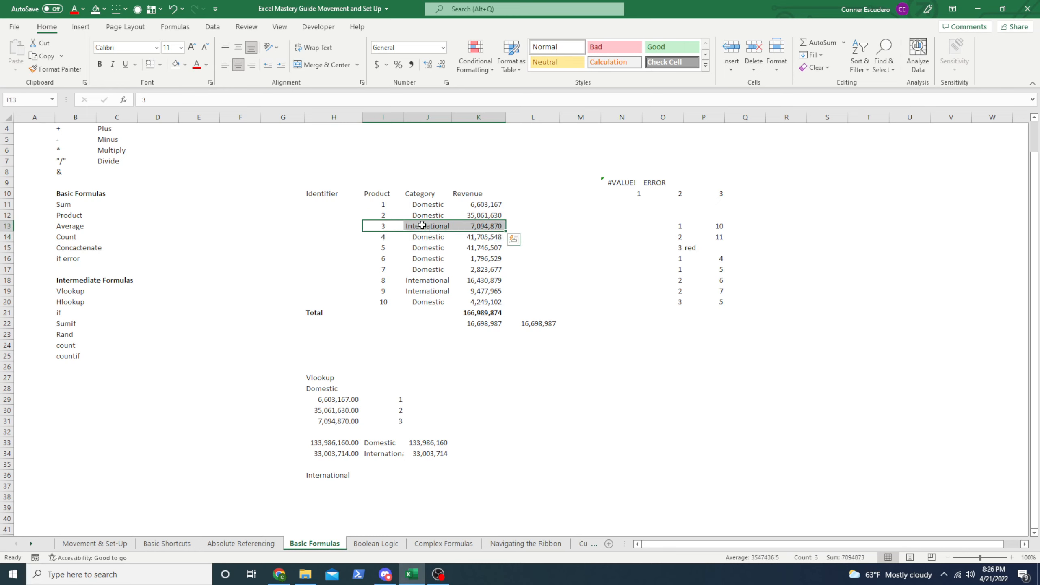
pyautogui.click(345, 476)
pyautogui.moveTo(85, 283); pyautogui.dragTo(107, 356)
pyautogui.click(73, 303)
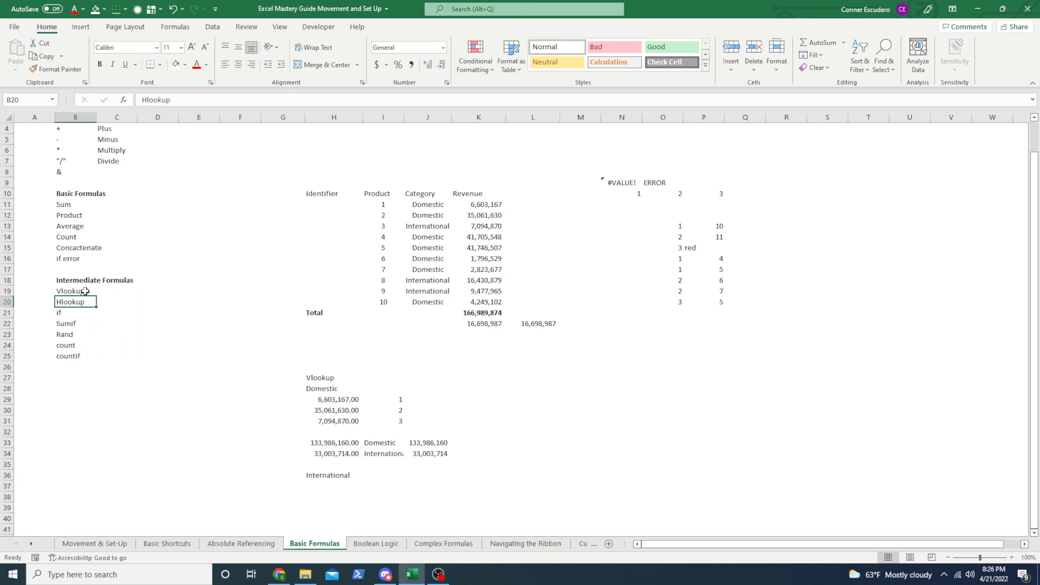
pyautogui.moveTo(85, 291); pyautogui.dragTo(88, 308)
pyautogui.click(86, 302)
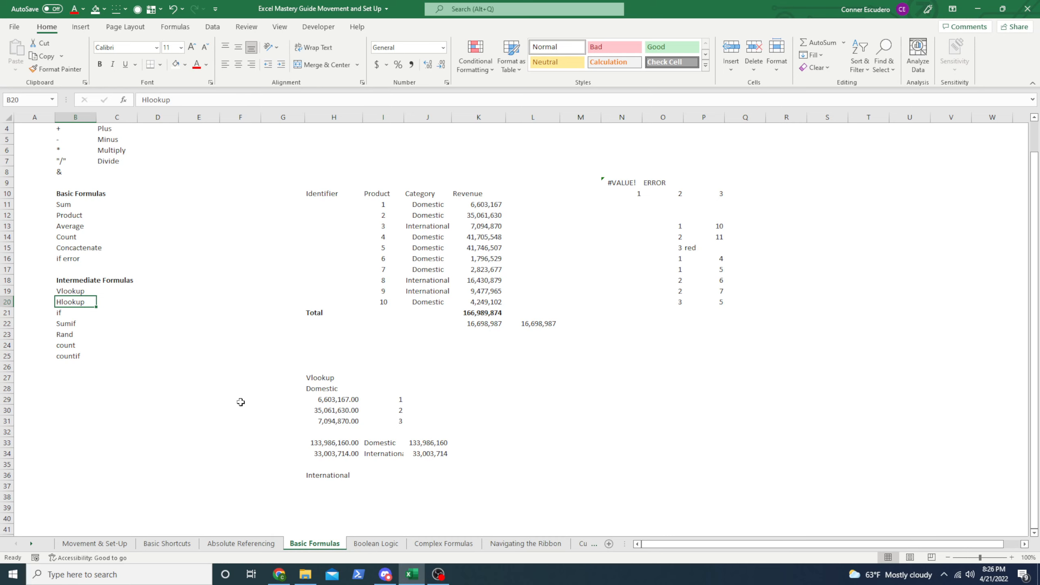
# Start an IF formula in L29 with the first Revenue value in K11 as the start of its logical test.
pyautogui.click(76, 316)
pyautogui.click(520, 401)
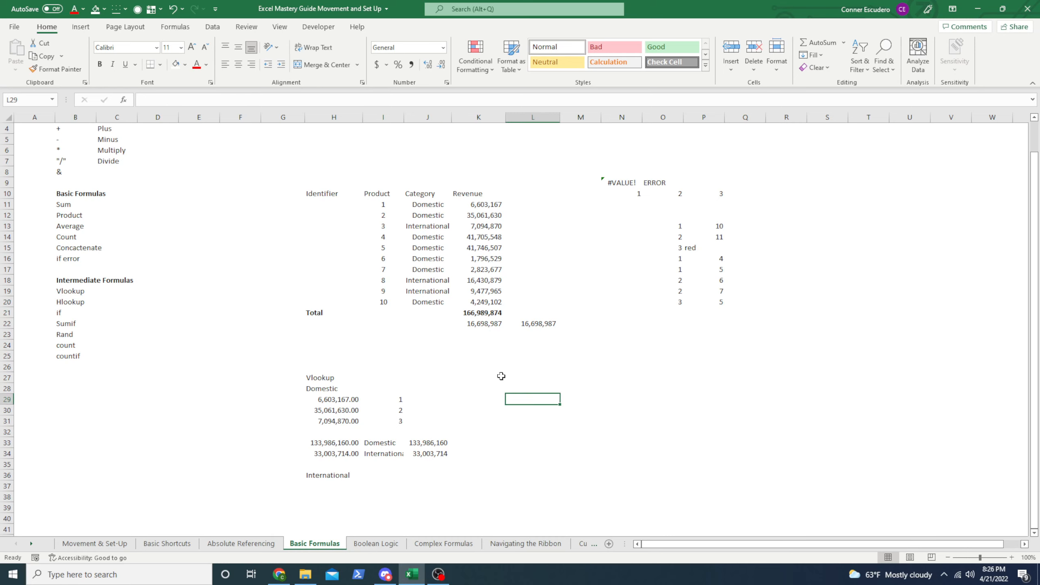
pyautogui.write('=')
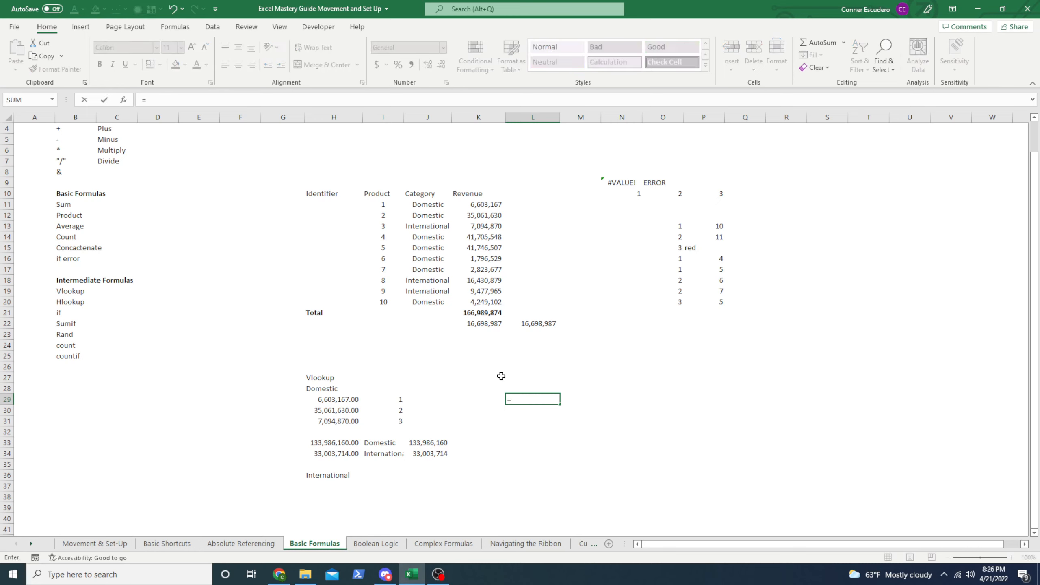
pyautogui.write('IF(')
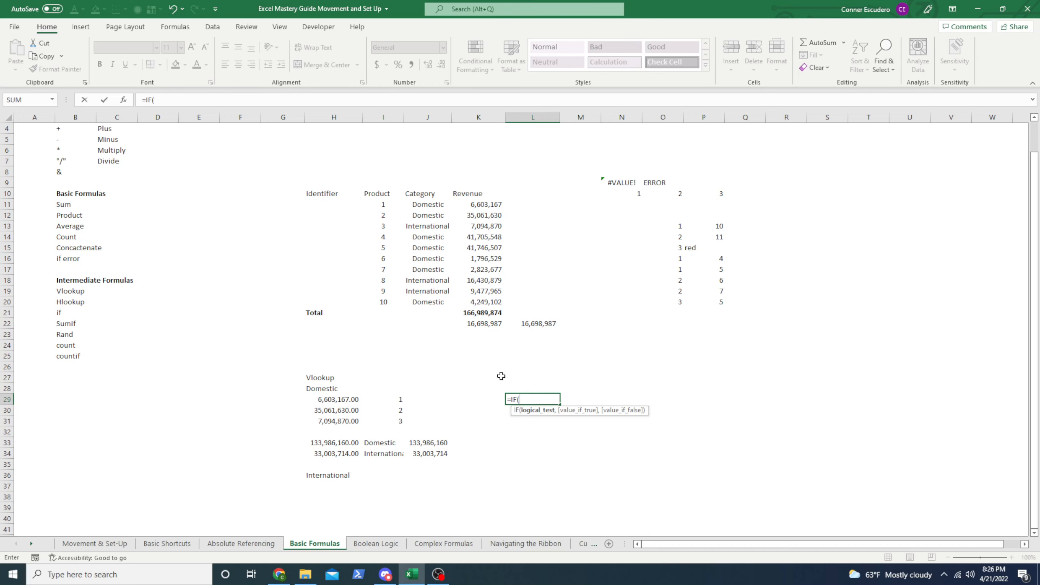
pyautogui.press('Left')
pyautogui.press('Left')
pyautogui.press('Left')
pyautogui.hotkey('ctrl', 'Up')
pyautogui.hotkey('ctrl', 'Up')
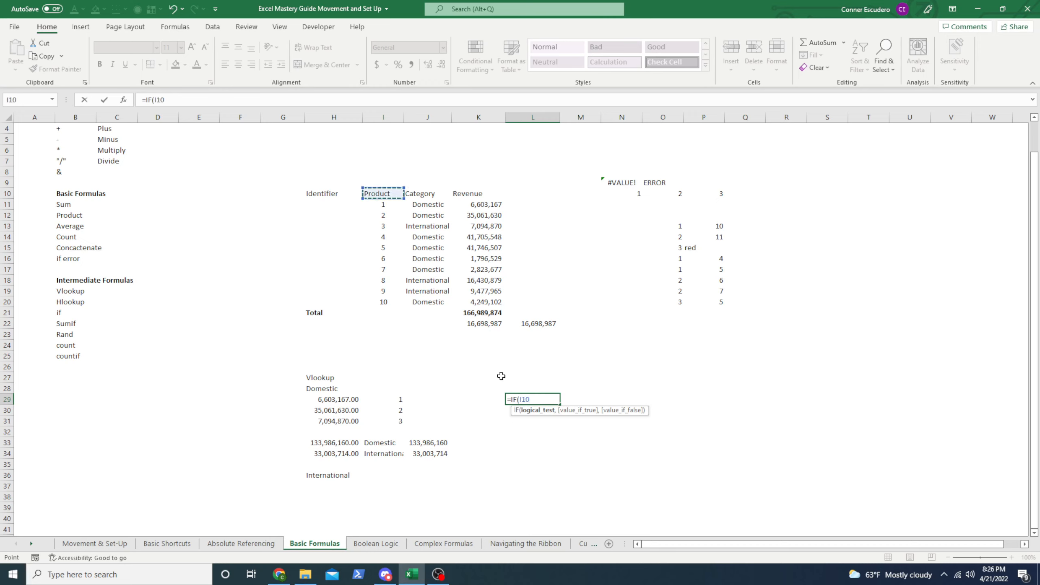
pyautogui.press('Down')
pyautogui.press('Right')
pyautogui.press('Right')
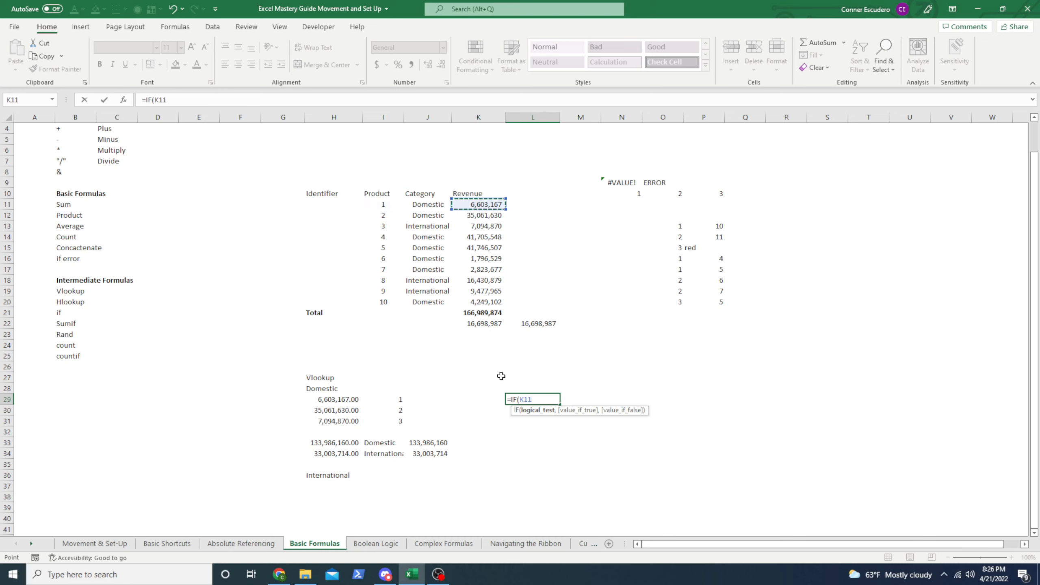
# Complete the IF logical test in L29 as K11>I11.
pyautogui.write('>')
pyautogui.press('Left')
pyautogui.press('Left')
pyautogui.press('Left')
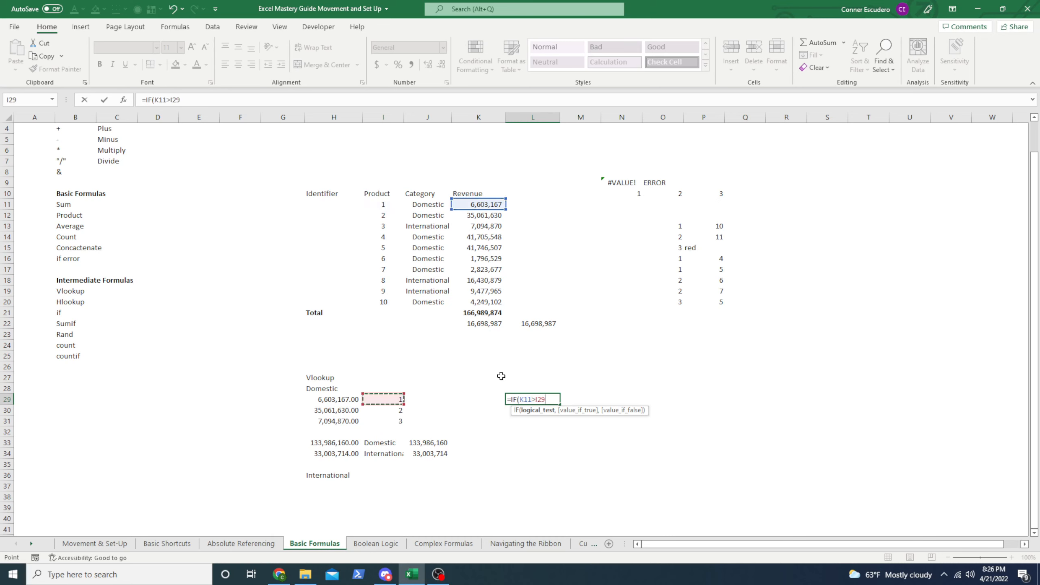
pyautogui.hotkey('ctrl', 'Up')
pyautogui.hotkey('ctrl', 'Up')
pyautogui.press('Down')
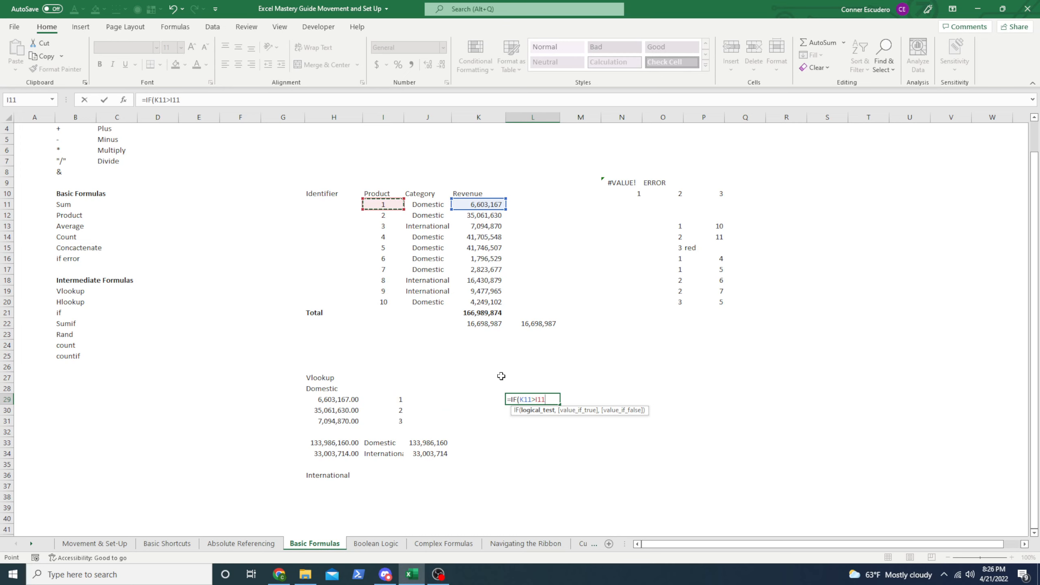
pyautogui.write(',')
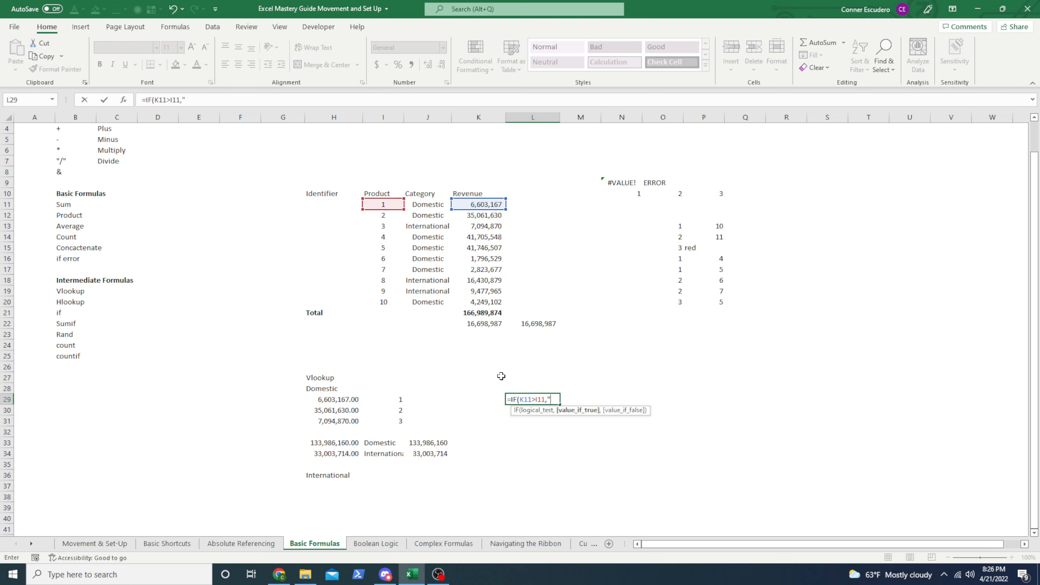
# Finish the IF formula in L29 with "Check" as the value if true and "Error" as the value if false.
pyautogui.write('"Check')
pyautogui.press('Menu')
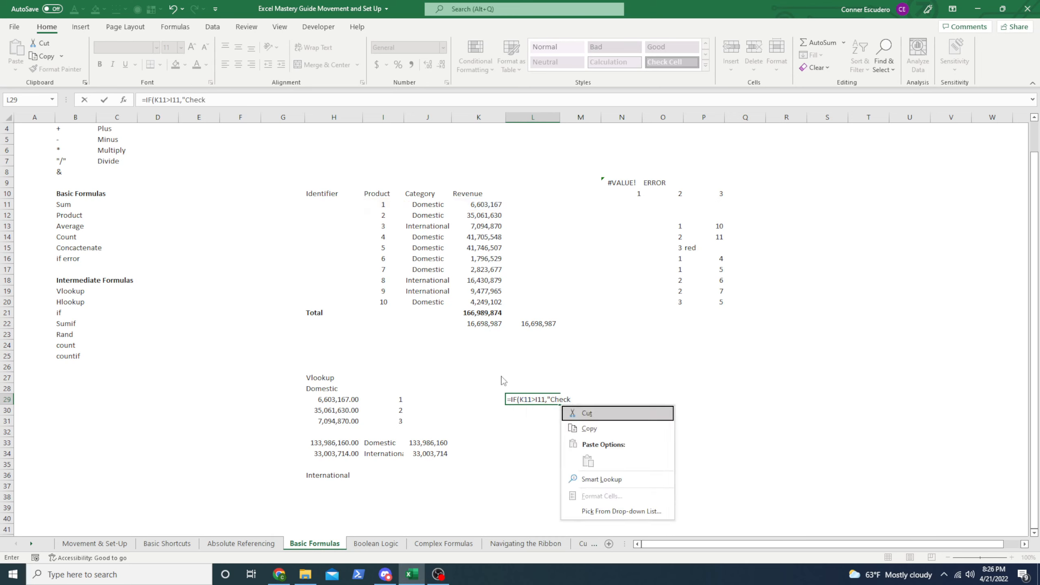
pyautogui.press('Escape')
pyautogui.write('","Error')
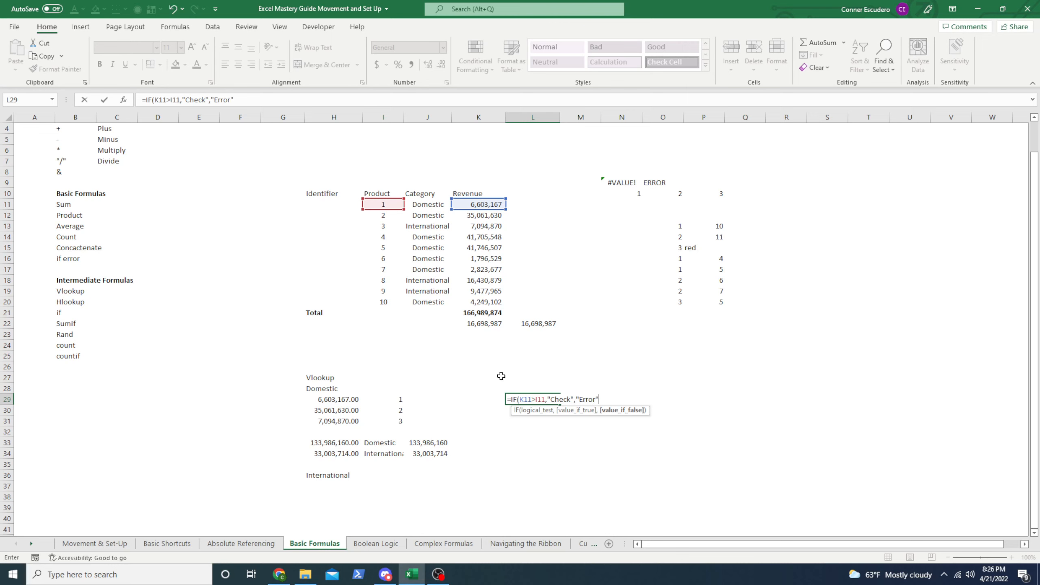
pyautogui.write('")')
pyautogui.press('Return')
pyautogui.press('Up')
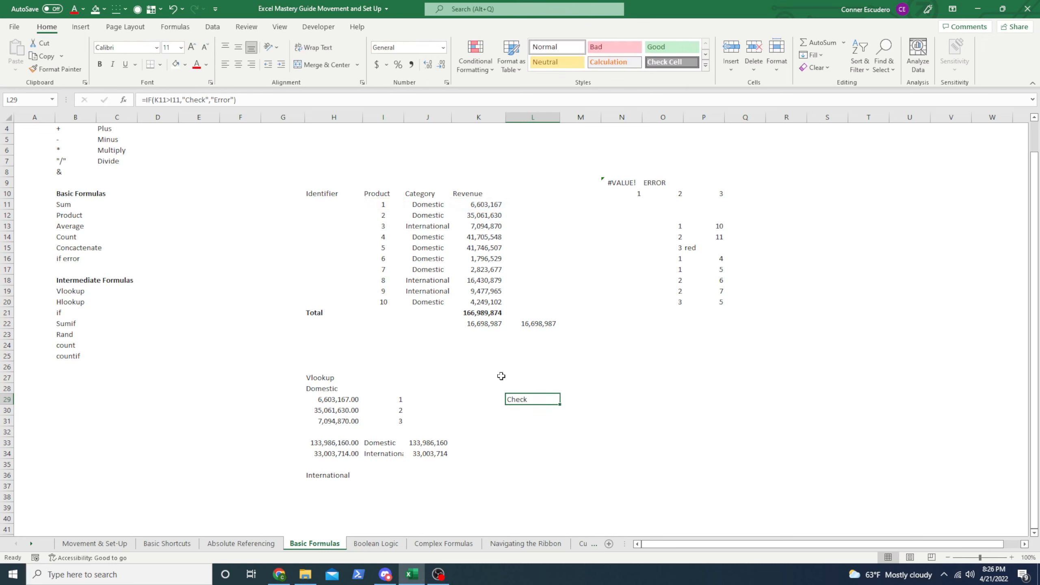
# Try to copy the IF formula from L29 to L11 beside the first Revenue value.
pyautogui.hotkey('ctrl', 'c')
pyautogui.press('Left')
pyautogui.hotkey('ctrl', 'Up')
pyautogui.hotkey('ctrl', 'Up')
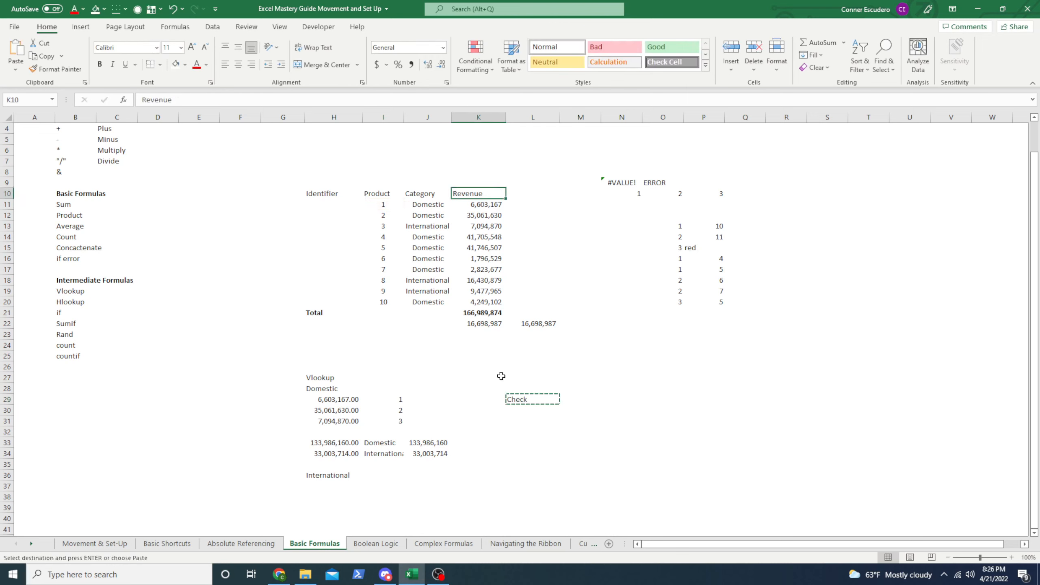
pyautogui.press('Down')
pyautogui.press('Right')
pyautogui.hotkey('ctrl', 'v')
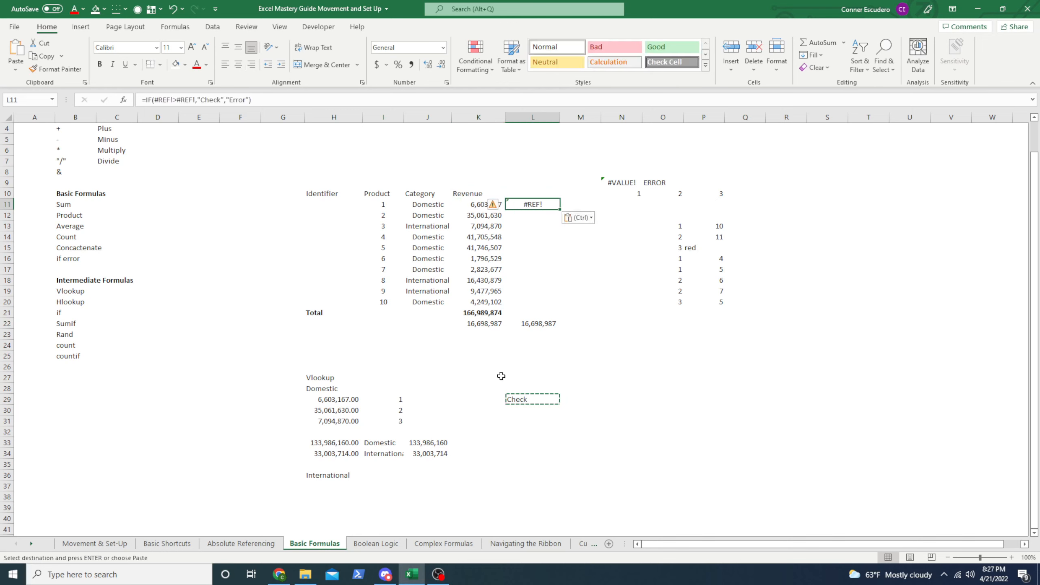
pyautogui.press('Escape')
# Lock the columns of both references in the L29 IF formula so the test reads $K11>$I11.
pyautogui.hotkey('ctrl', 'Down')
pyautogui.hotkey('ctrl', 'Down')
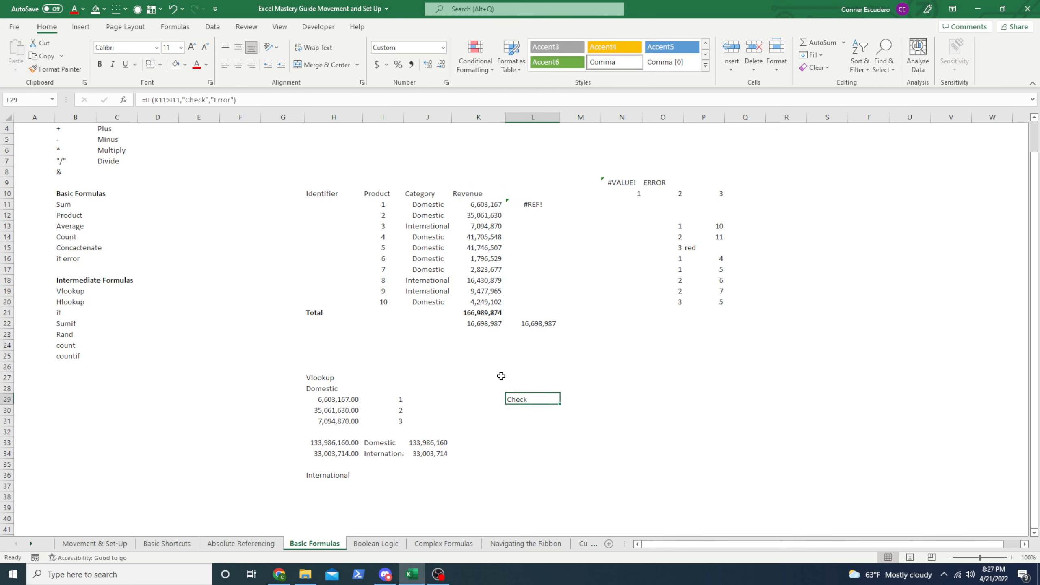
pyautogui.click(162, 100)
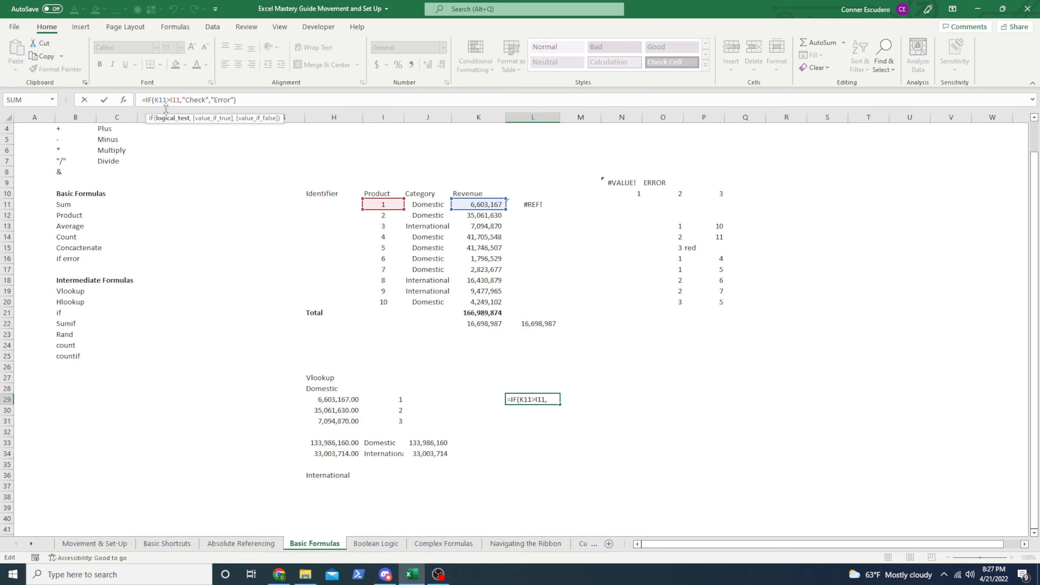
pyautogui.press('F4')
pyautogui.press('F4')
pyautogui.press('F4')
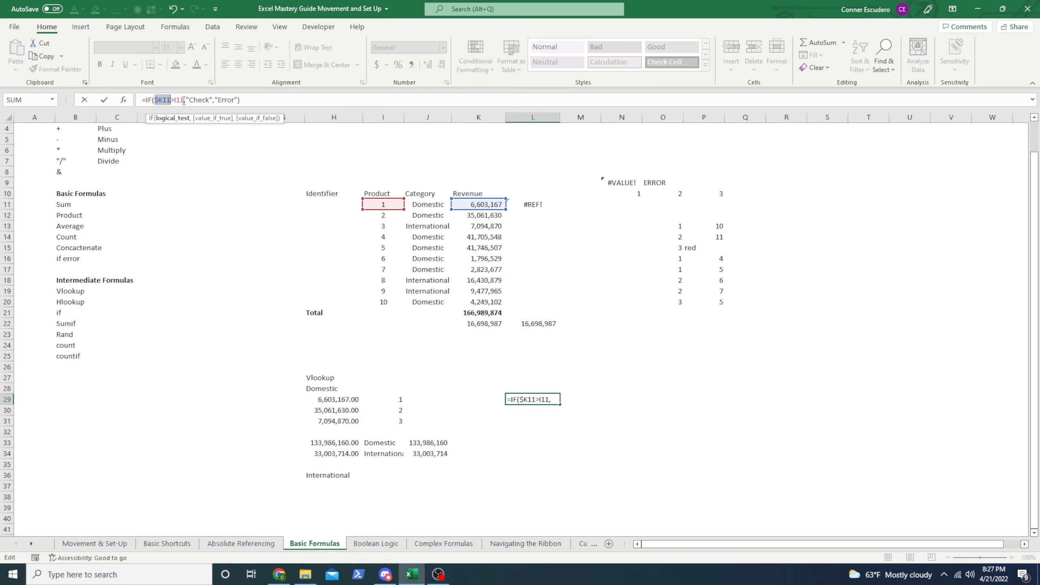
pyautogui.click(175, 100)
pyautogui.press('F4')
pyautogui.press('F4')
pyautogui.press('F4')
pyautogui.press('Return')
pyautogui.press('Up')
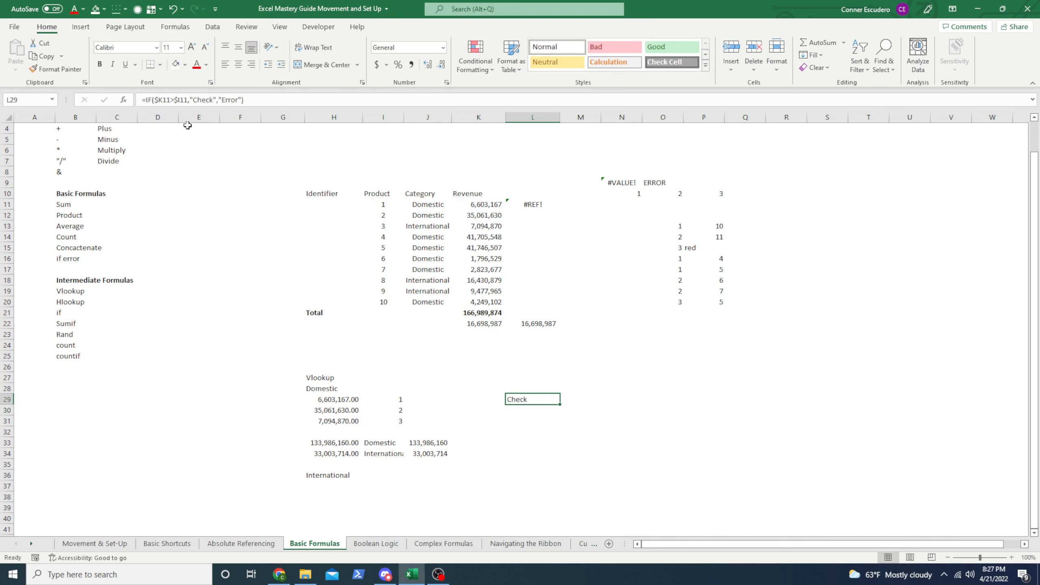
# Move the IF formula from L29 to L11, replacing the earlier pasted formula.
pyautogui.hotkey('ctrl', 'c')
pyautogui.hotkey('ctrl', 'Up')
pyautogui.hotkey('ctrl', 'Up')
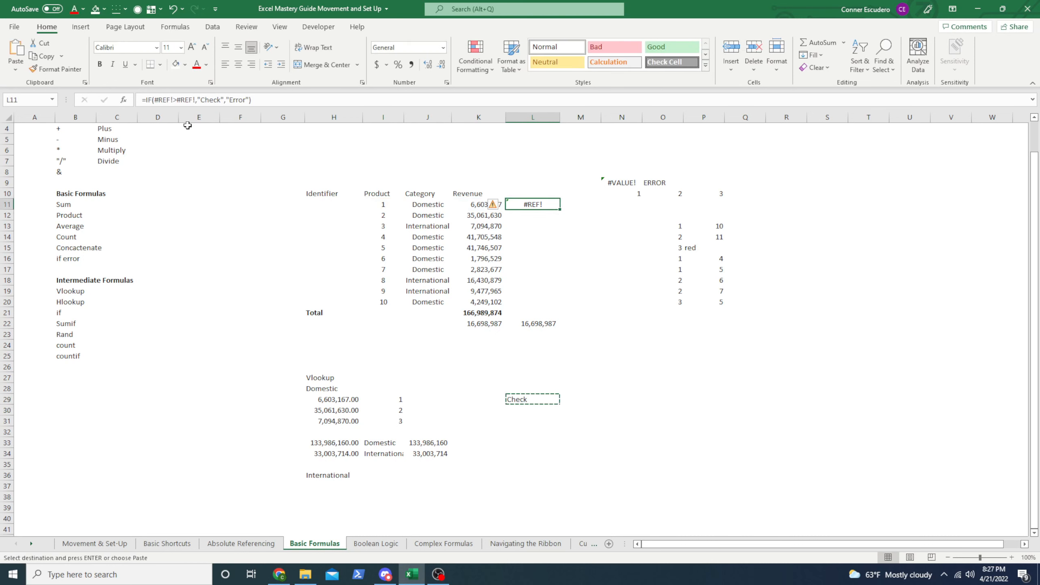
pyautogui.press('Return')
# Review the logical test, value if true and value if false in the IF formula in L11.
pyautogui.press('Left')
pyautogui.hotkey('ctrl', 'Down')
pyautogui.press('Up')
pyautogui.press('Right')
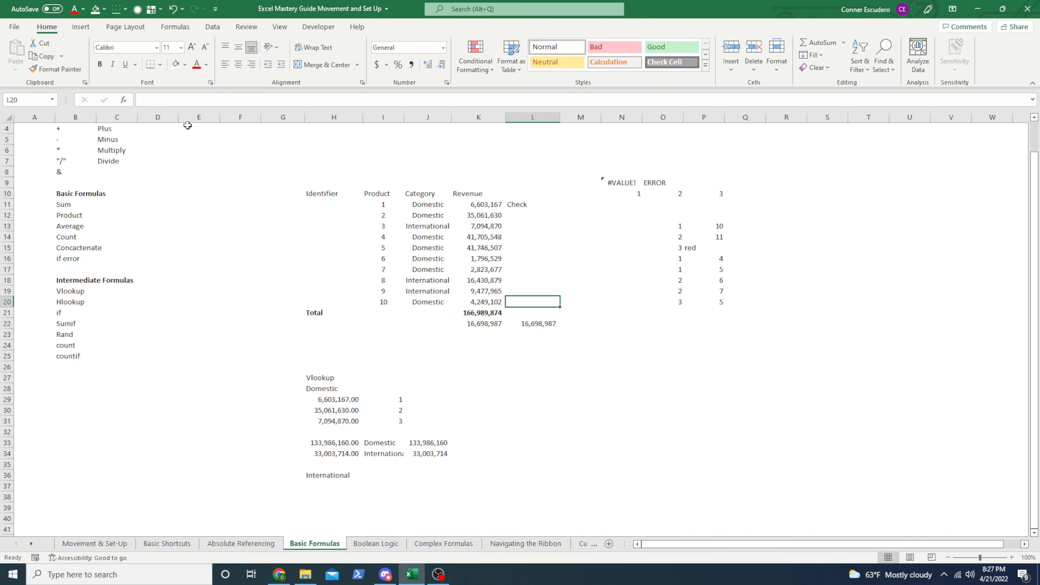
pyautogui.hotkey('ctrl', 'Up')
pyautogui.press('F2')
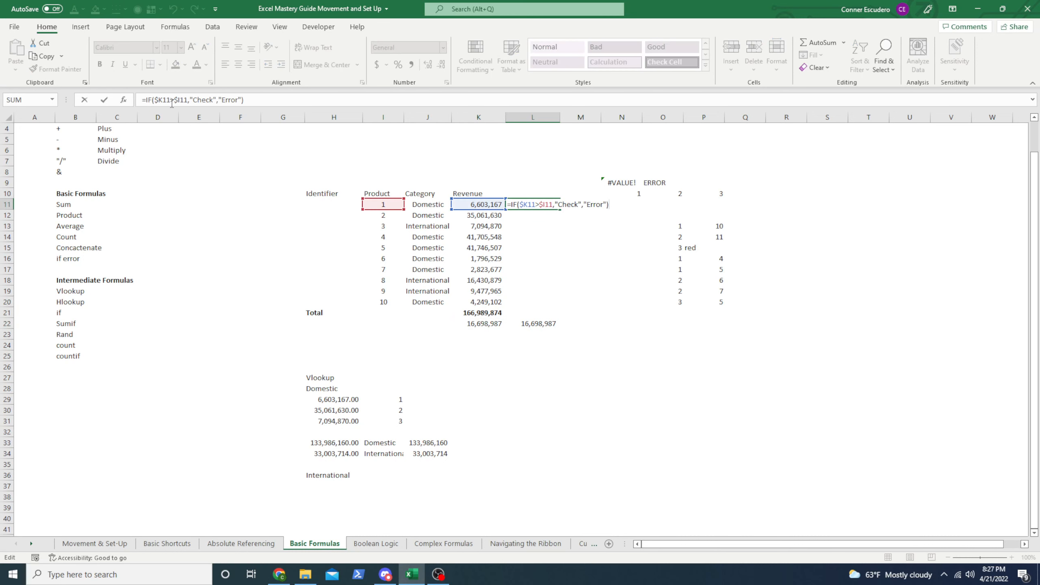
pyautogui.click(181, 95)
pyautogui.click(207, 100)
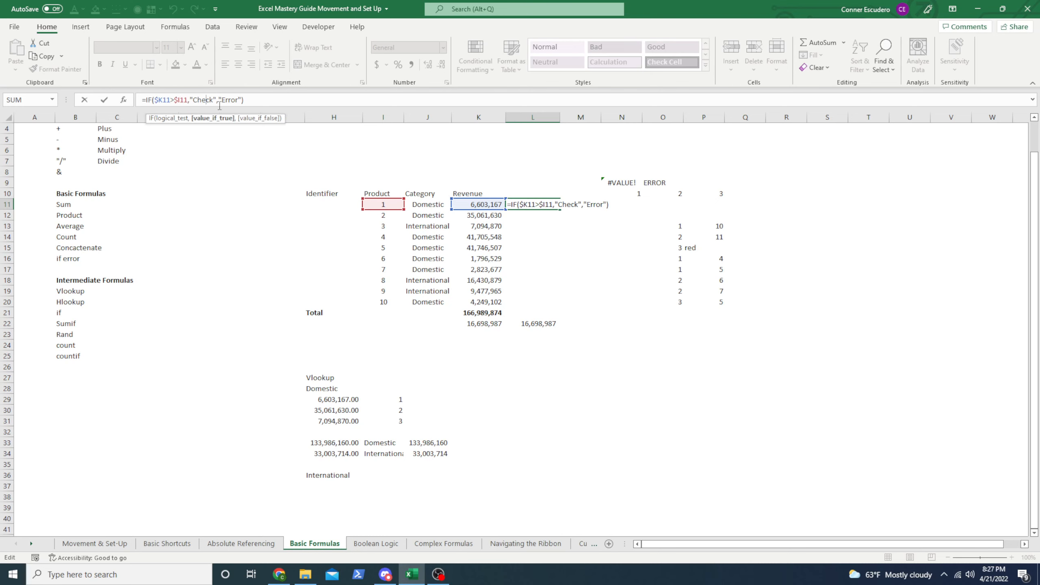
pyautogui.click(232, 100)
pyautogui.hotkey('ctrl', 'Return')
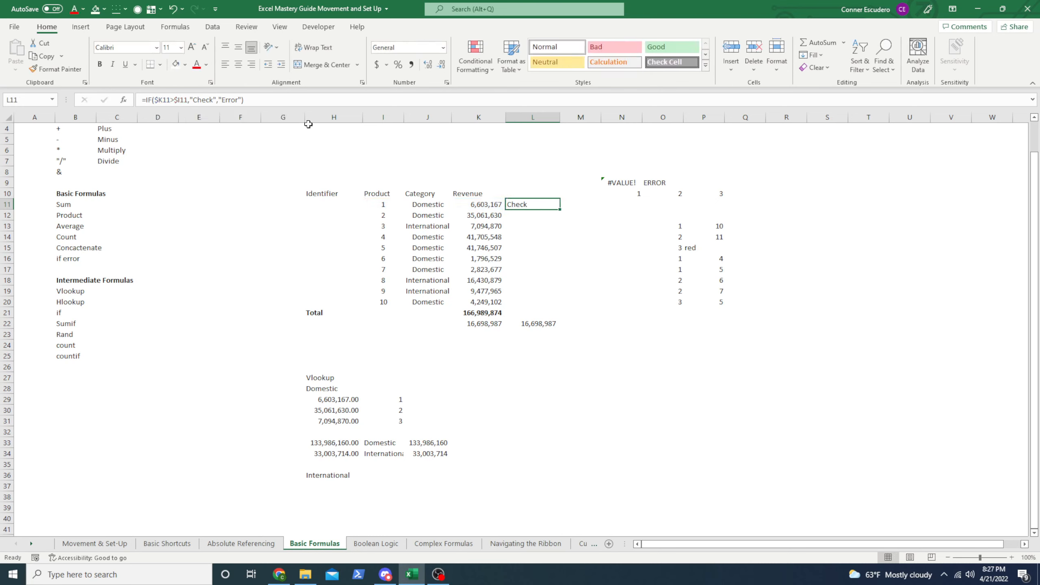
# Fill the IF formula down from L11 through L20, the last product row.
pyautogui.press('Left')
pyautogui.press('Down')
pyautogui.hotkey('ctrl', 'Down')
pyautogui.press('Up')
pyautogui.press('Up')
pyautogui.press('Right')
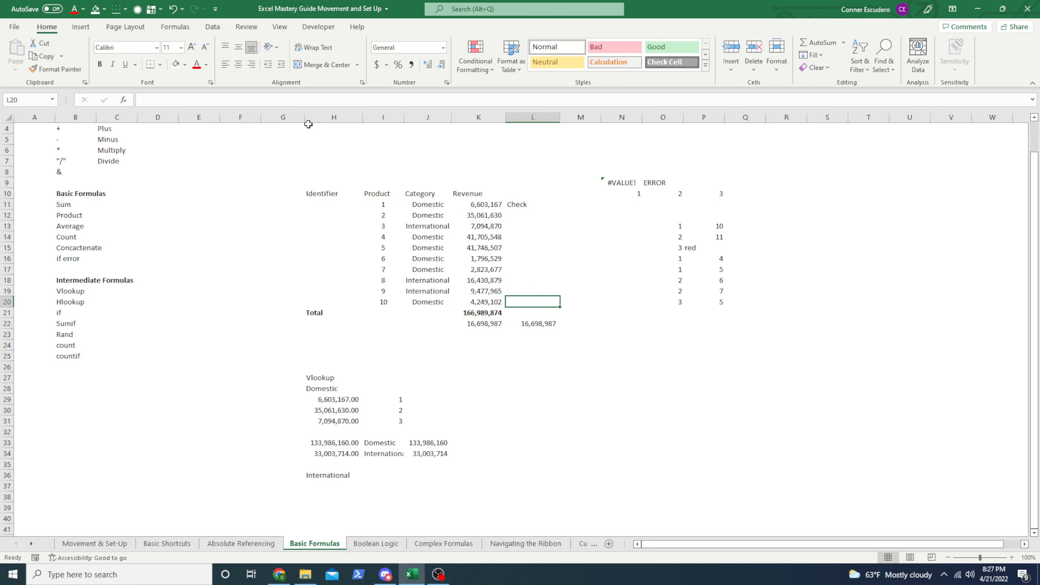
pyautogui.hotkey('ctrl', 'shift', 'Up')
pyautogui.hotkey('ctrl', 'd')
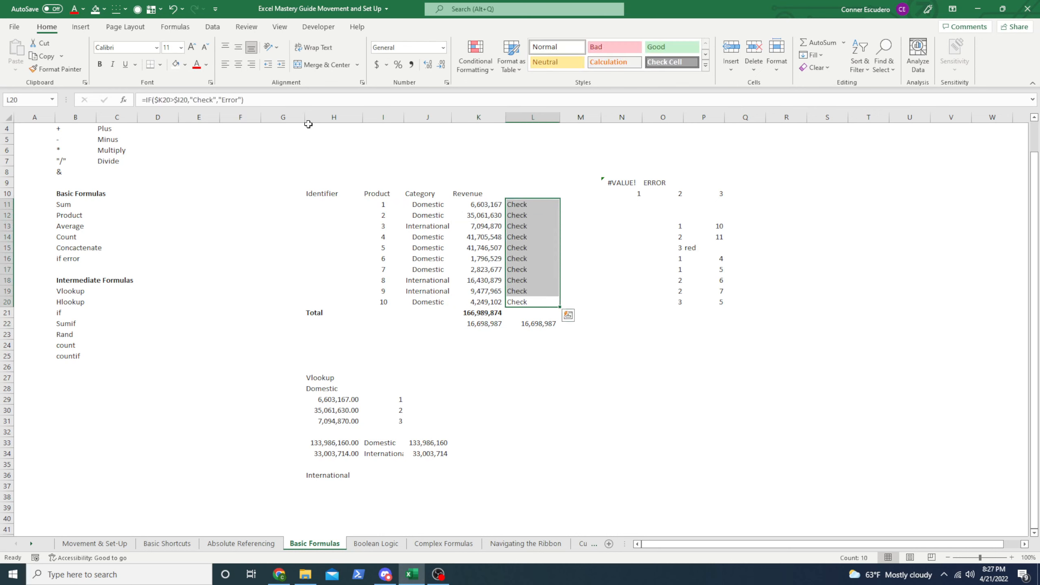
# Examine the filled IF results in L11:L20 and return to the first Category cell, J11.
pyautogui.press('Down')
pyautogui.press('Up')
pyautogui.press('Up')
pyautogui.press('Up')
pyautogui.press('Up')
pyautogui.press('Up')
pyautogui.press('Up')
pyautogui.press('Up')
pyautogui.press('Up')
pyautogui.press('Up')
pyautogui.press('Up')
pyautogui.press('Left')
pyautogui.press('Left')
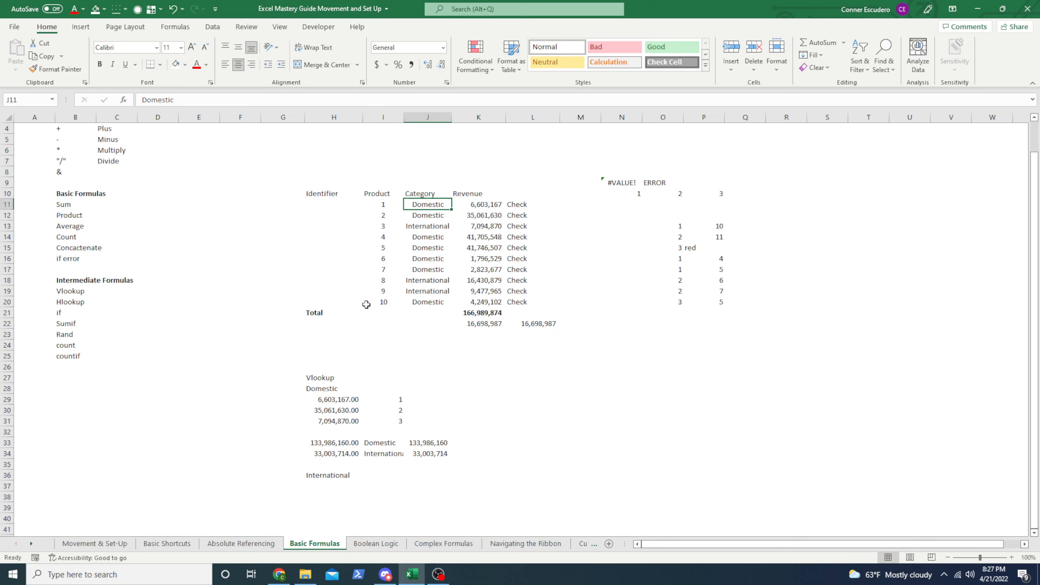
# Start a COUNTIF formula in L26.
pyautogui.click(73, 335)
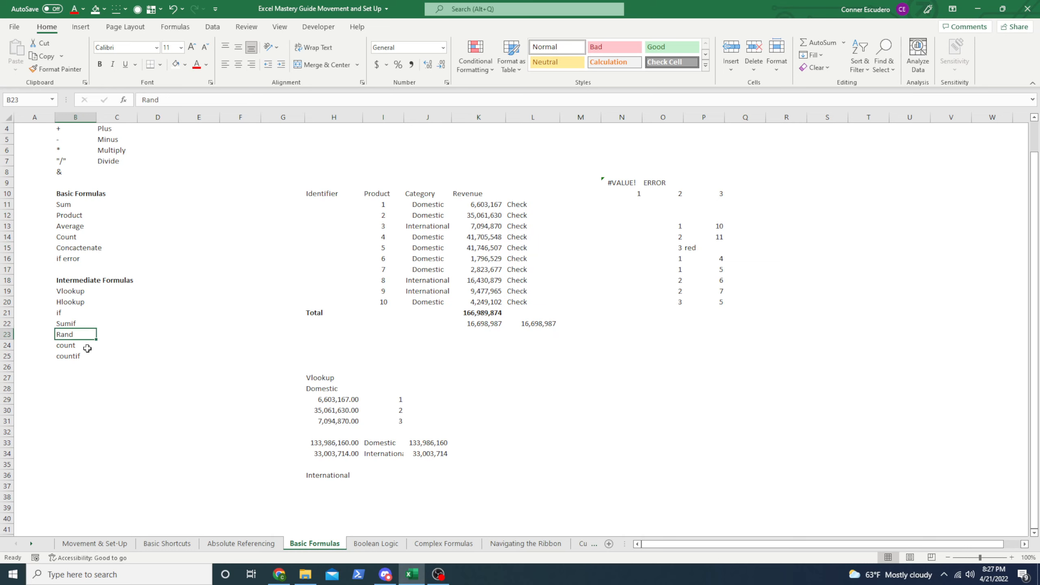
pyautogui.click(626, 351)
pyautogui.click(553, 366)
pyautogui.write('=count')
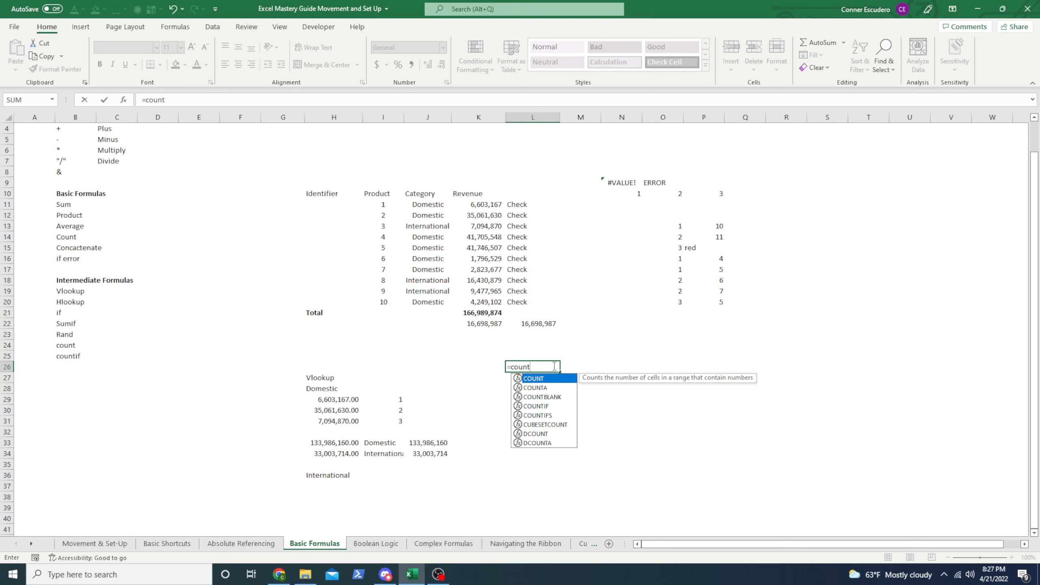
pyautogui.write('if')
pyautogui.press('Tab')
# Set the COUNTIF range to the Category values in J11:J20.
pyautogui.press('Left')
pyautogui.press('Left')
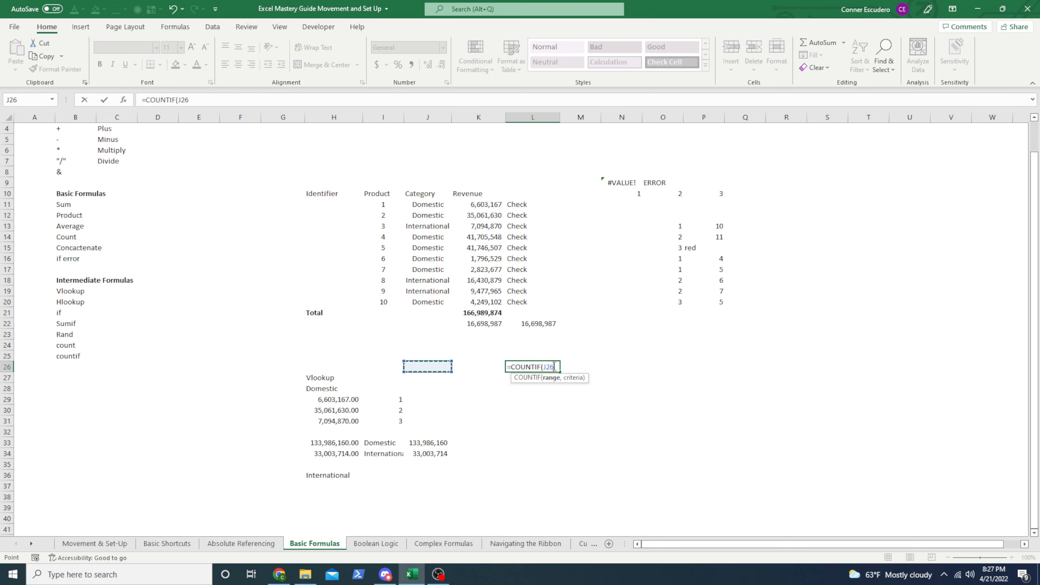
pyautogui.press('Up')
pyautogui.press('Up')
pyautogui.press('Up')
pyautogui.press('Up')
pyautogui.press('Up')
pyautogui.press('Up')
pyautogui.hotkey('ctrl', 'Up')
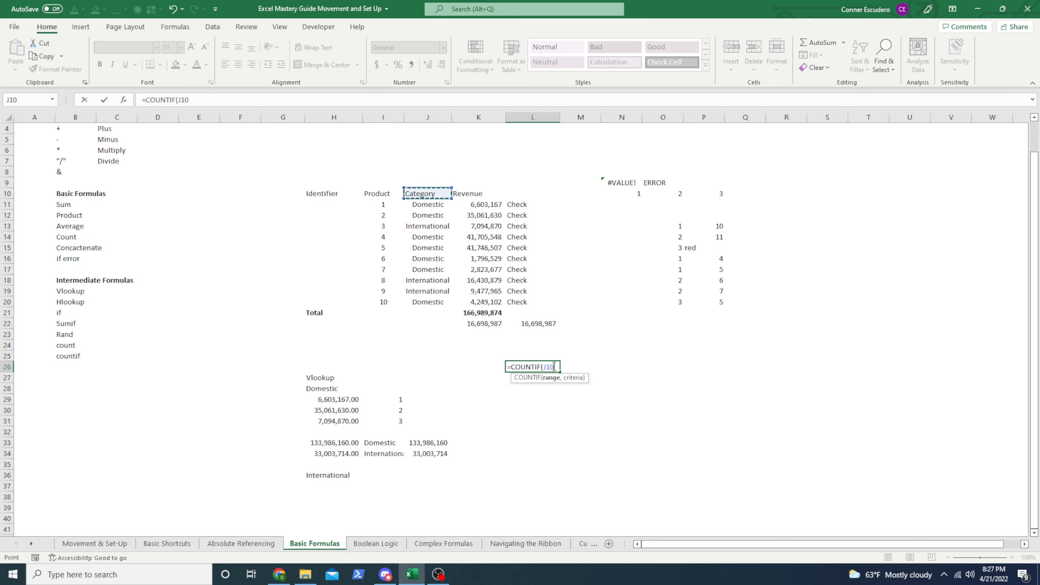
pyautogui.press('Down')
pyautogui.hotkey('ctrl', 'shift', 'Down')
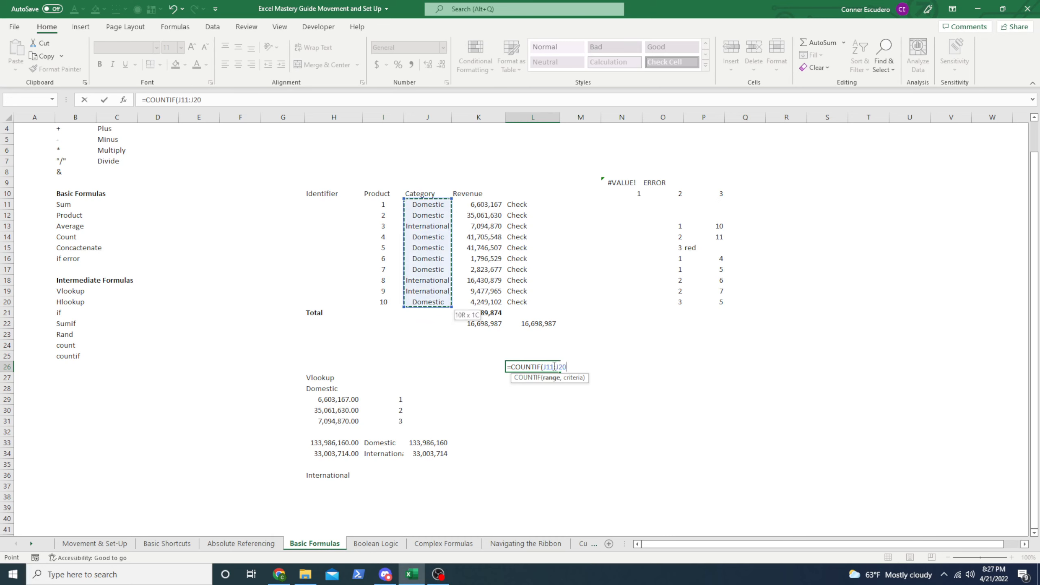
# Set the COUNTIF criterion to "Domestic" and enter the formula in L26.
pyautogui.write(',"Do')
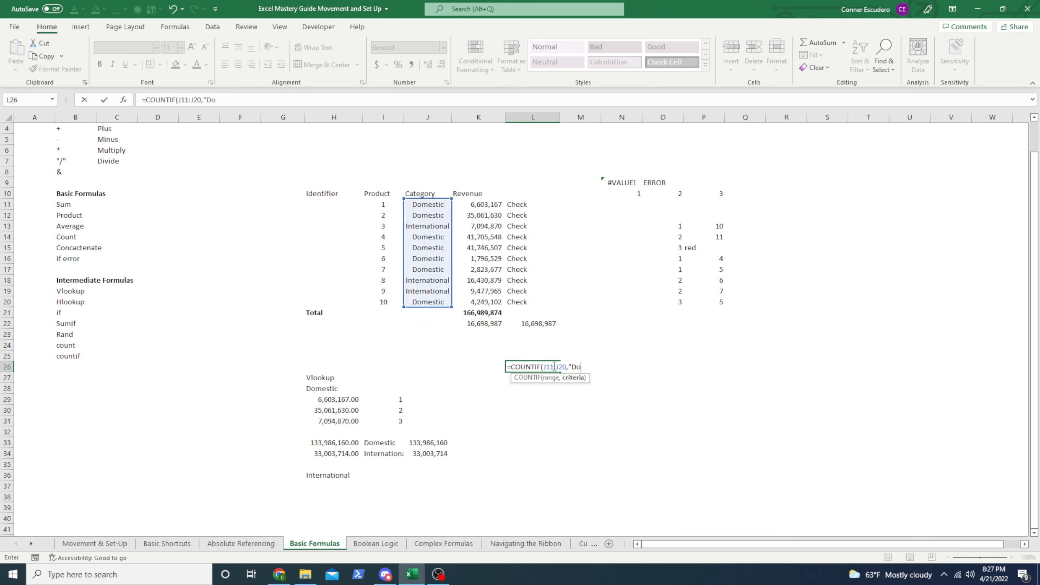
pyautogui.write('pmest')
pyautogui.press('BackSpace')
pyautogui.press('BackSpace')
pyautogui.press('BackSpace')
pyautogui.press('BackSpace')
pyautogui.press('BackSpace')
pyautogui.write('mestic"')
pyautogui.press('Return')
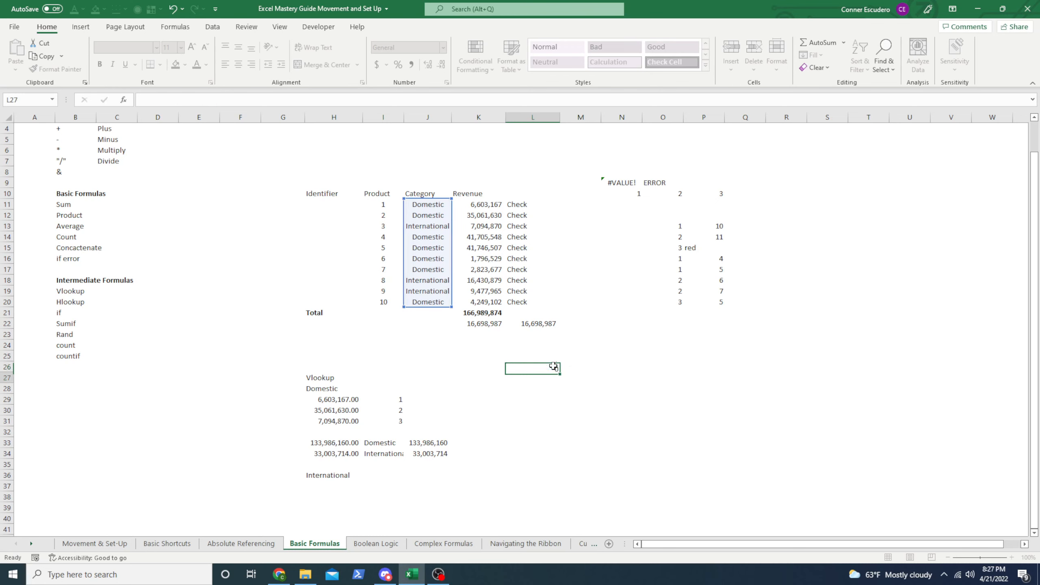
# Enter a formula in L33 that divides the Domestic revenue total in H33 by the COUNTIF result in L26.
pyautogui.click(553, 366)
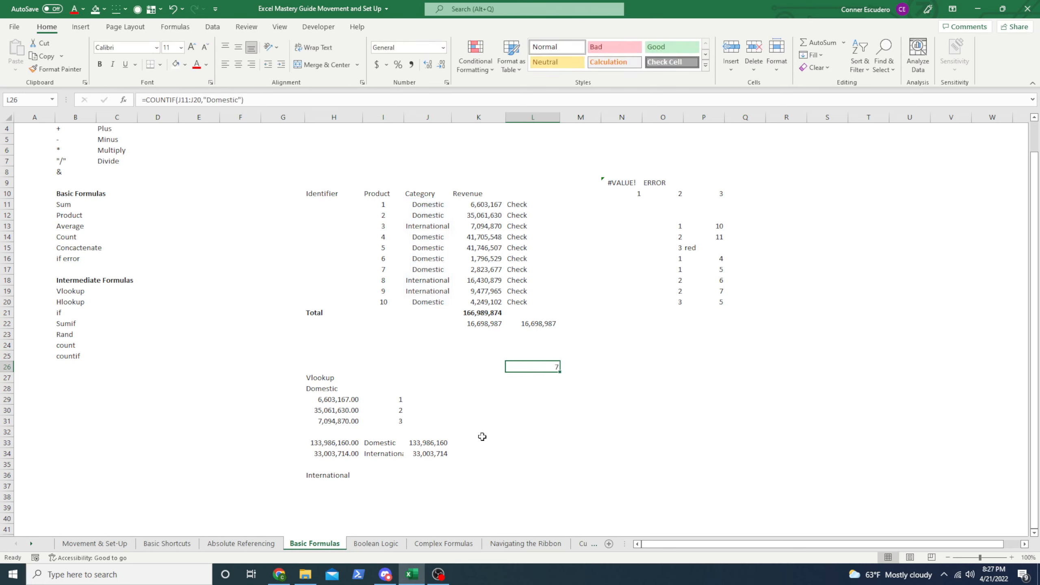
pyautogui.click(514, 439)
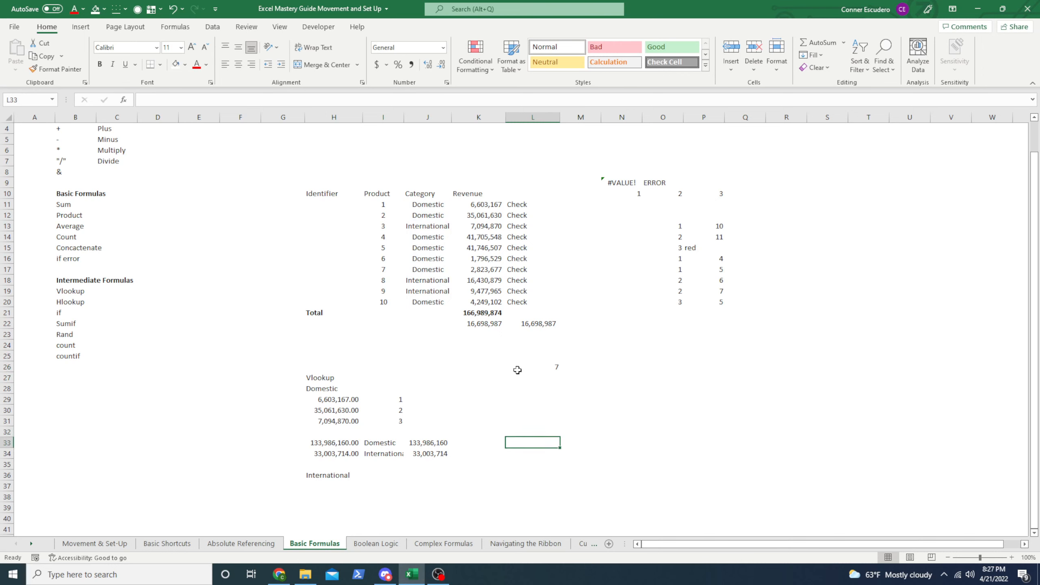
pyautogui.write('=')
pyautogui.press('Left')
pyautogui.press('Left')
pyautogui.press('Left')
pyautogui.press('Left')
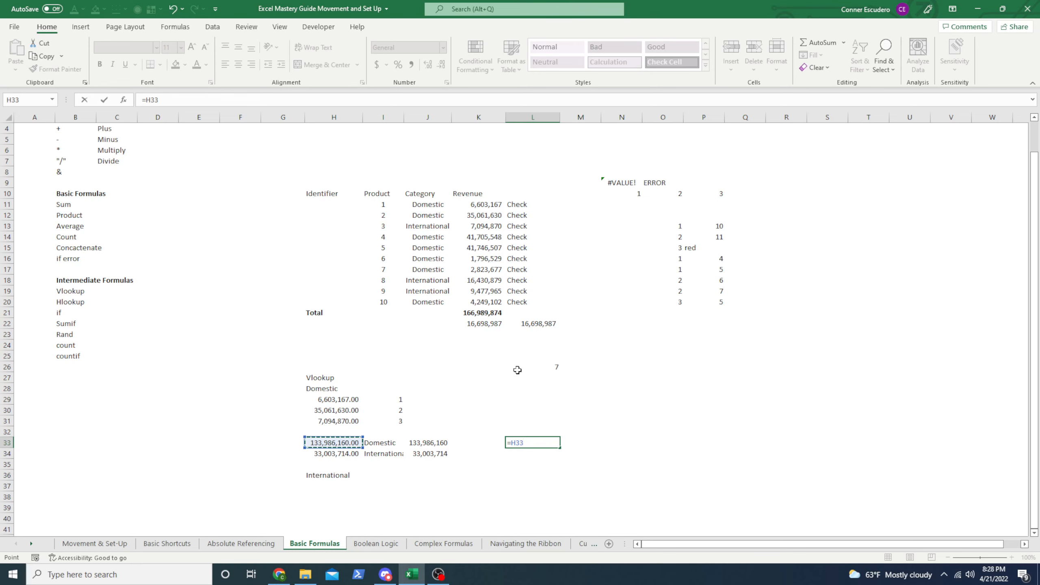
pyautogui.write('/')
pyautogui.press('Up')
pyautogui.click(518, 370)
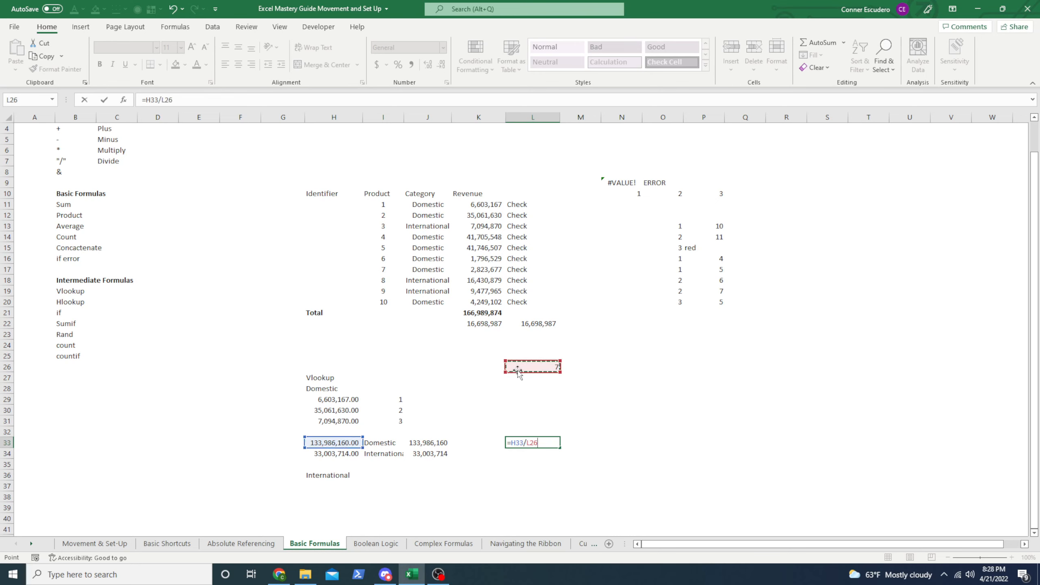
pyautogui.hotkey('ctrl', 'Return')
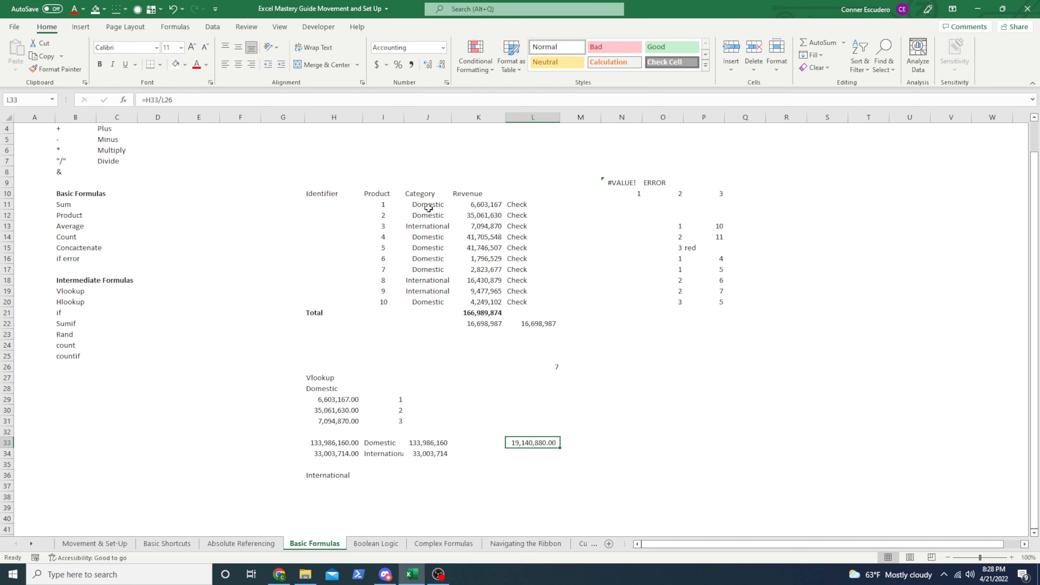
# Examine the SUMIF total in H33, its Domestic label, the count in L26 and the averages in L33 and L22.
pyautogui.click(345, 444)
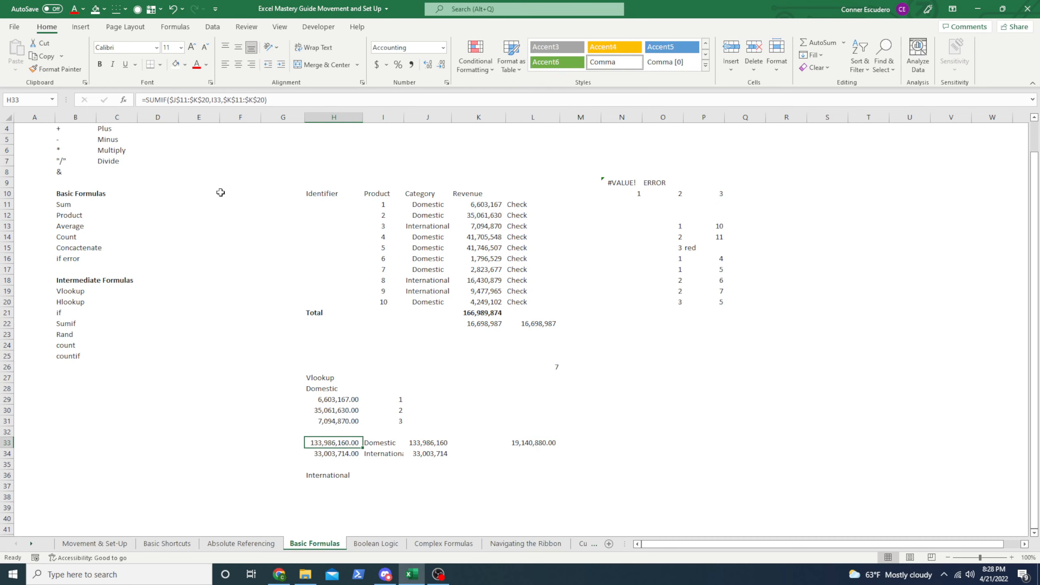
pyautogui.click(387, 447)
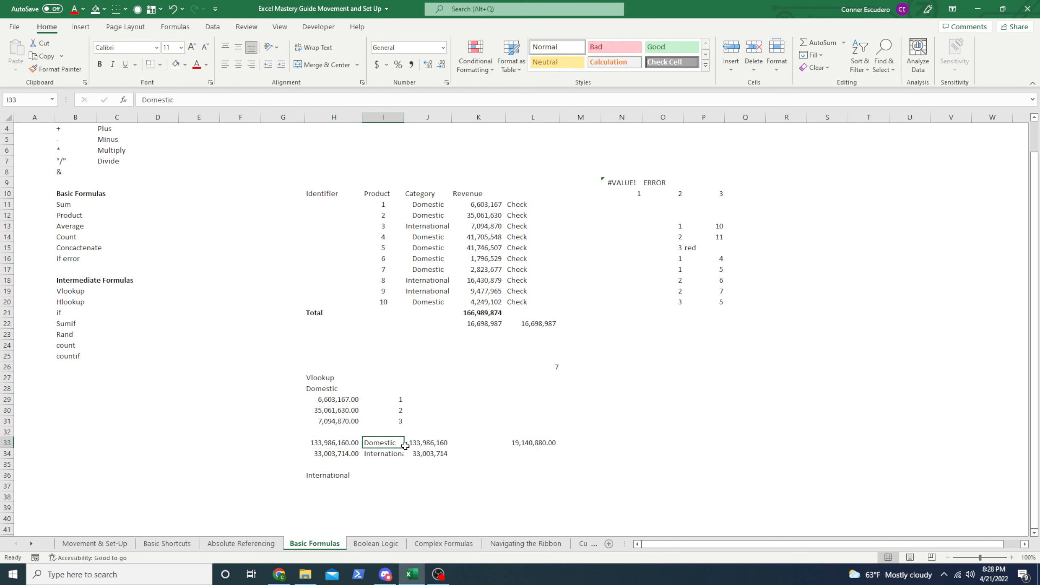
pyautogui.click(536, 441)
pyautogui.click(558, 370)
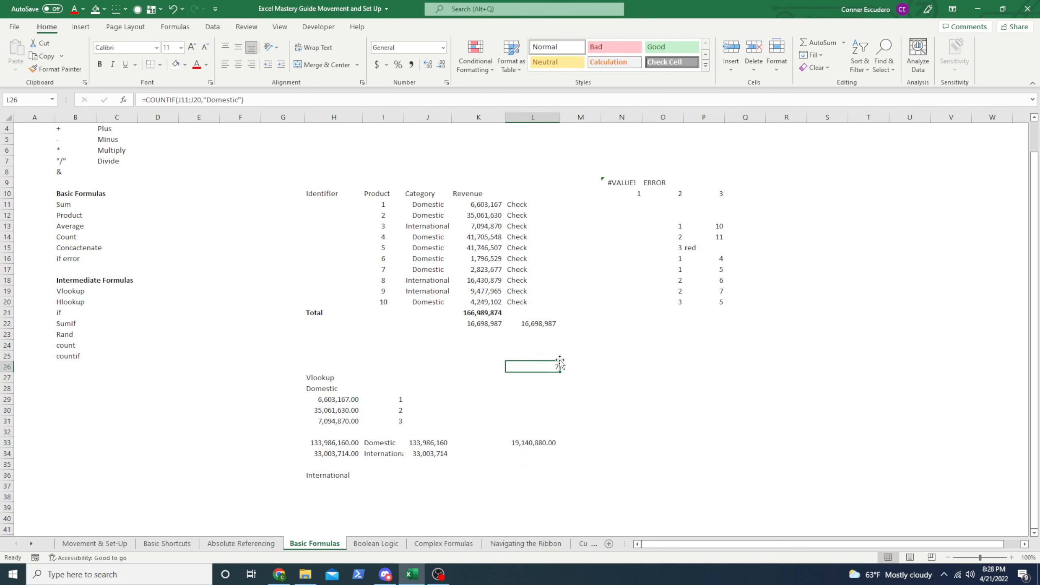
pyautogui.click(533, 446)
pyautogui.click(541, 327)
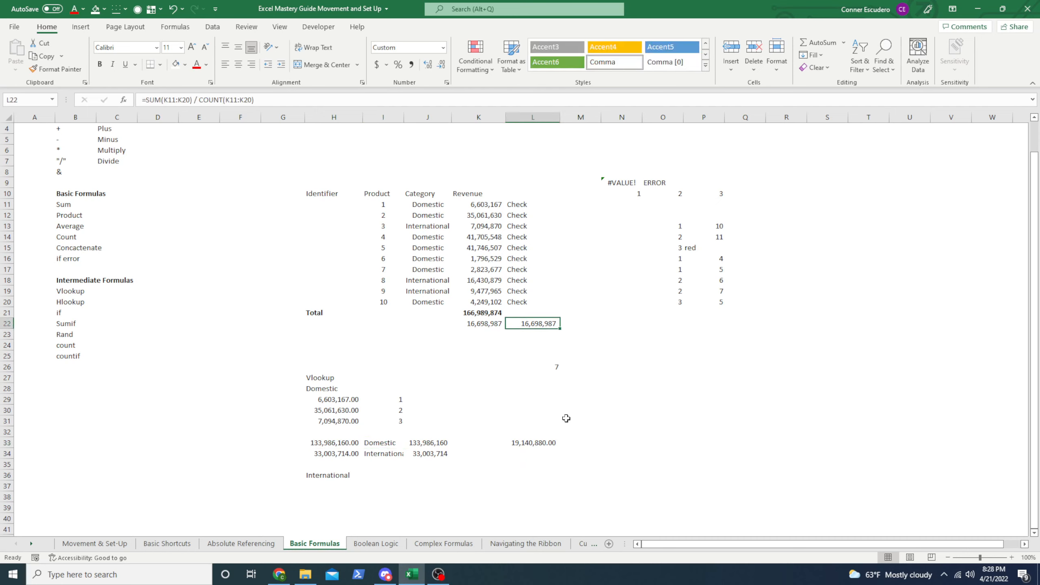
pyautogui.click(533, 462)
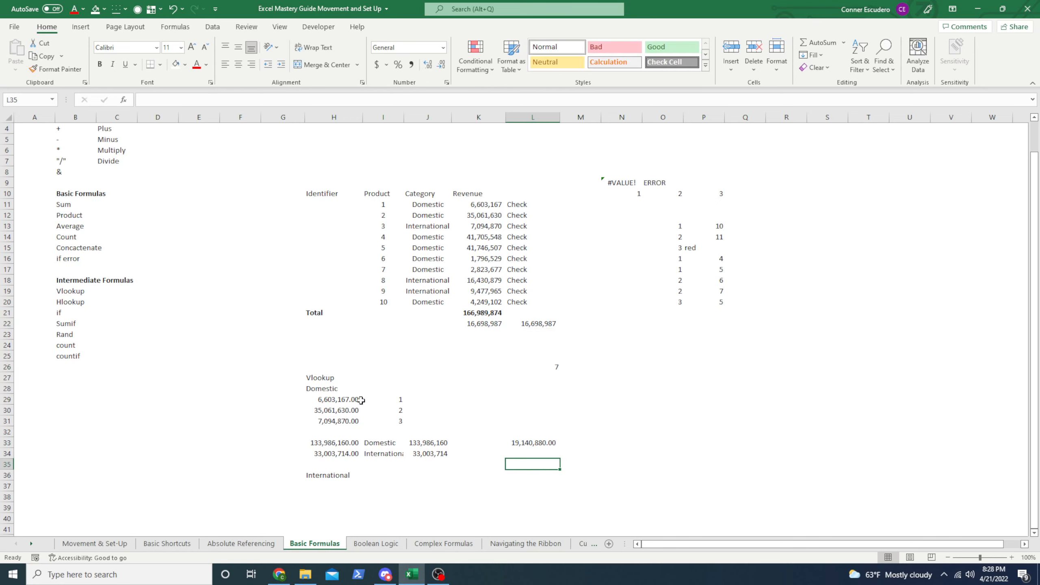
pyautogui.click(619, 378)
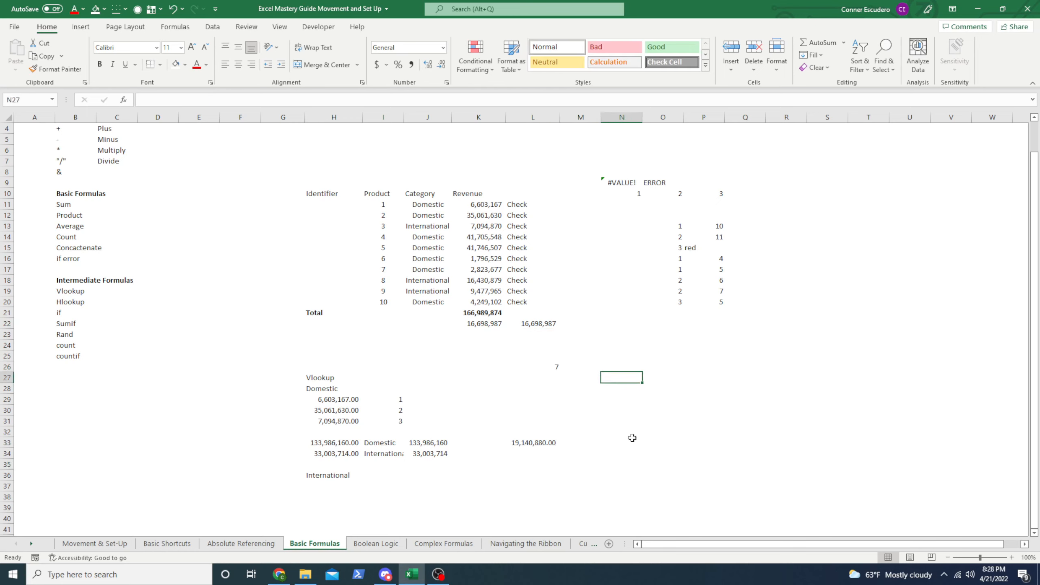
# Enter the heading "Probabilities" in D27.
pyautogui.press('Home')
pyautogui.press('Right')
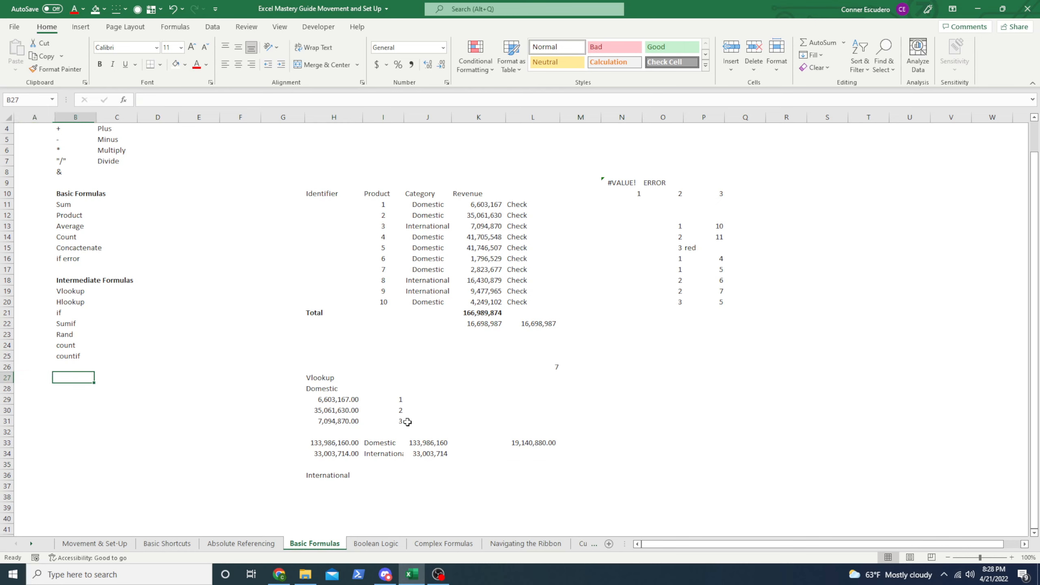
pyautogui.press('Right')
pyautogui.press('Up')
pyautogui.press('Right')
pyautogui.press('Down')
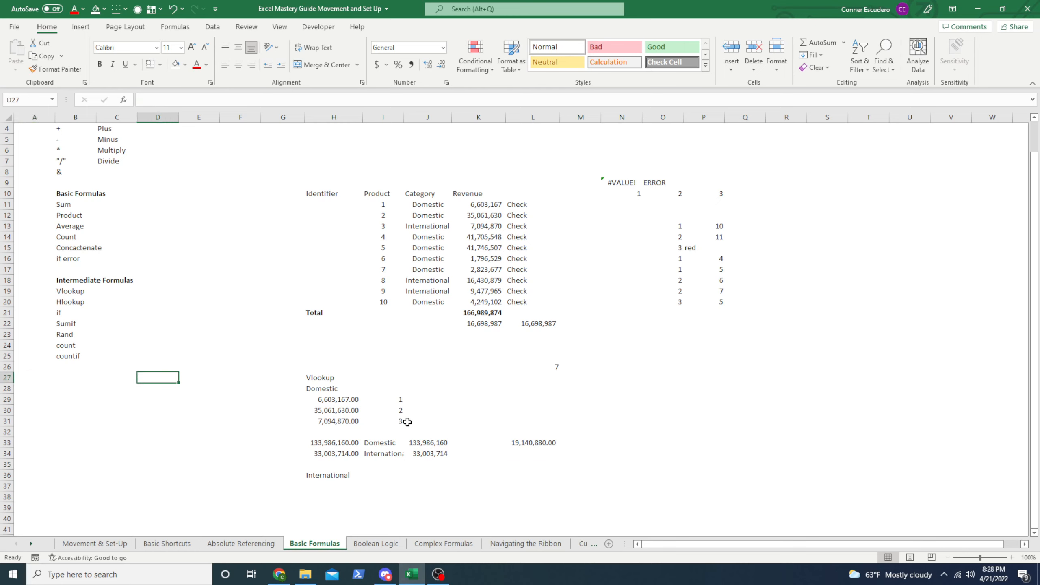
pyautogui.write('Prio')
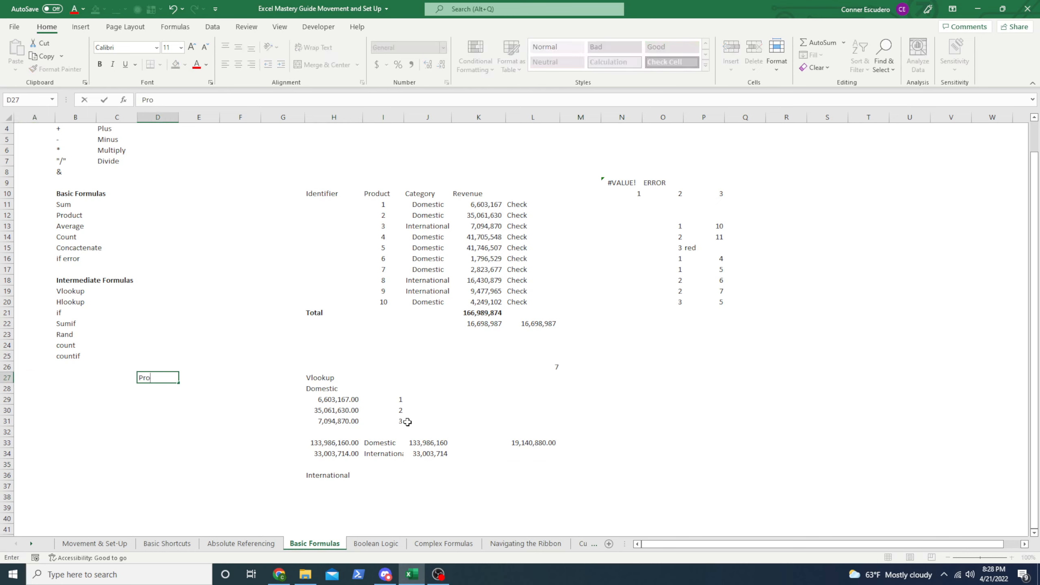
pyautogui.write('bab')
pyautogui.write('ty')
pyautogui.press('Return')
pyautogui.press('Up')
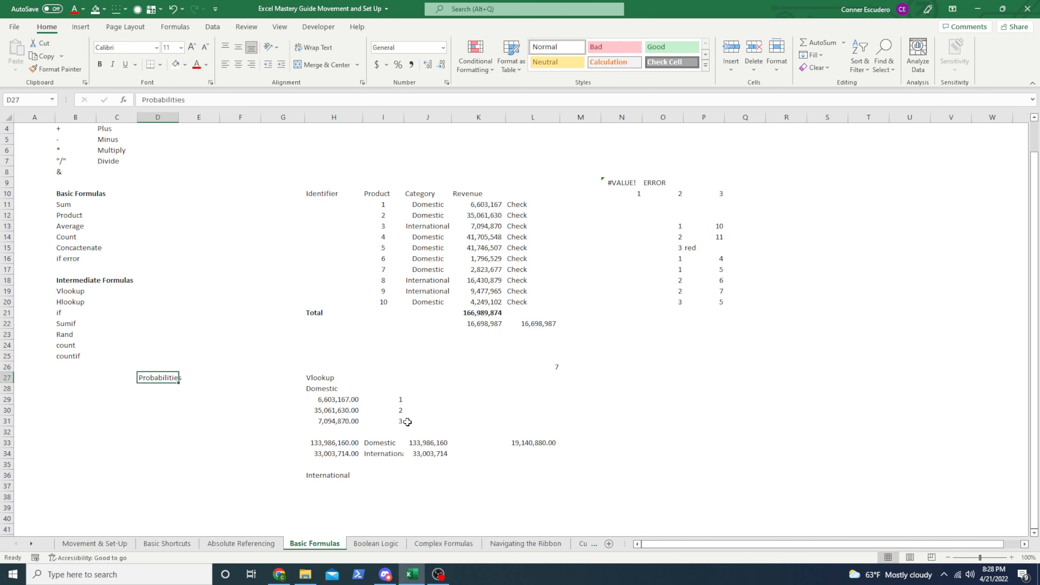
# Replace the heading in D27 with "Random".
pyautogui.write('Rando')
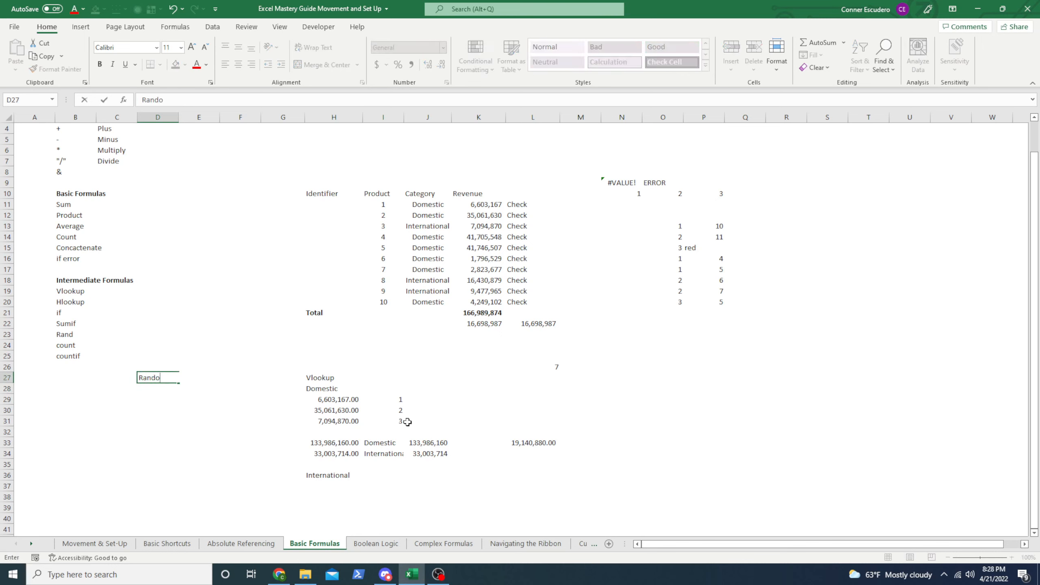
pyautogui.write('m')
pyautogui.press('Return')
# Enter a RAND formula in D28, below the Random heading.
pyautogui.write('=')
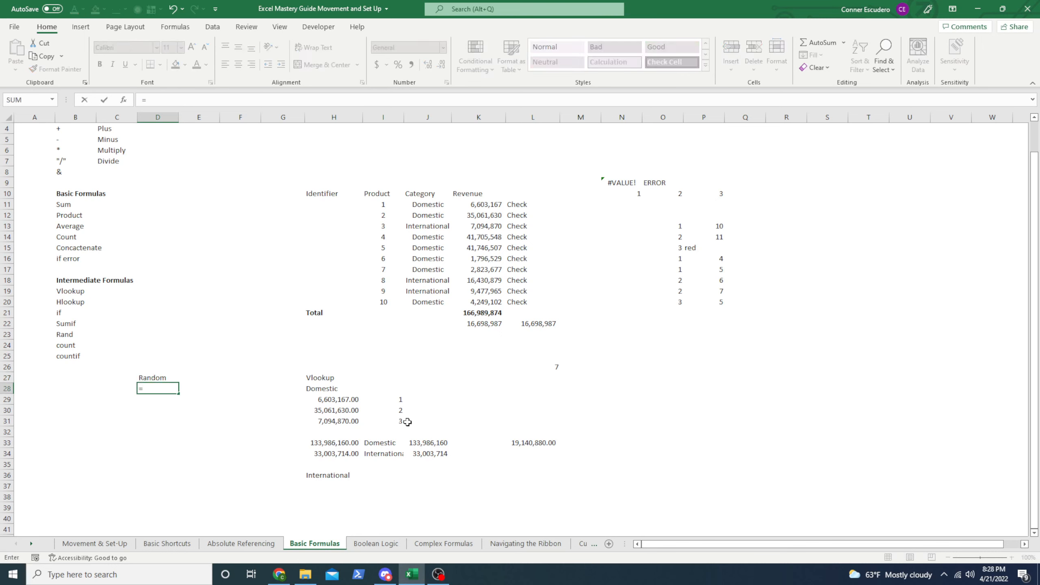
pyautogui.write('rand')
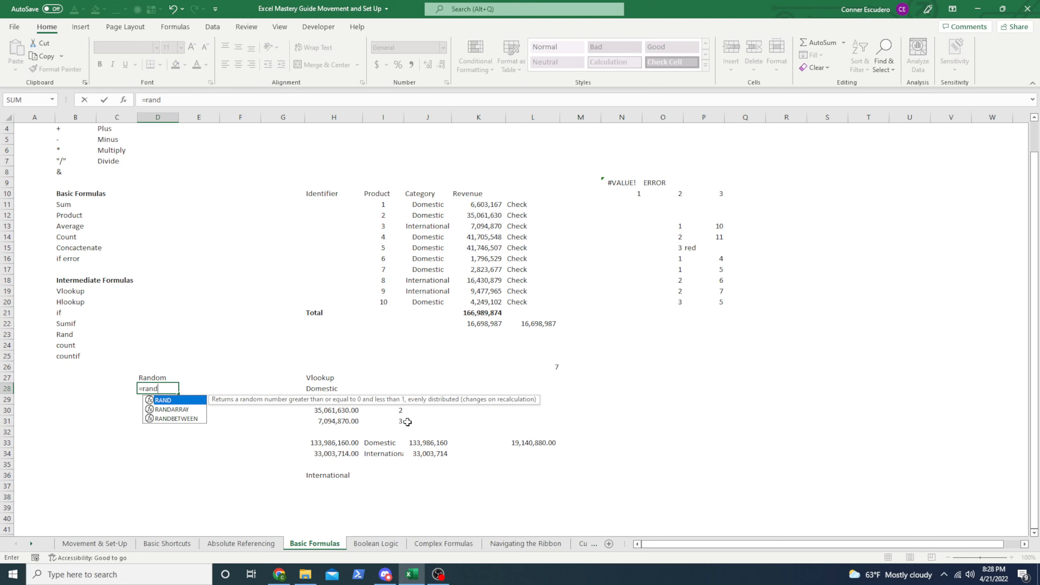
pyautogui.press('Tab')
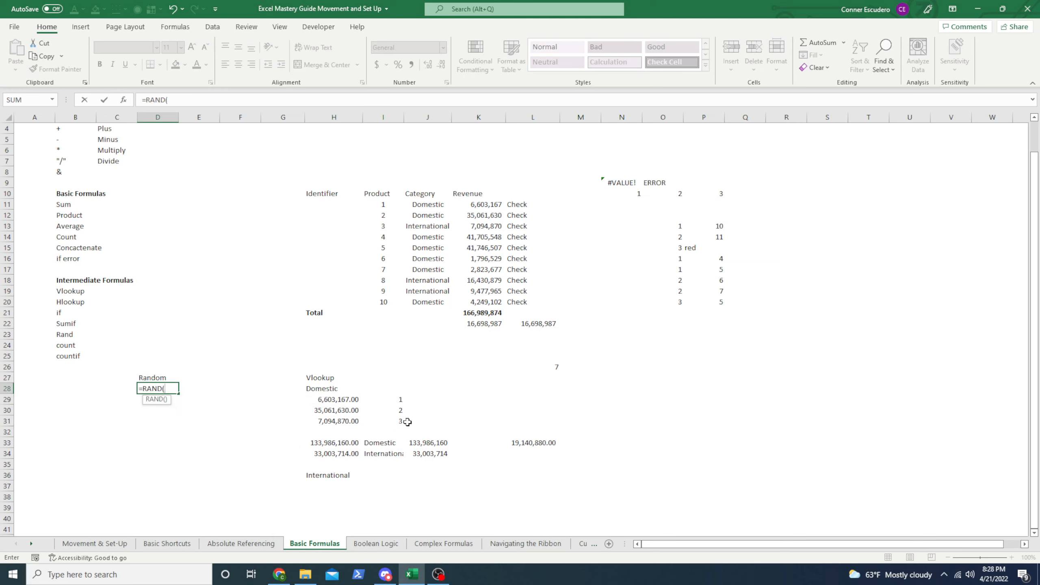
pyautogui.press('Return')
# Fill the RAND formula from D28 down through D33.
pyautogui.press('Up')
pyautogui.hotkey('shift', 'Down')
pyautogui.hotkey('shift', 'Down')
pyautogui.hotkey('shift', 'Down')
pyautogui.hotkey('shift', 'Down')
pyautogui.hotkey('shift', 'Down')
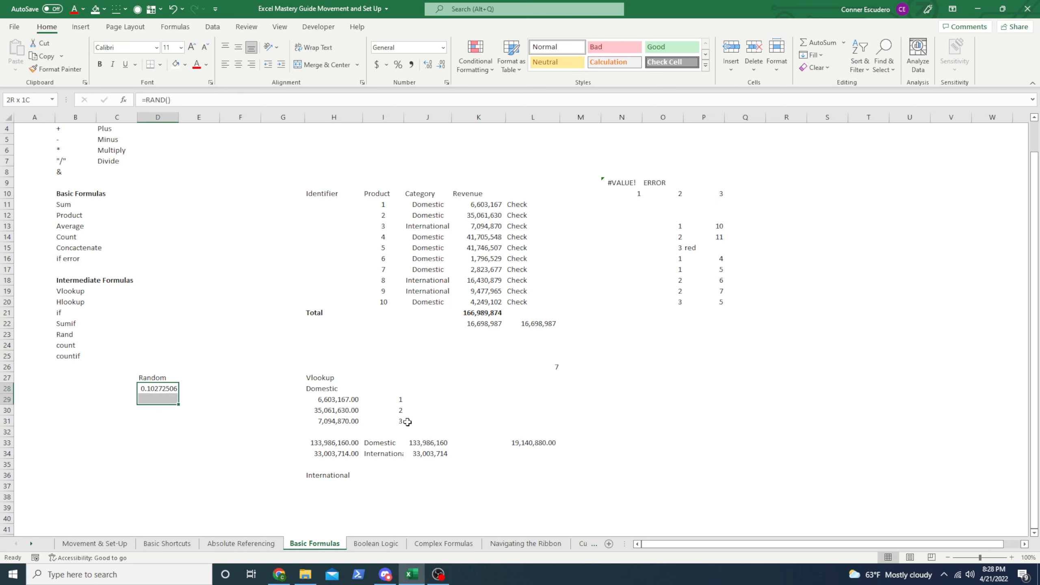
pyautogui.hotkey('ctrl', 'd')
pyautogui.press('Down')
pyautogui.press('Up')
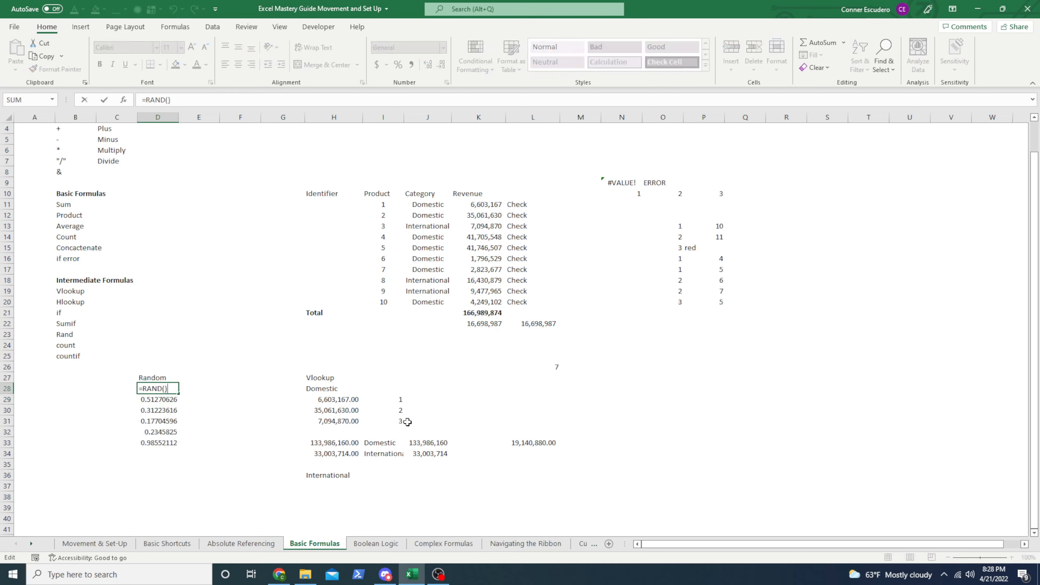
pyautogui.hotkey('shift', 'Down')
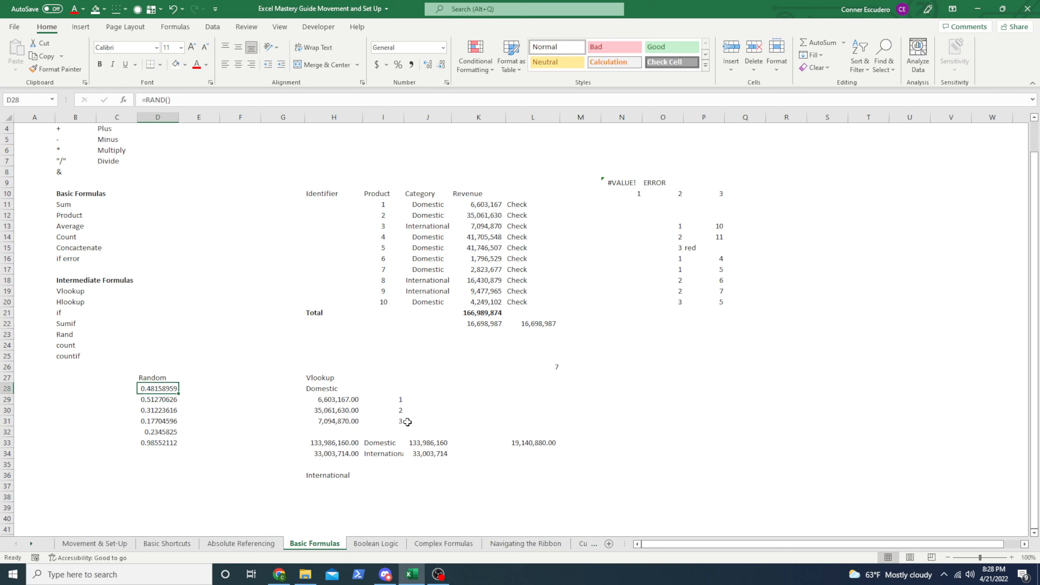
# Enter 10 in F28 to make the random numbers in D28:D33 recalculate.
pyautogui.click(156, 443)
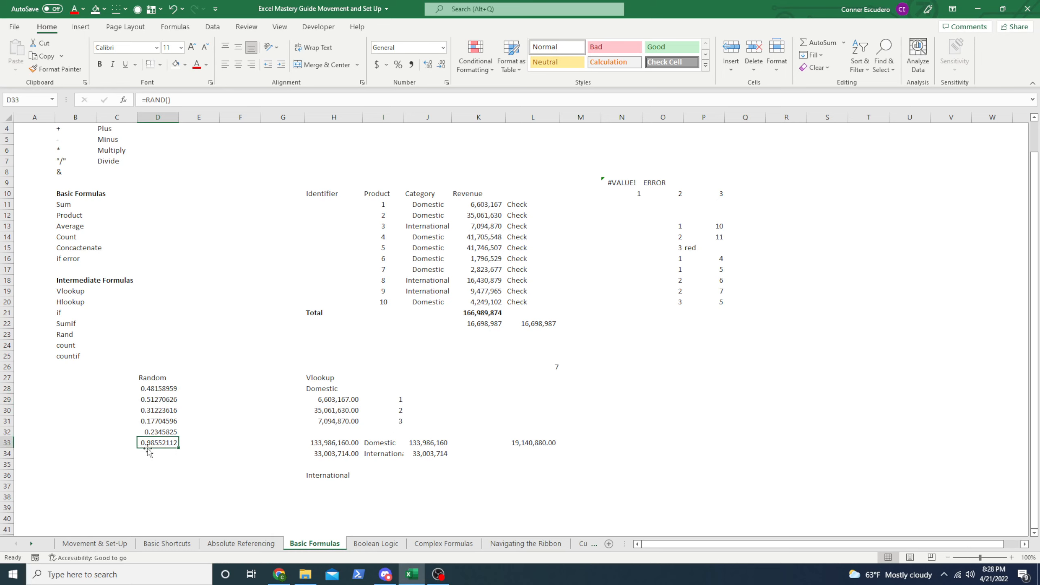
pyautogui.click(203, 391)
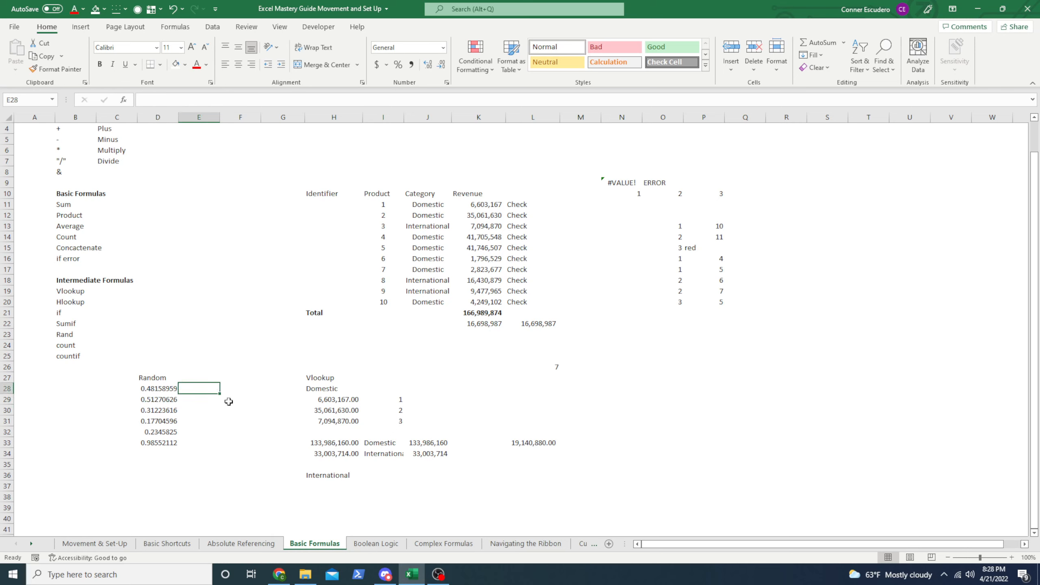
pyautogui.press('Left')
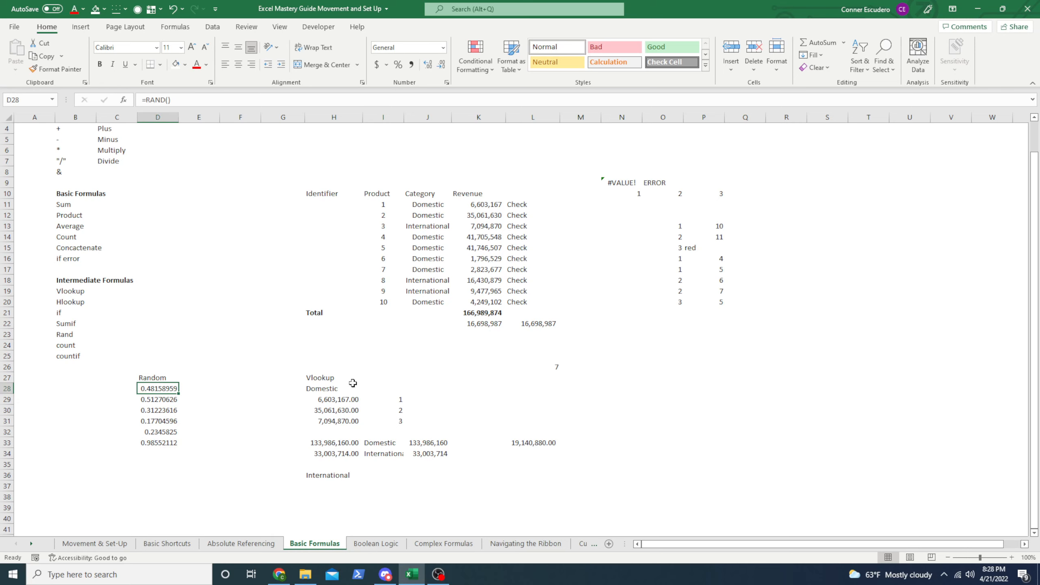
pyautogui.click(236, 389)
pyautogui.write('10')
pyautogui.press('Return')
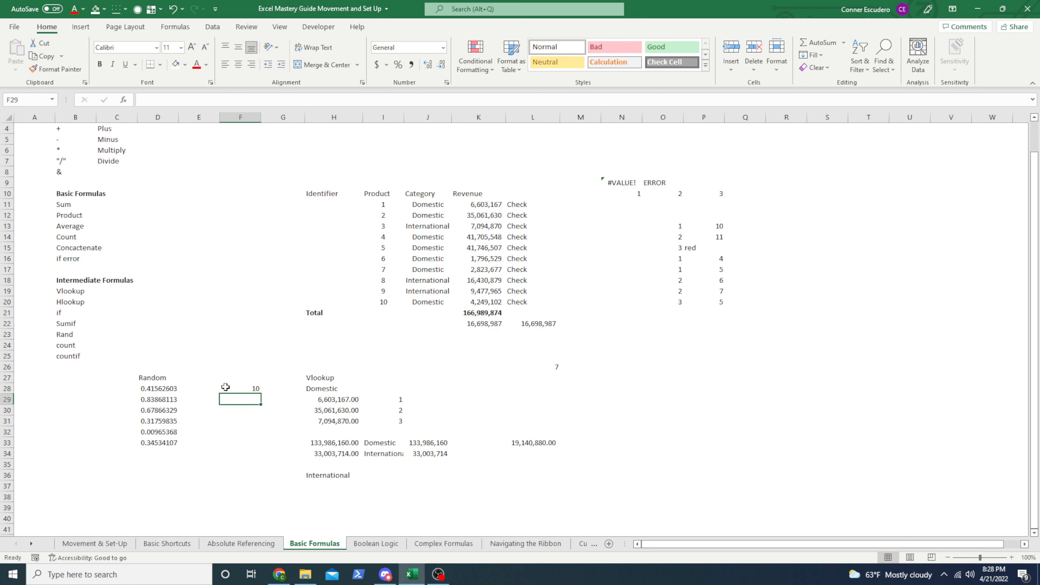
# Check the random numbers, re-enter the 10 in F28 to recalculate them again, and clear that cell.
pyautogui.press('Up')
pyautogui.press('Left')
pyautogui.press('Left')
pyautogui.hotkey('ctrl', 'shift', 'Down')
pyautogui.press('Right')
pyautogui.press('Right')
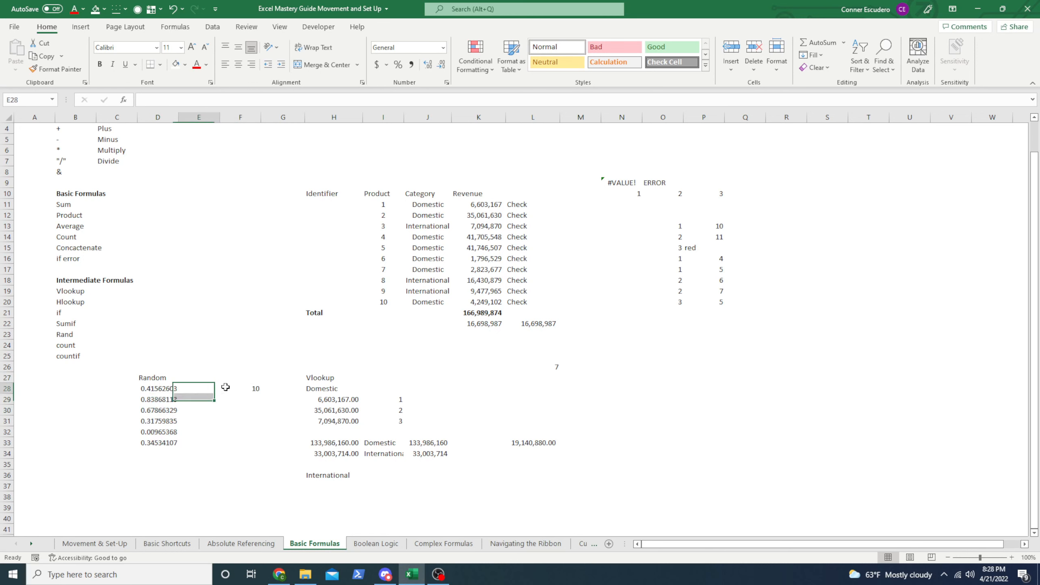
pyautogui.press('Left')
pyautogui.press('Left')
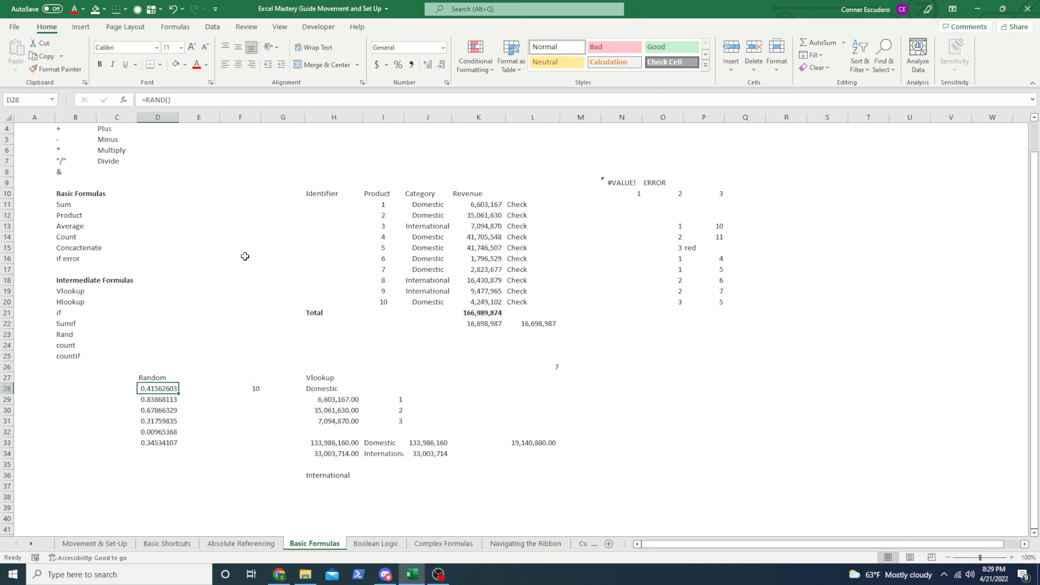
pyautogui.click(259, 392)
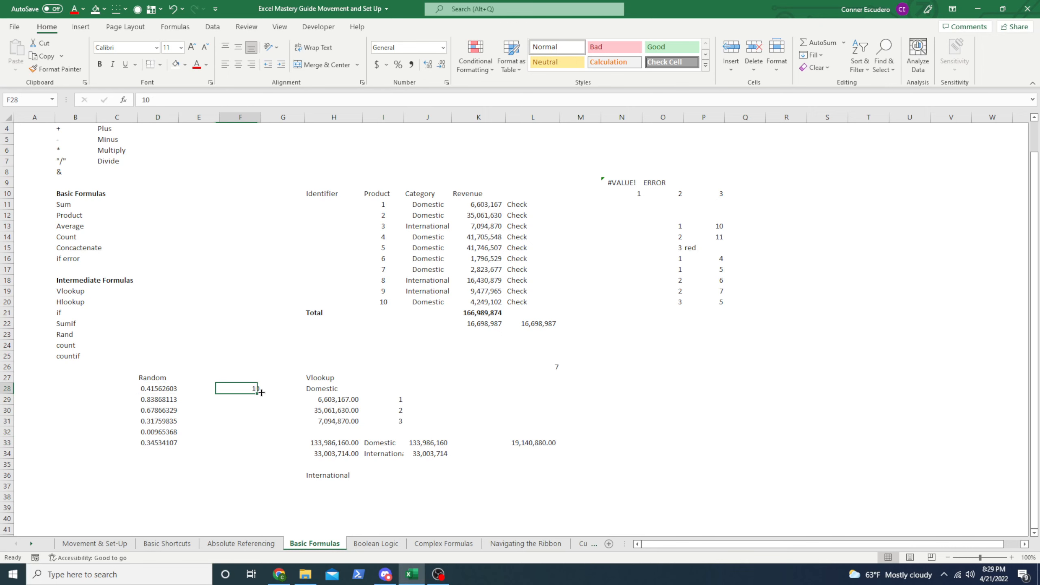
pyautogui.click(162, 99)
pyautogui.hotkey('ctrl', 'Return')
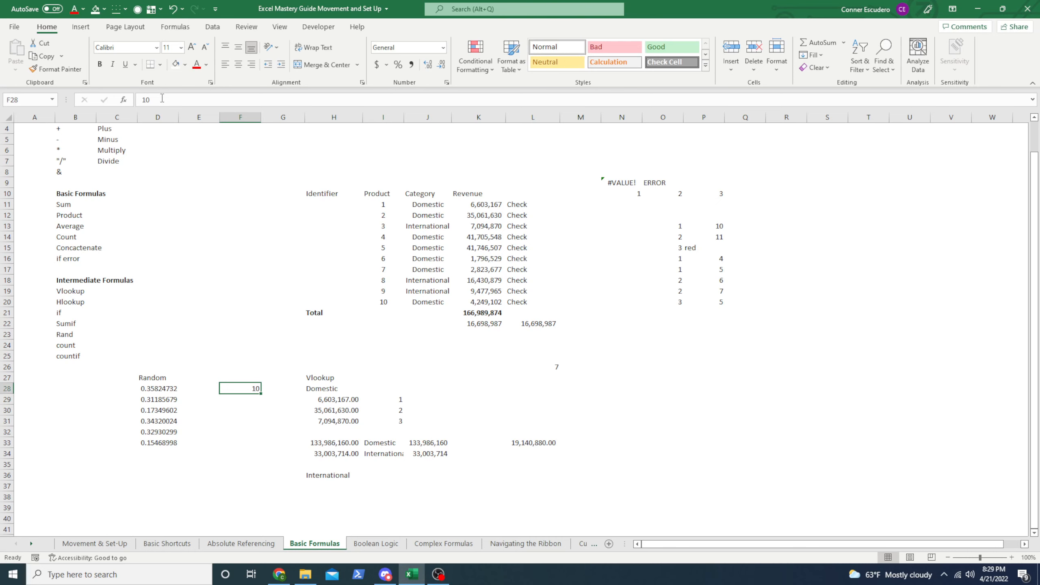
pyautogui.press('Delete')
# Copy the random numbers in D28:D33 and paste them over themselves as values only.
pyautogui.press('Left')
pyautogui.press('Left')
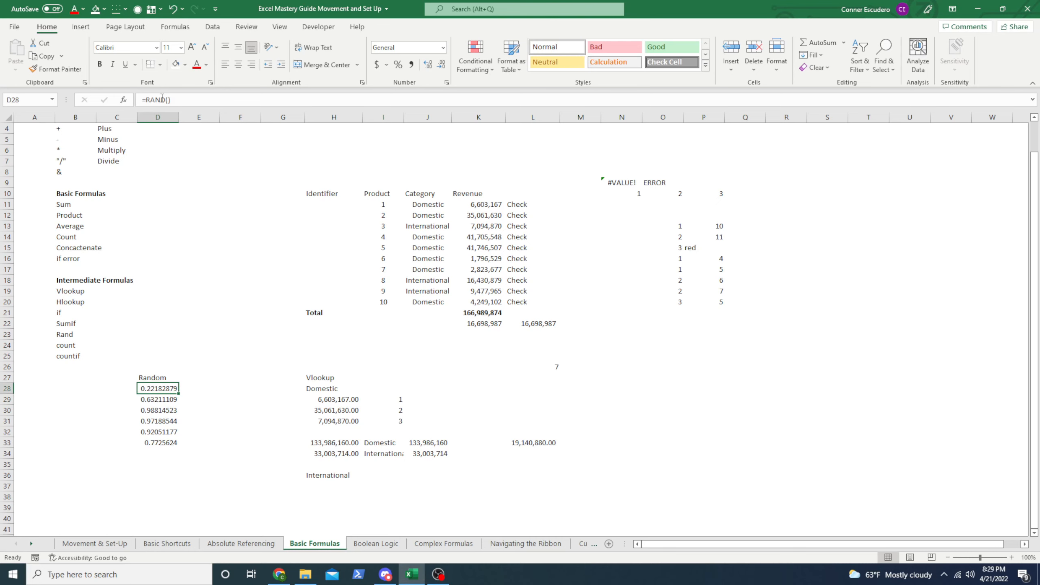
pyautogui.hotkey('shift', 'Down')
pyautogui.hotkey('shift', 'Down')
pyautogui.hotkey('shift', 'Down')
pyautogui.hotkey('shift', 'Down')
pyautogui.hotkey('shift', 'Down')
pyautogui.hotkey('ctrl', 'c')
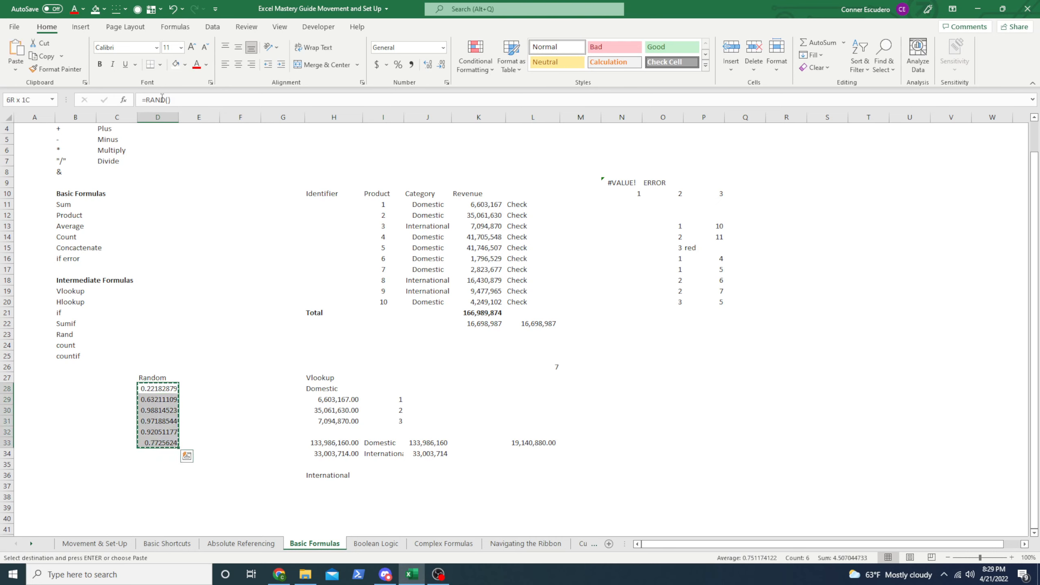
pyautogui.hotkey('alt', 'h')
pyautogui.press('v')
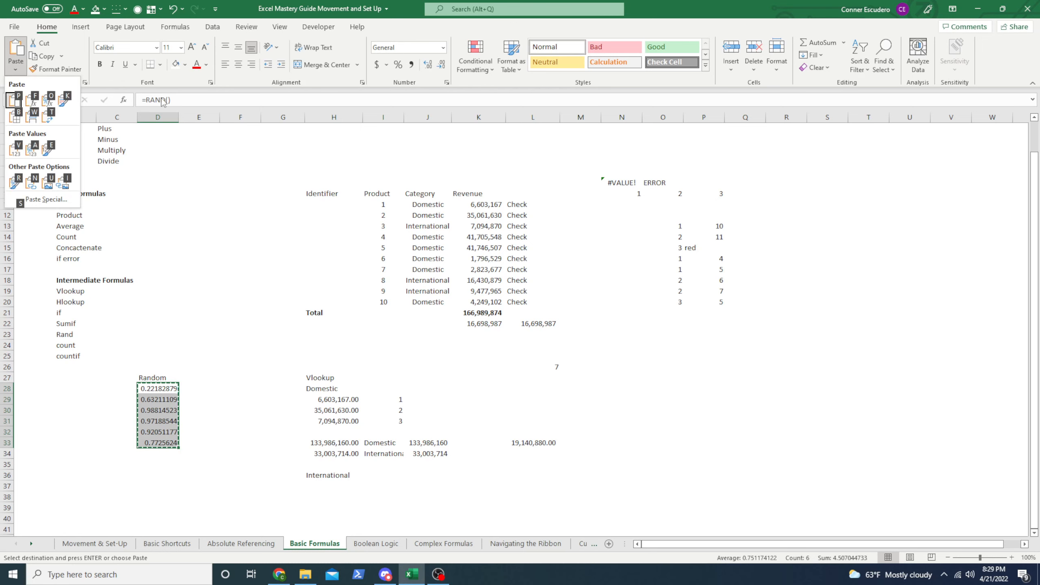
pyautogui.press('v')
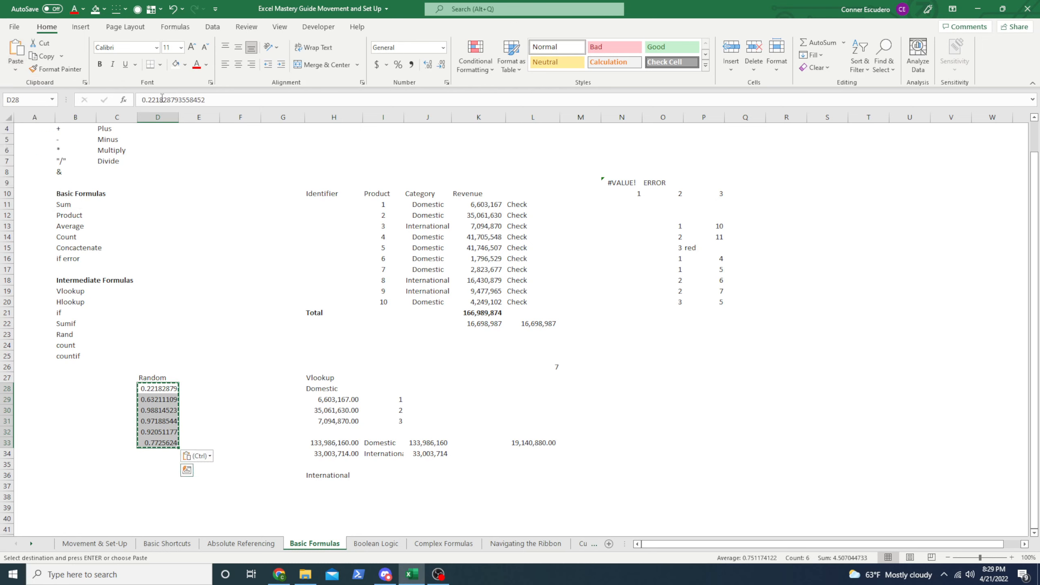
pyautogui.press('Escape')
# Examine the cells D28:D33 one by one to see what each contains after pasting as values.
pyautogui.press('Down')
pyautogui.press('Down')
pyautogui.press('Up')
pyautogui.press('Up')
pyautogui.press('Down')
pyautogui.press('Down')
pyautogui.press('Down')
pyautogui.press('Down')
pyautogui.press('Down')
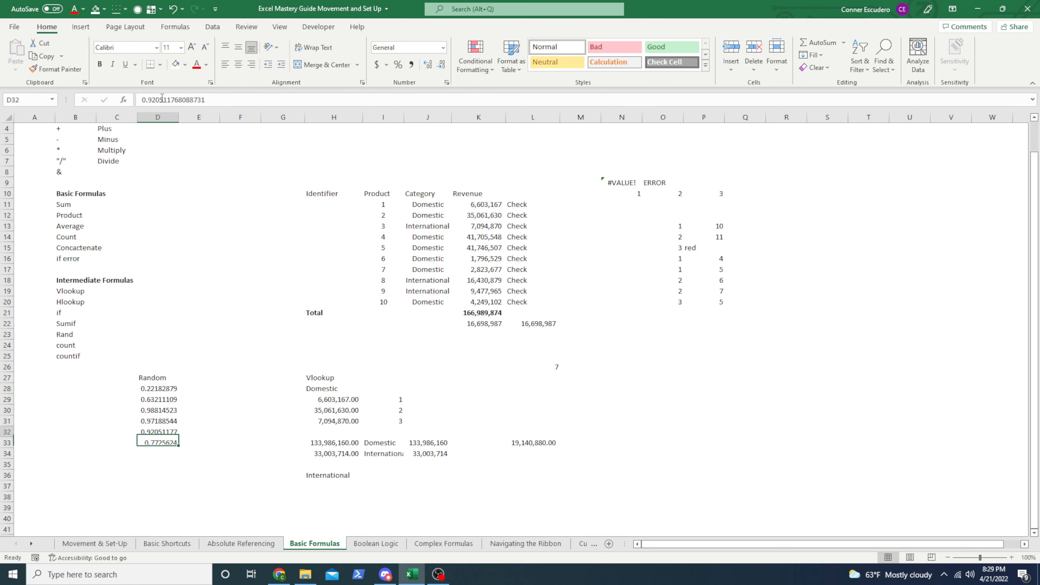
# Enter a RANDBETWEEN formula in E28 that generates a random whole number between 10 and 100.
pyautogui.press('Up')
pyautogui.press('Up')
pyautogui.press('Up')
pyautogui.press('Up')
pyautogui.press('Up')
pyautogui.press('Right')
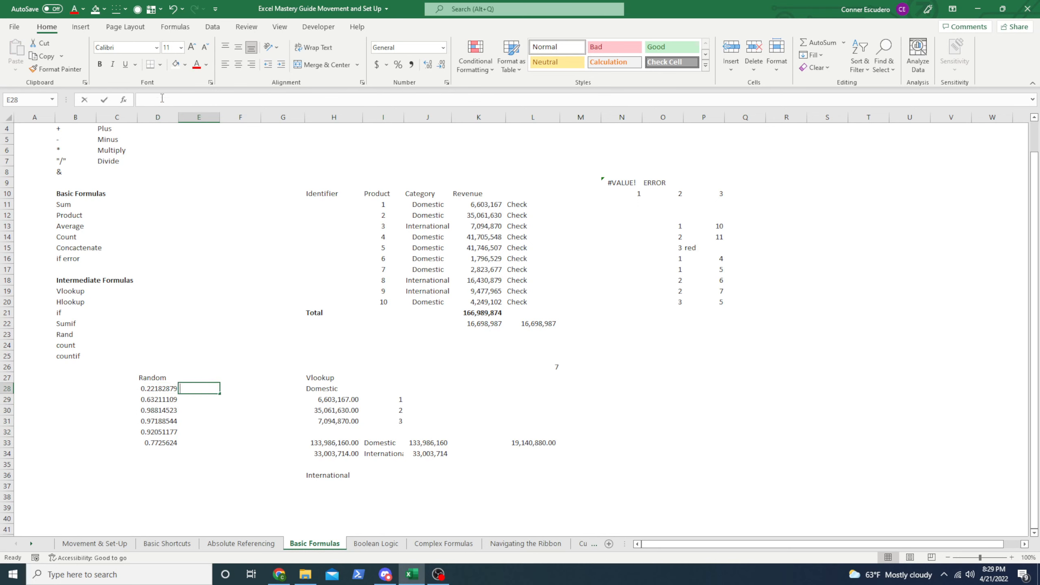
pyautogui.write('=rand')
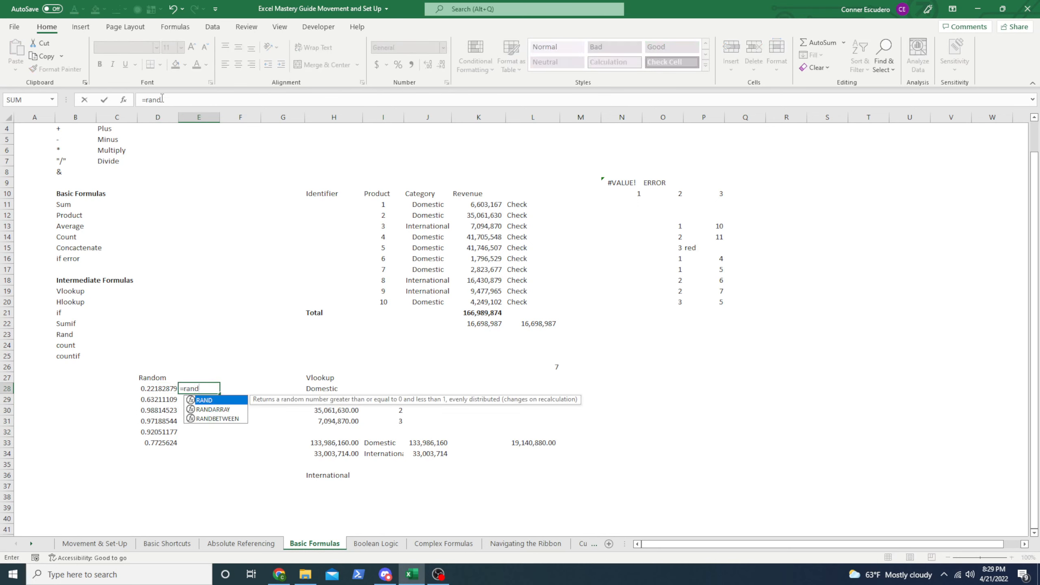
pyautogui.press('Down')
pyautogui.press('Down')
pyautogui.press('Tab')
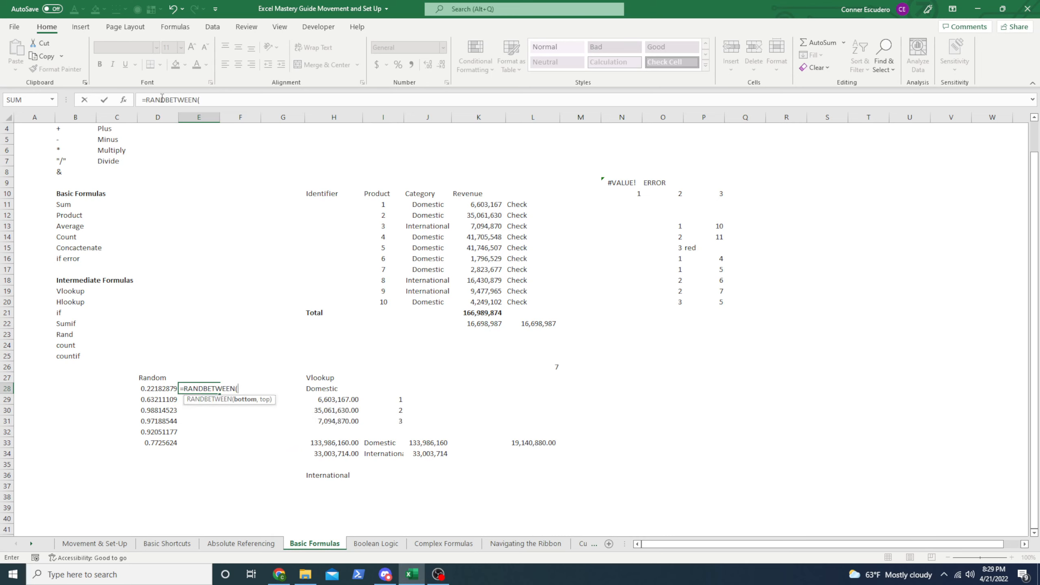
pyautogui.write('10,100)')
pyautogui.press('Return')
# Fill the RANDBETWEEN formula from E28 down to E33, alongside the last random number in column D.
pyautogui.press('Left')
pyautogui.hotkey('ctrl', 'Down')
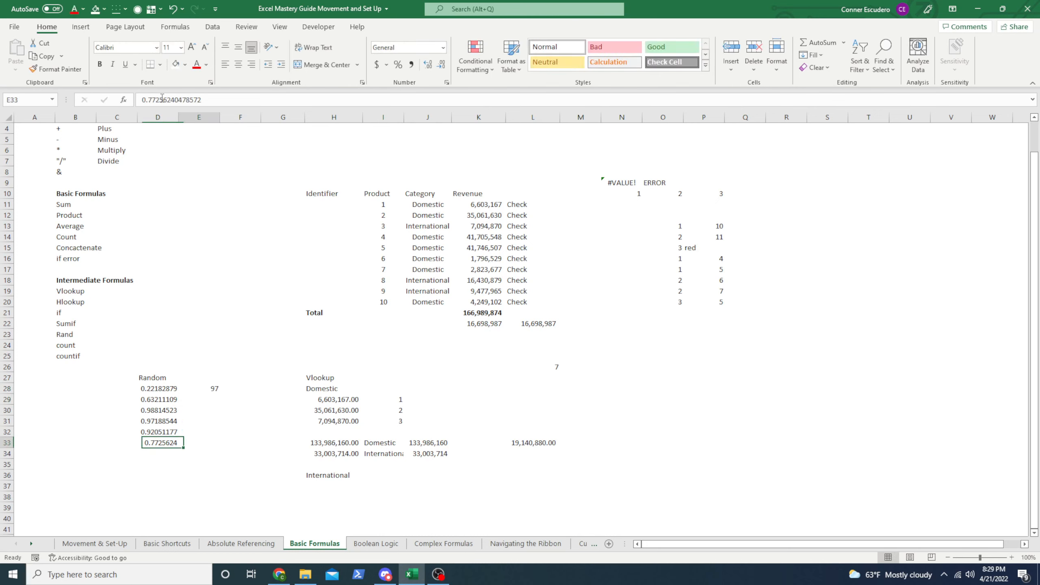
pyautogui.press('Right')
pyautogui.hotkey('ctrl', 'shift', 'Up')
pyautogui.hotkey('ctrl', 'd')
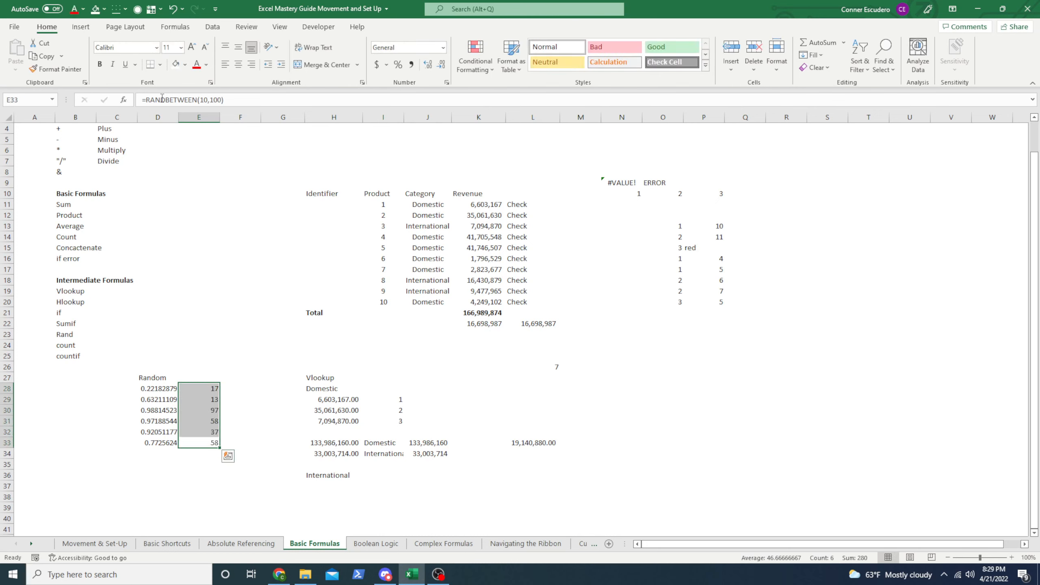
# Copy the RANDBETWEEN results in E28:E33 and paste them over themselves as values only.
pyautogui.press('Up')
pyautogui.hotkey('ctrl', 'Up')
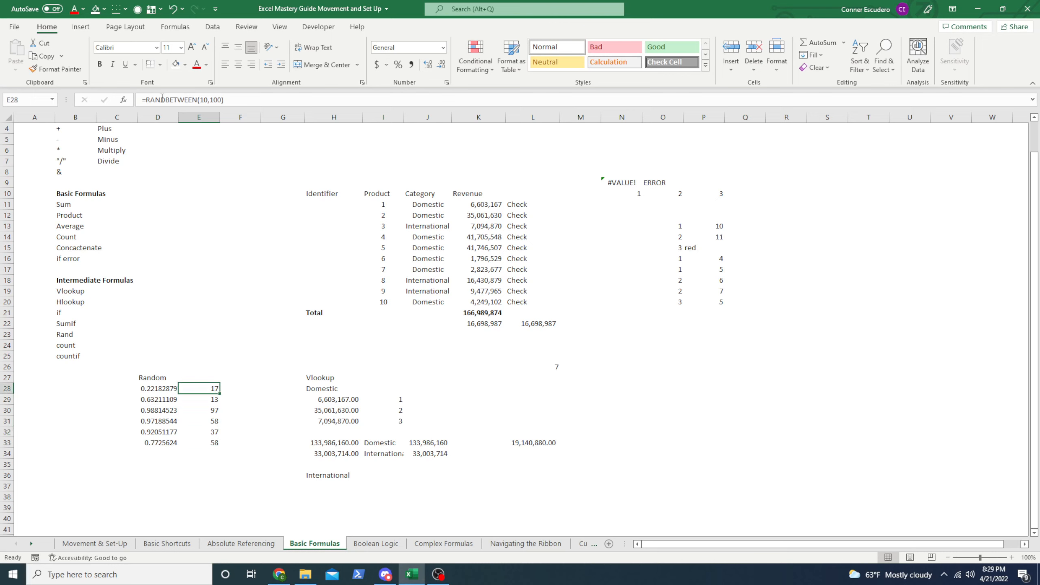
pyautogui.hotkey('ctrl', 'shift', 'Down')
pyautogui.hotkey('ctrl', 'c')
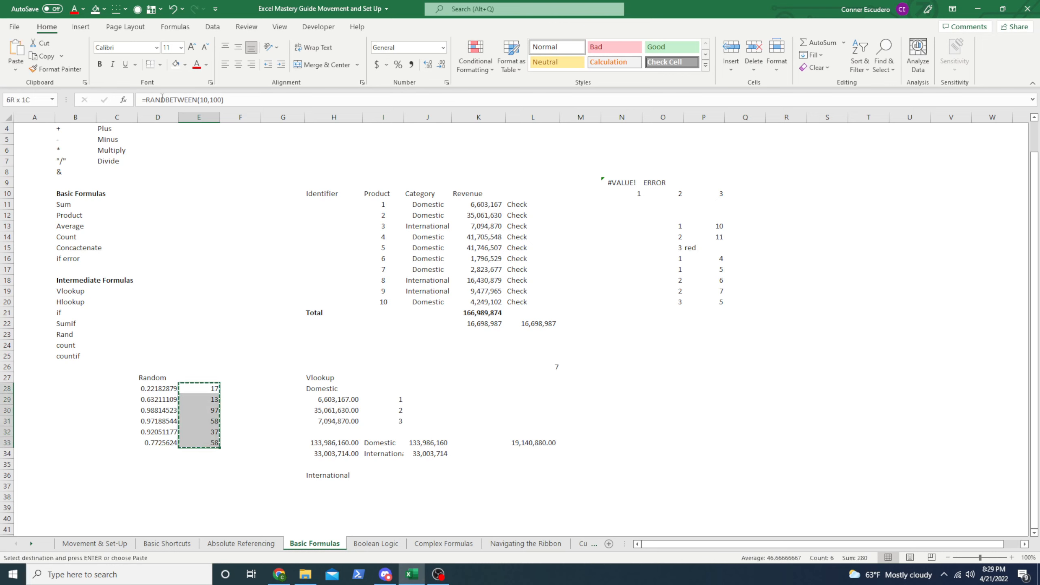
pyautogui.hotkey('alt', 'h')
pyautogui.write('vvv')
pyautogui.press('Escape')
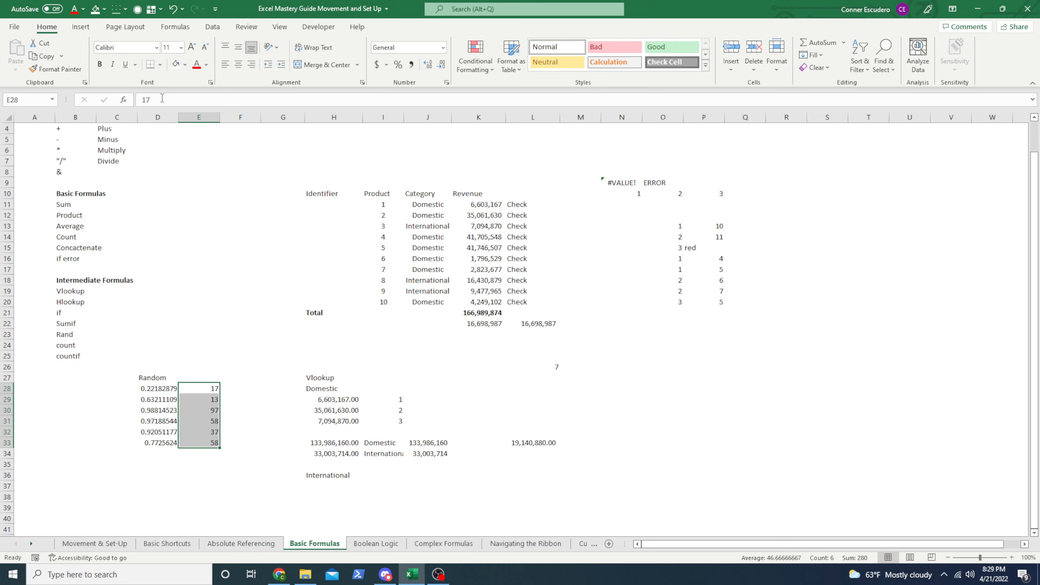
pyautogui.press('Down')
pyautogui.press('Up')
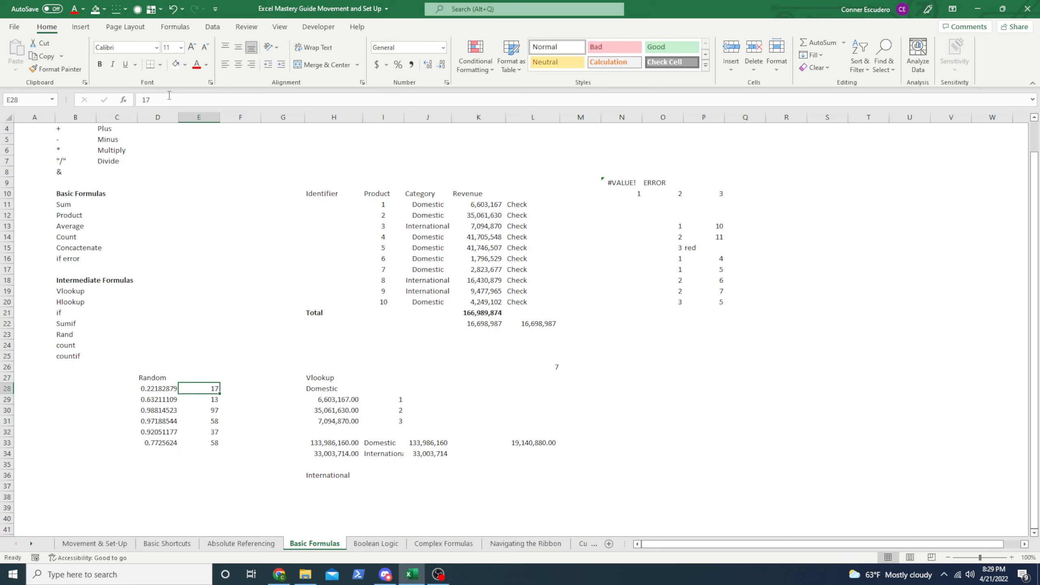